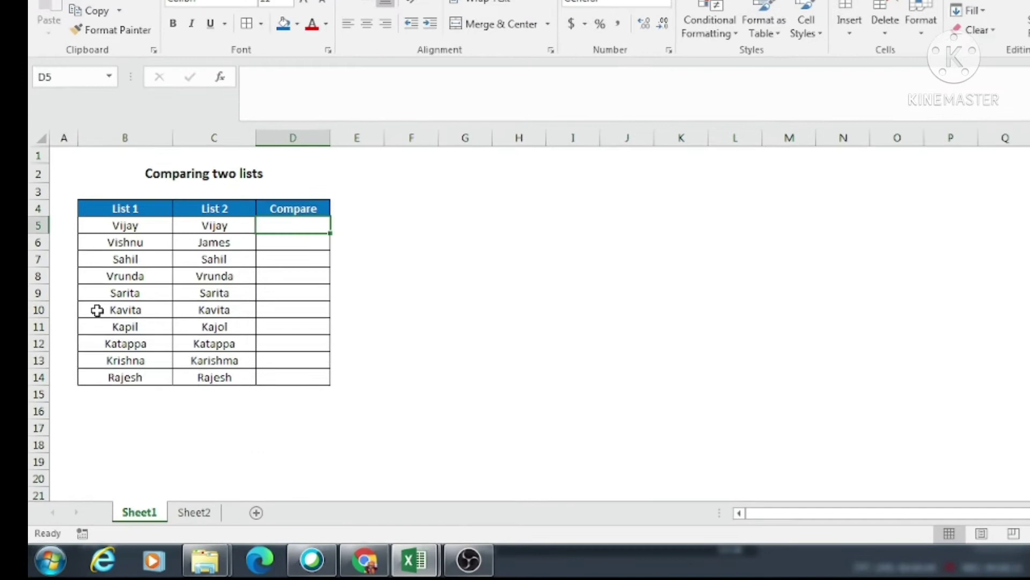
Review the name pairs in List 1 and List 2, such as Vijay, Vishnu/James and Sahil
drag(131, 210, 128, 326)
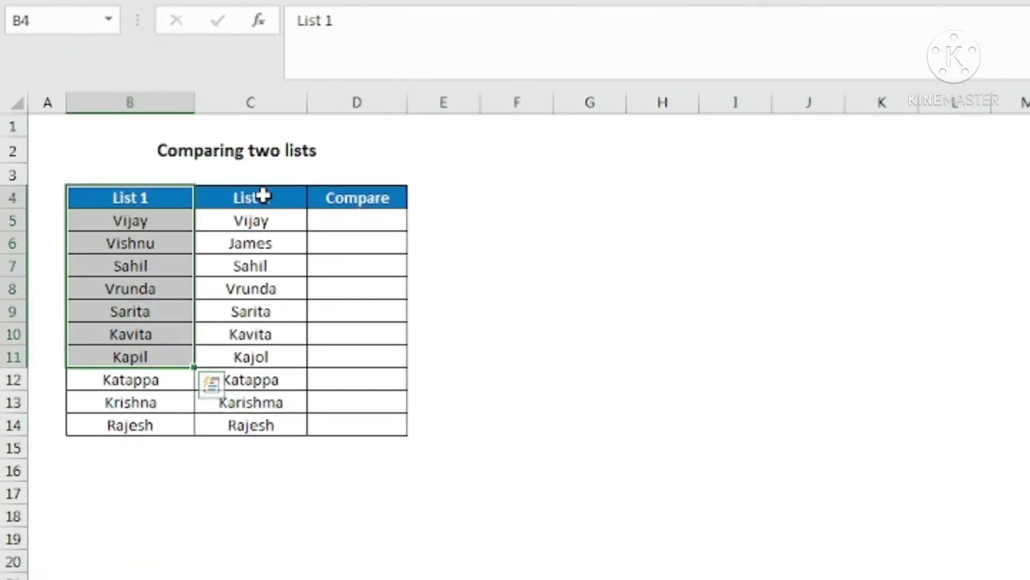
drag(263, 196, 268, 289)
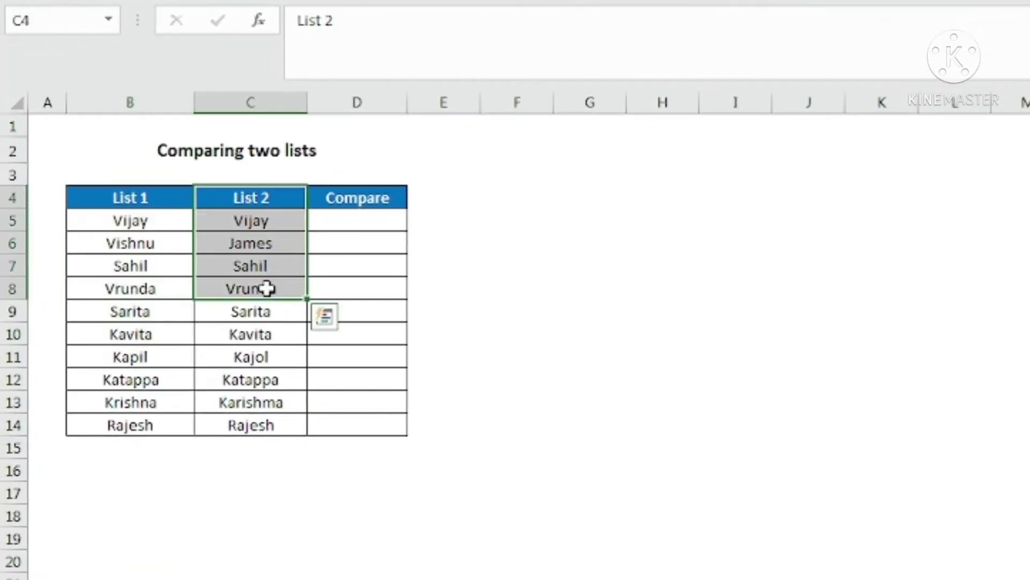
click(268, 289)
click(145, 218)
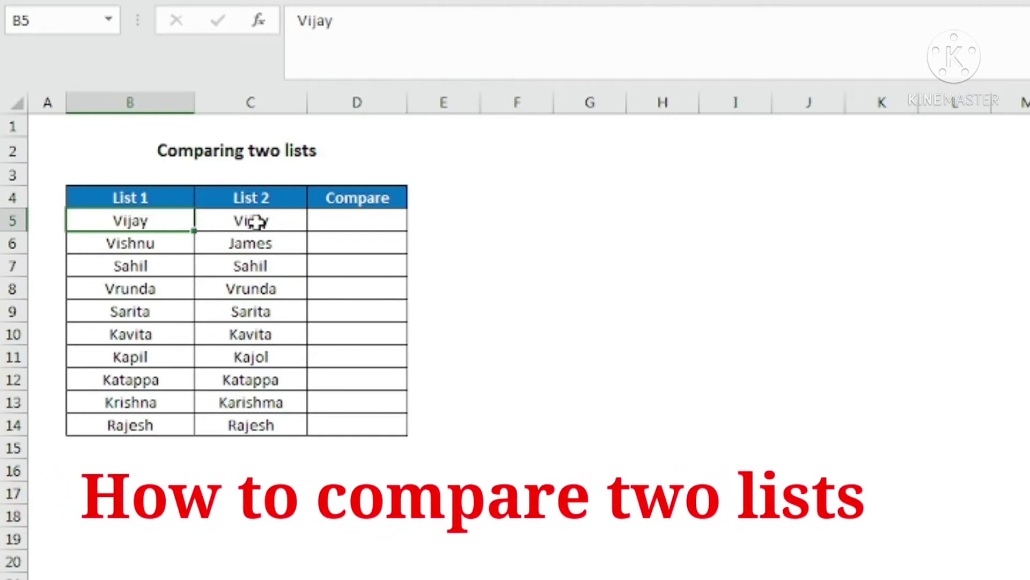
click(237, 229)
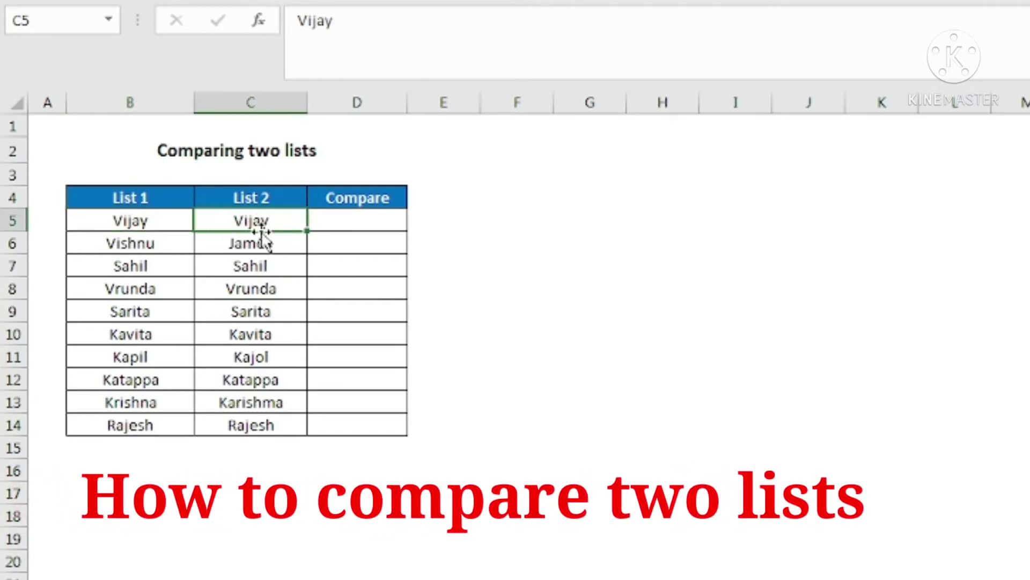
click(148, 247)
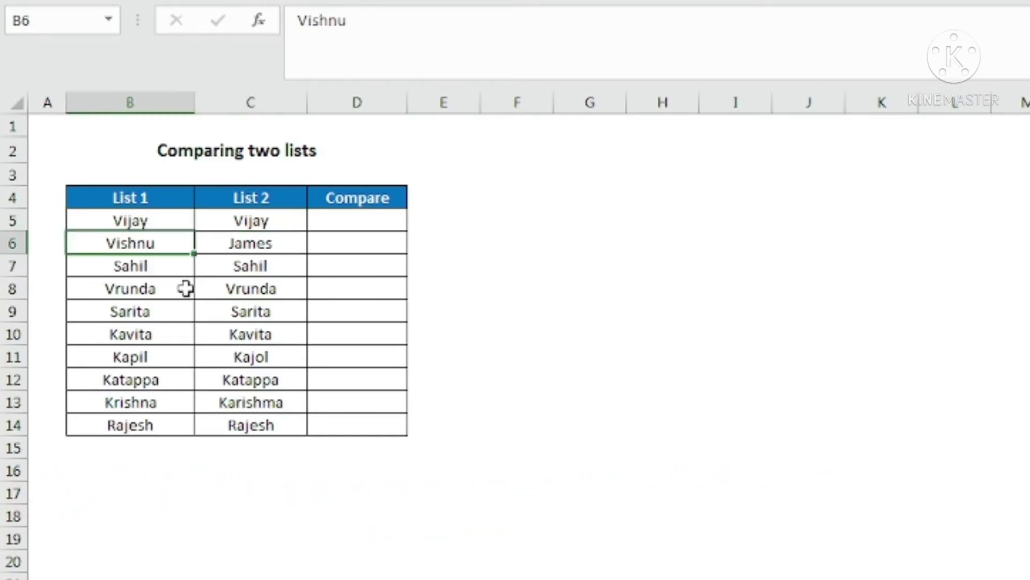
click(240, 247)
click(185, 272)
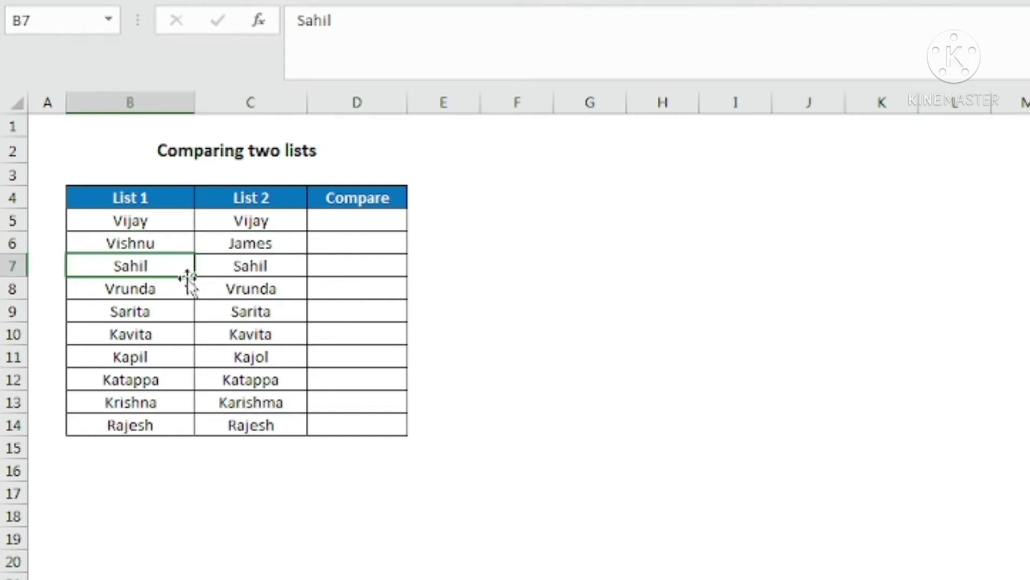
click(248, 265)
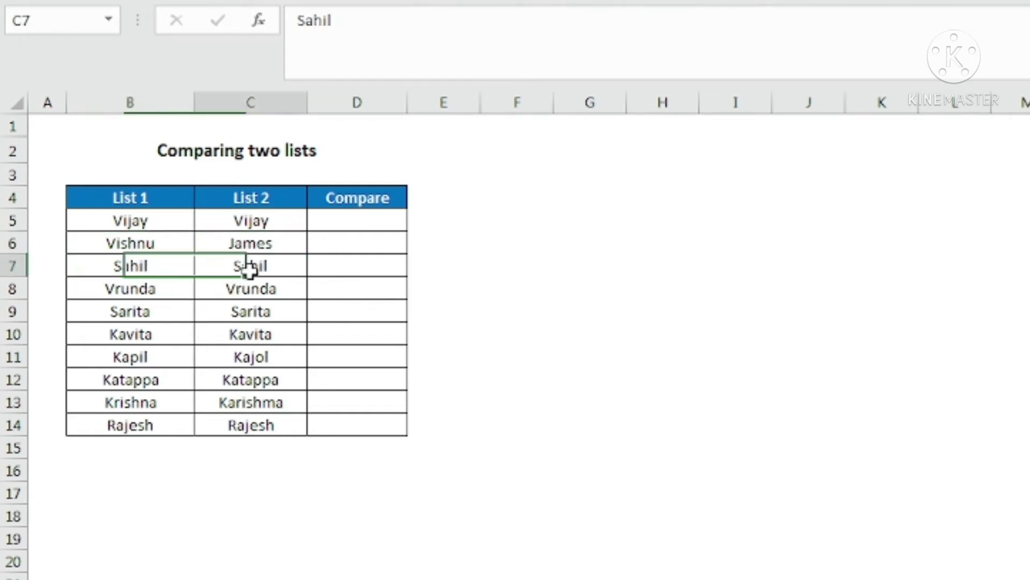
click(324, 266)
click(155, 271)
click(250, 273)
click(350, 269)
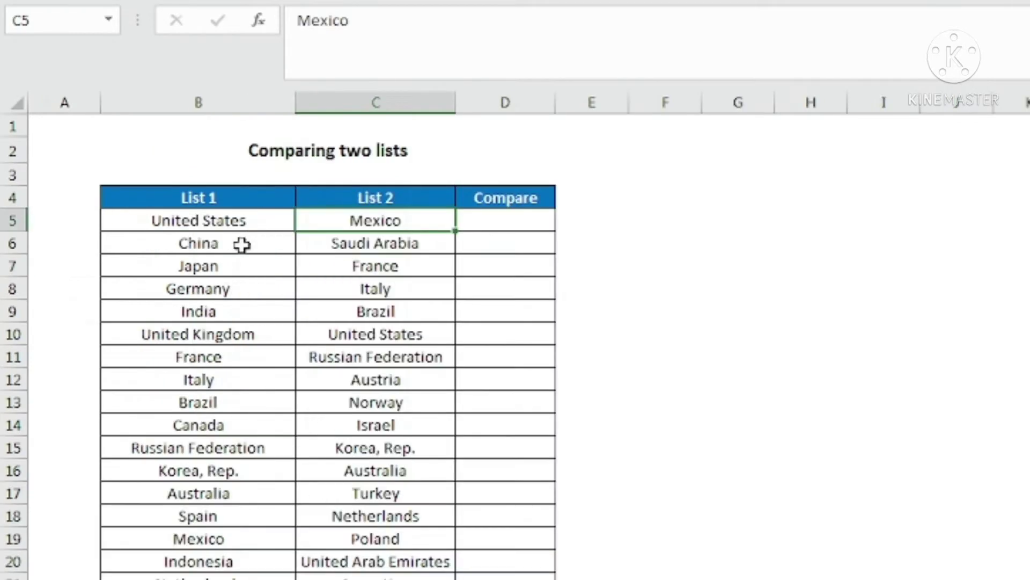
Look over the two country lists, selecting United States, Mexico and the List 2 countries
click(223, 203)
click(357, 221)
click(215, 222)
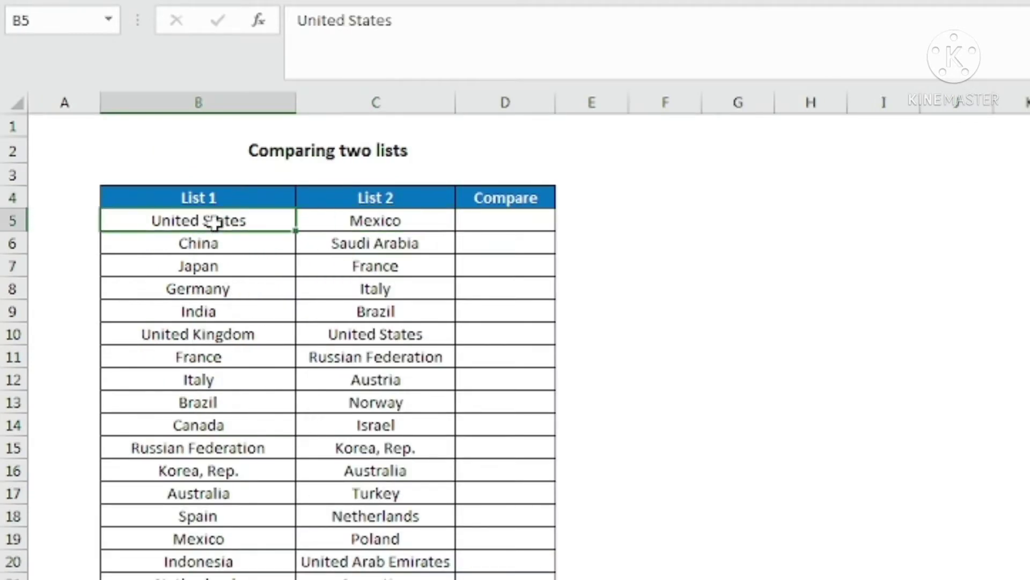
click(397, 222)
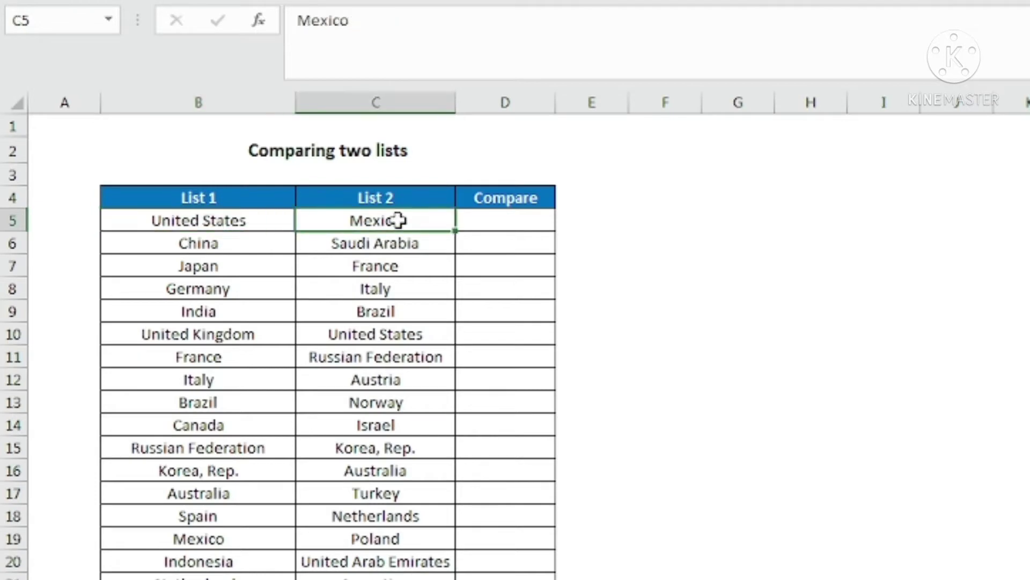
click(223, 226)
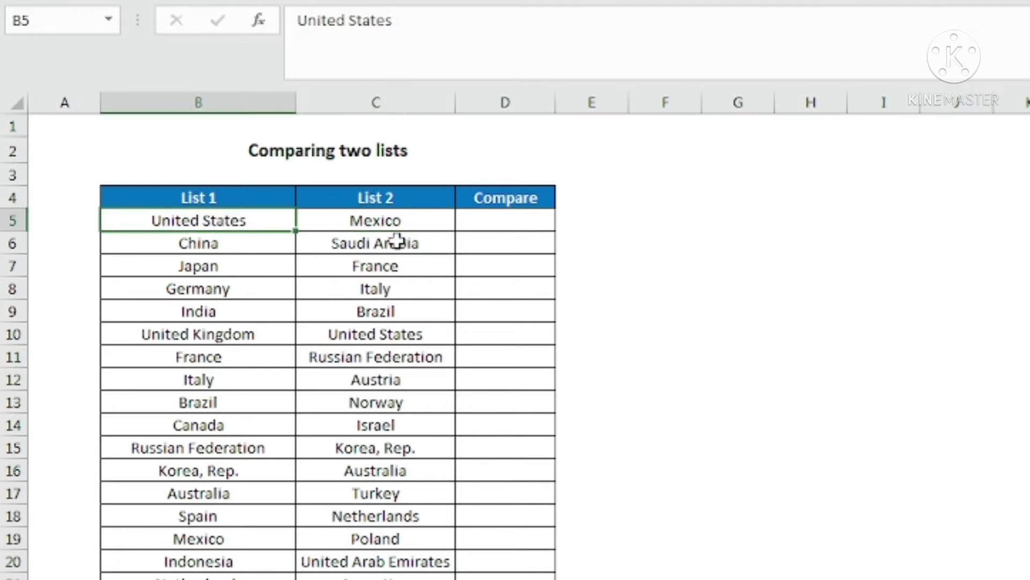
drag(396, 244, 379, 488)
click(378, 339)
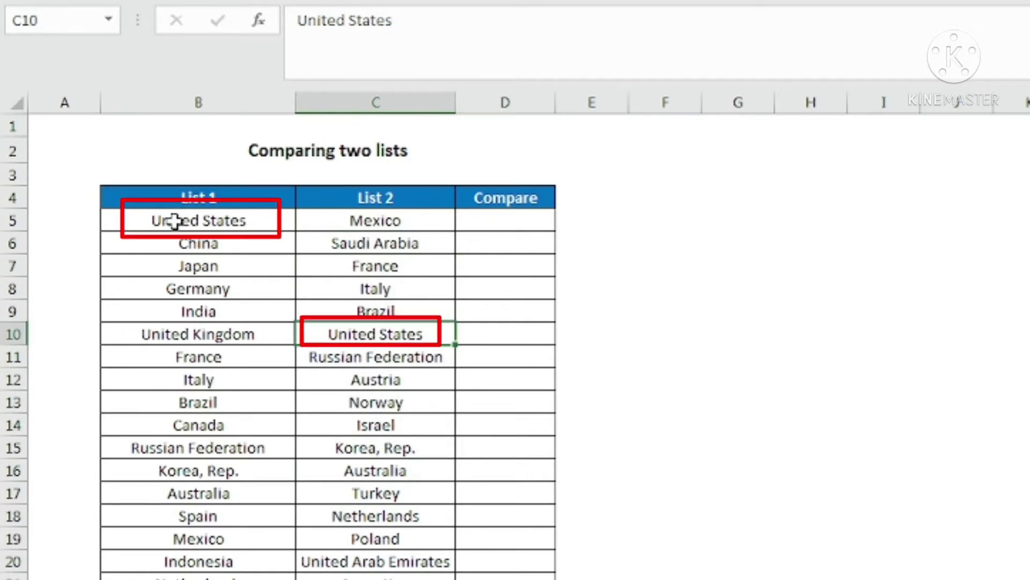
click(191, 221)
drag(190, 222, 322, 223)
click(376, 311)
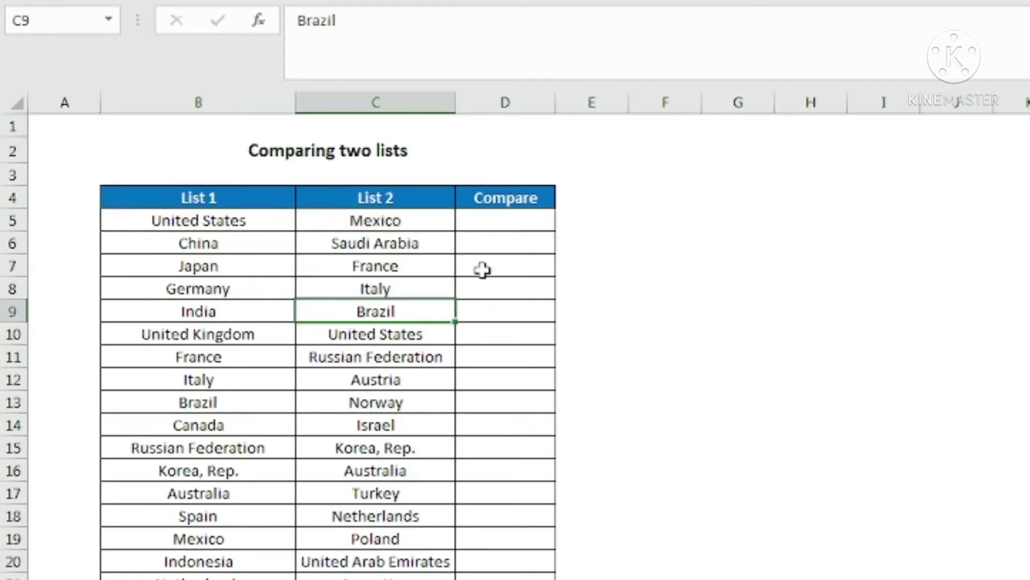
drag(405, 220, 409, 552)
scroll(233, 244, up, 1)
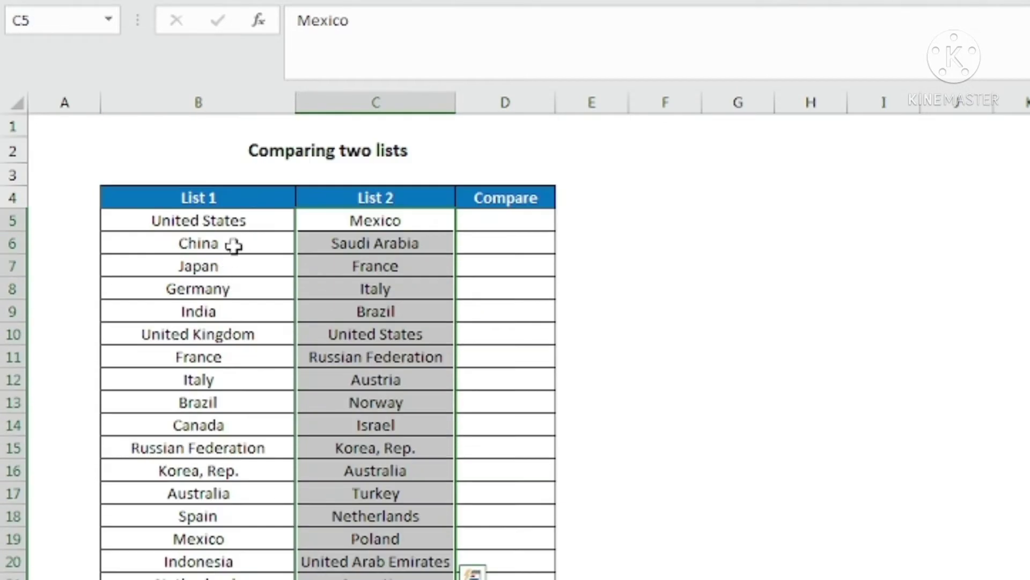
click(234, 216)
drag(234, 216, 265, 494)
click(390, 222)
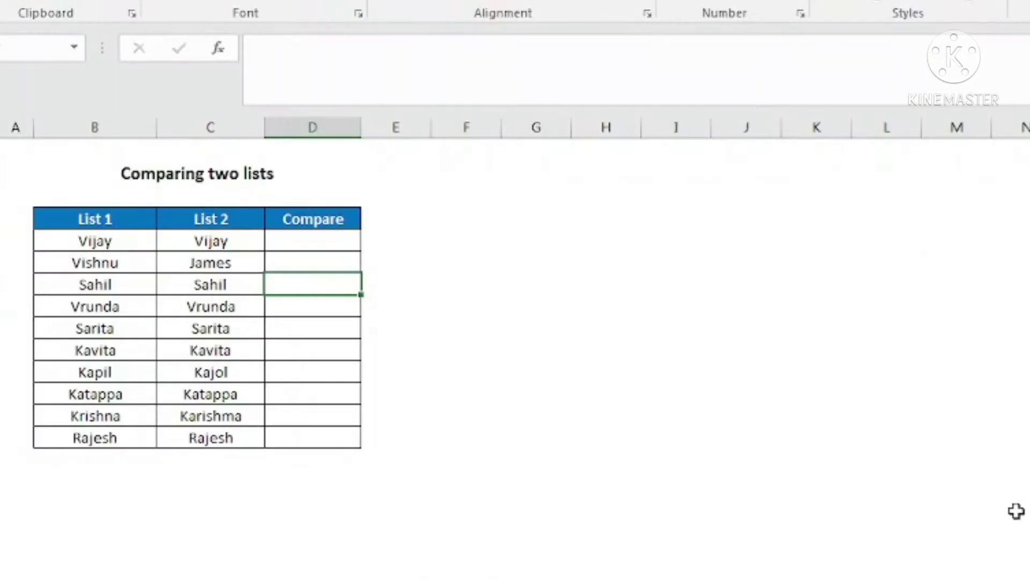
Start a formula with = in the first Compare cell beside the Vijay pair
drag(96, 239, 97, 378)
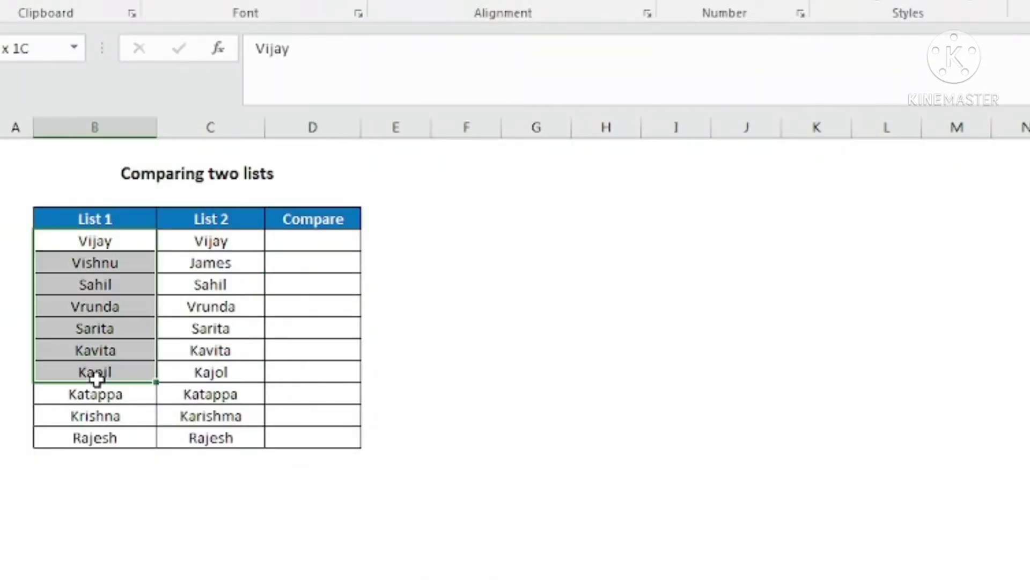
drag(210, 262, 241, 343)
click(311, 244)
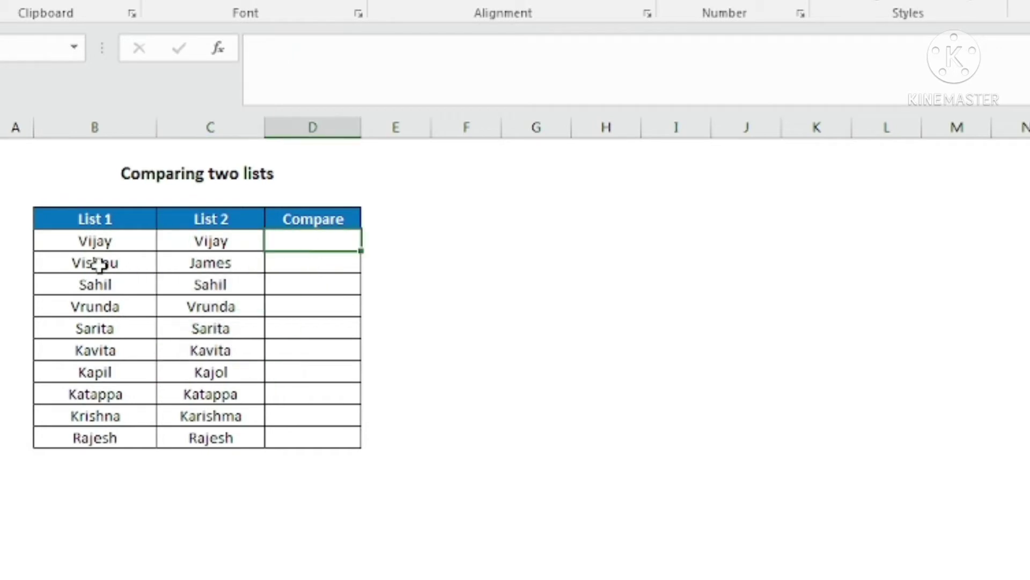
click(83, 233)
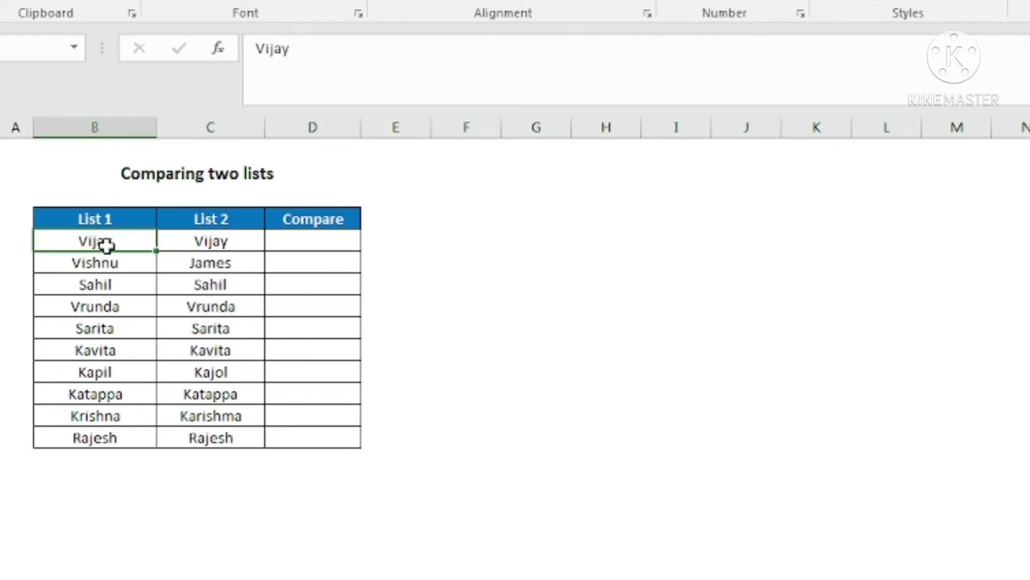
click(222, 244)
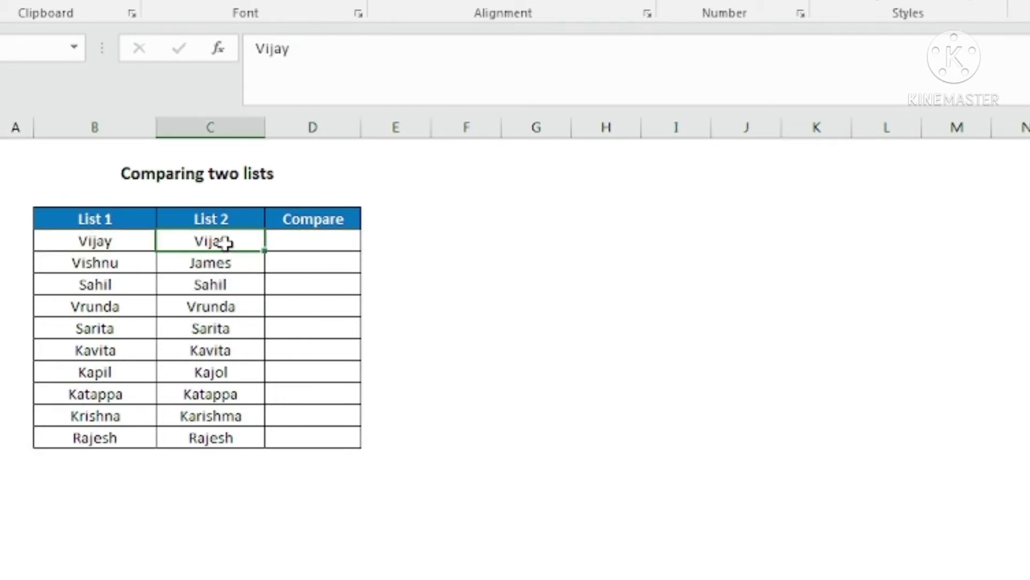
click(307, 240)
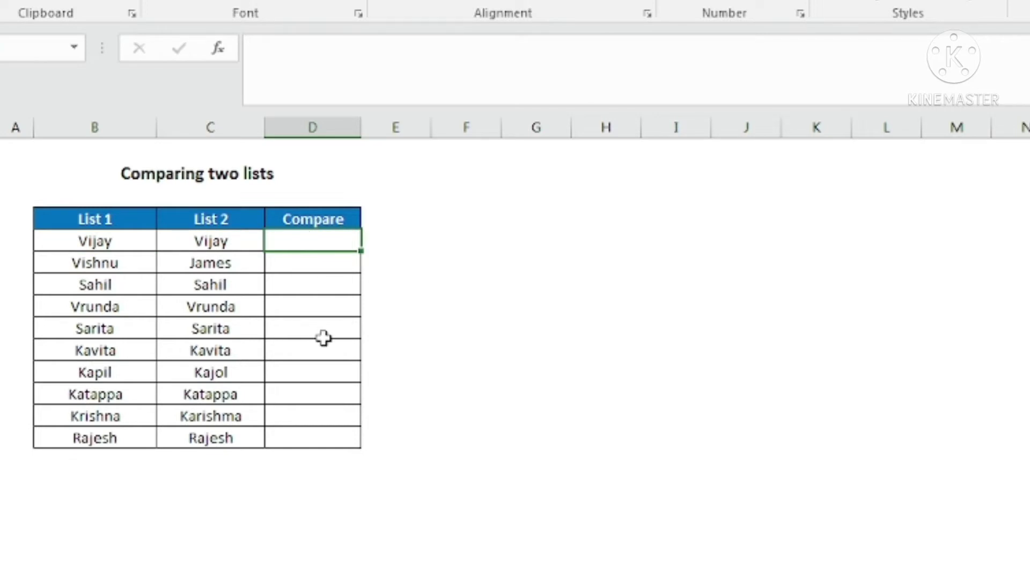
text(=)
Complete and enter the formula =B5=C5 in D5, comparing the two Vijay names
click(111, 241)
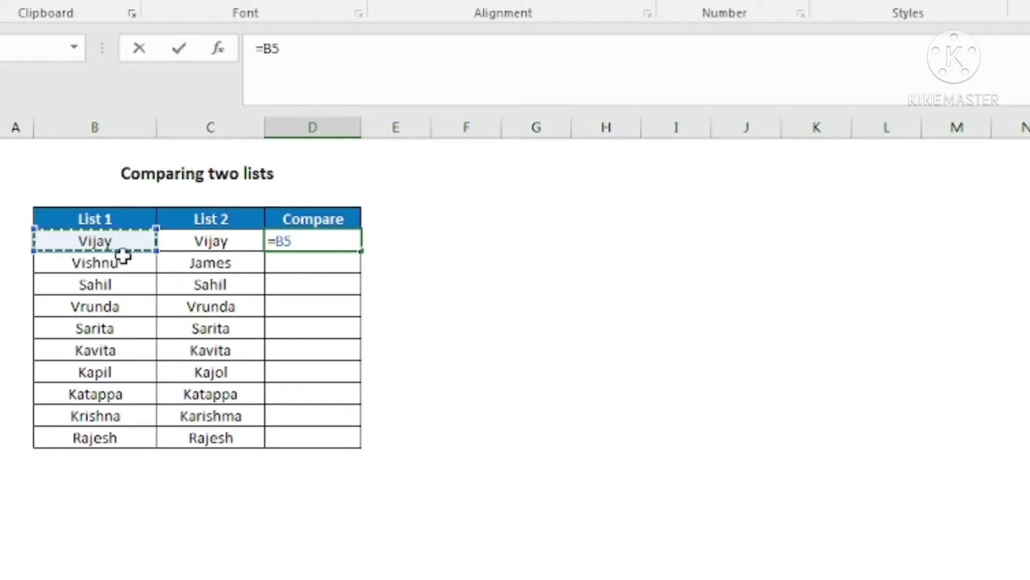
text(=)
click(223, 241)
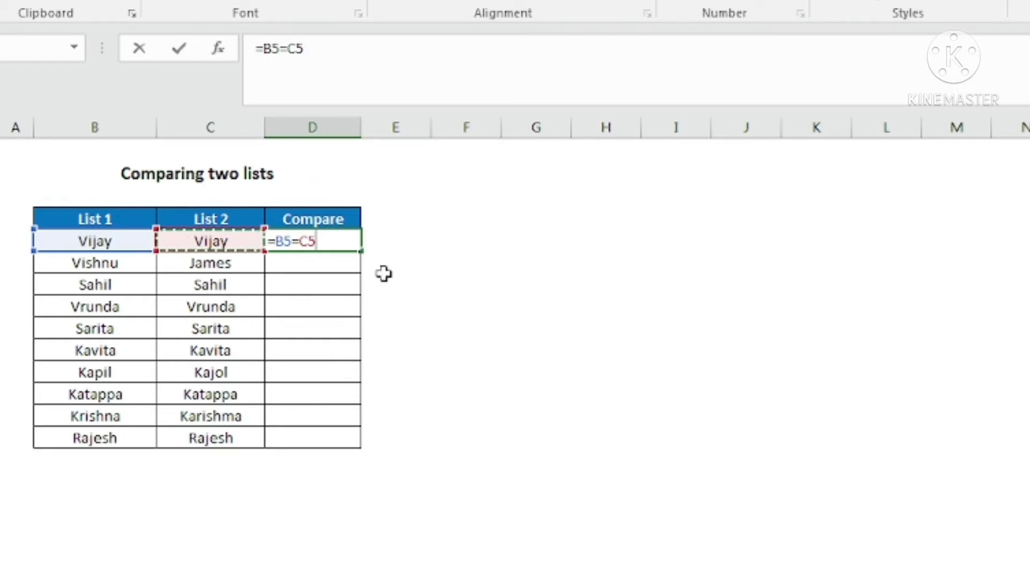
key(Return)
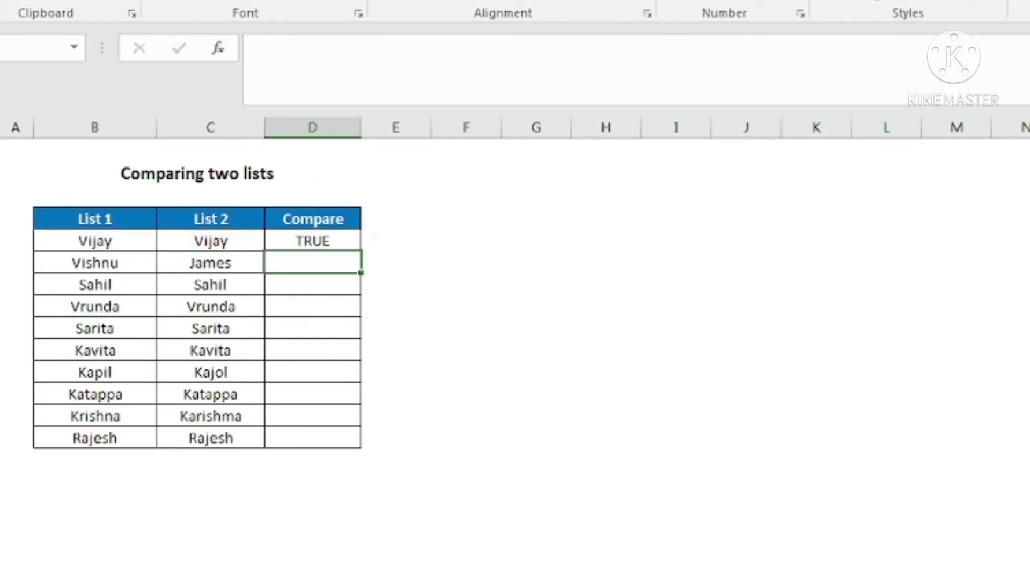
Fill the formula down to D14 and check the Vishnu and Kapil/Kajol results
click(310, 237)
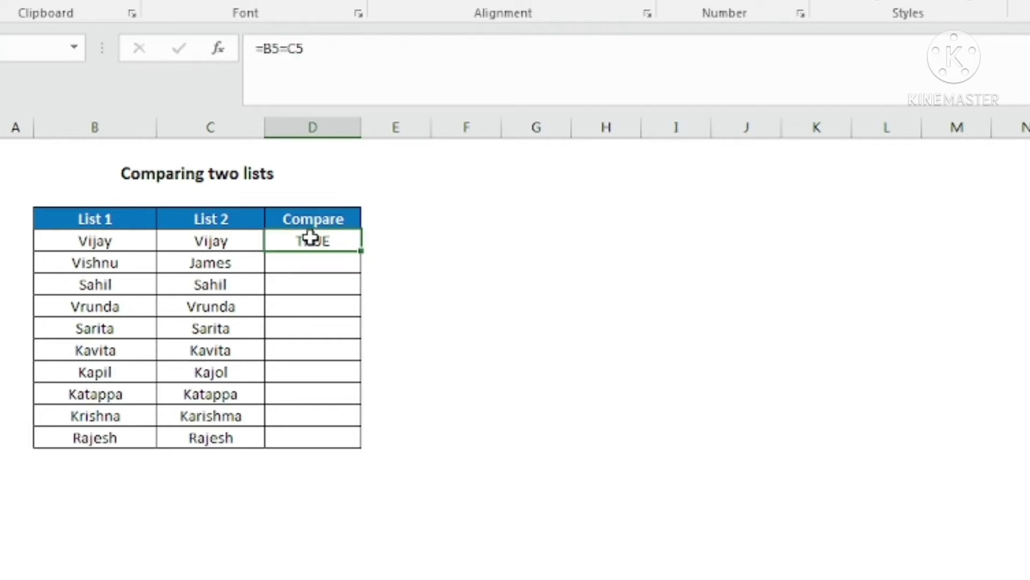
drag(363, 248, 359, 446)
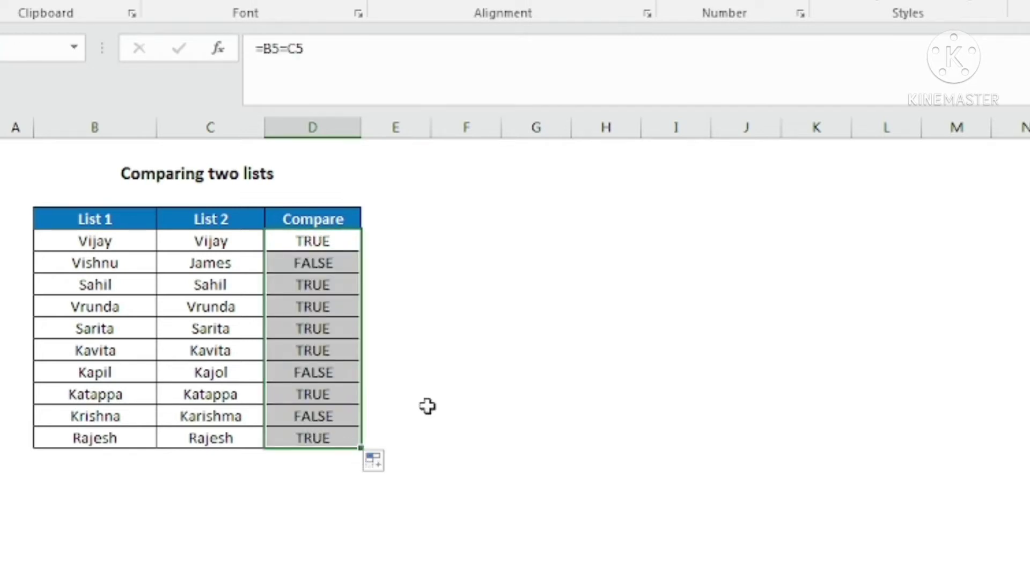
click(319, 263)
click(320, 371)
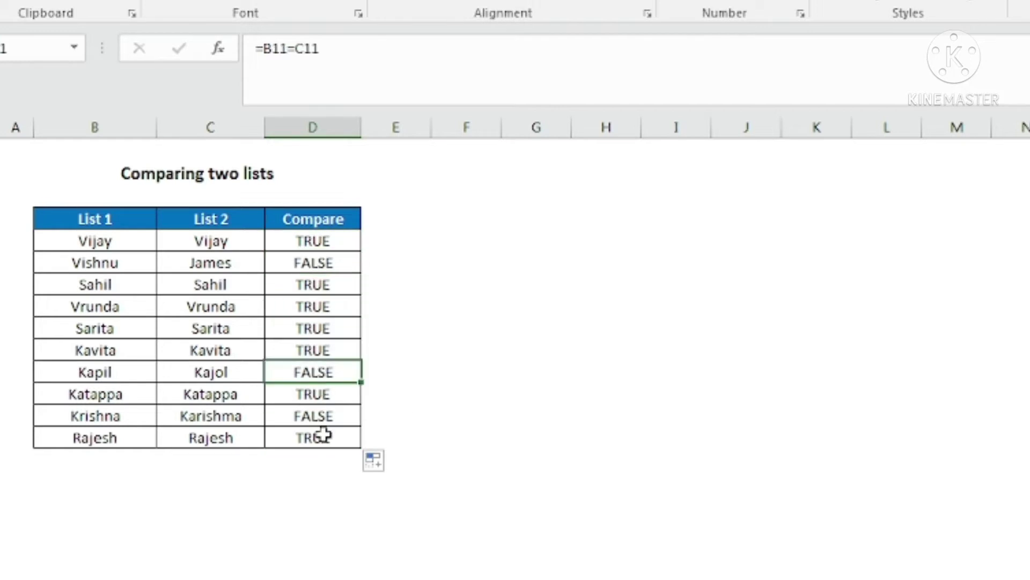
click(314, 218)
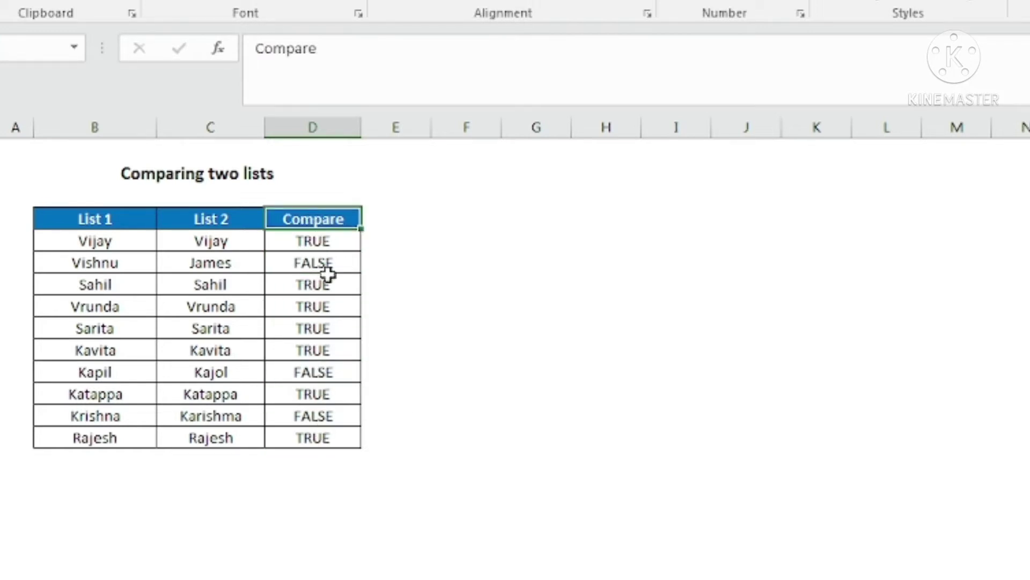
Add header filters, show only FALSE Compare rows, review the mismatches, then clear the filter
key(ctrl+shift+l)
click(351, 218)
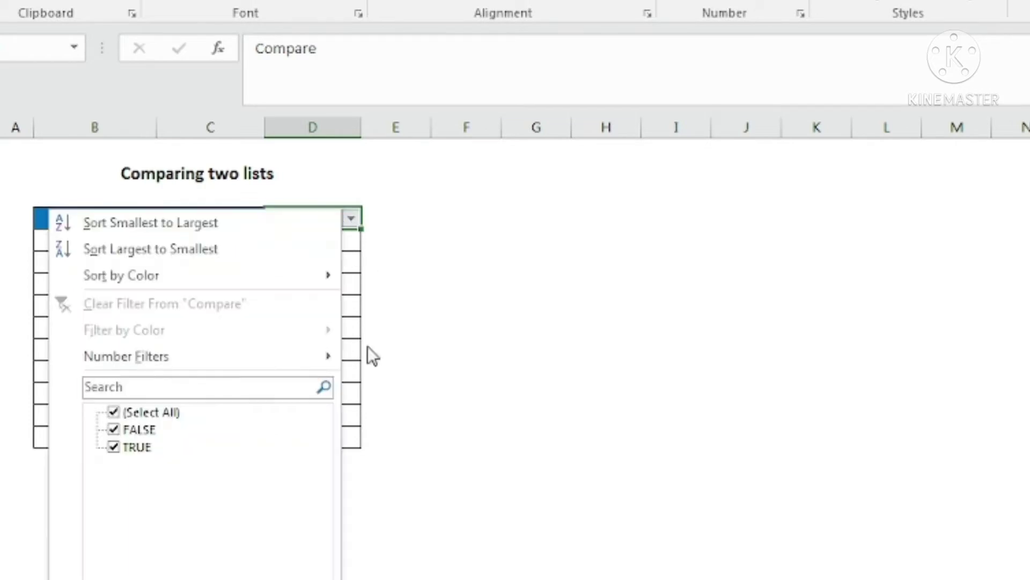
key(Return)
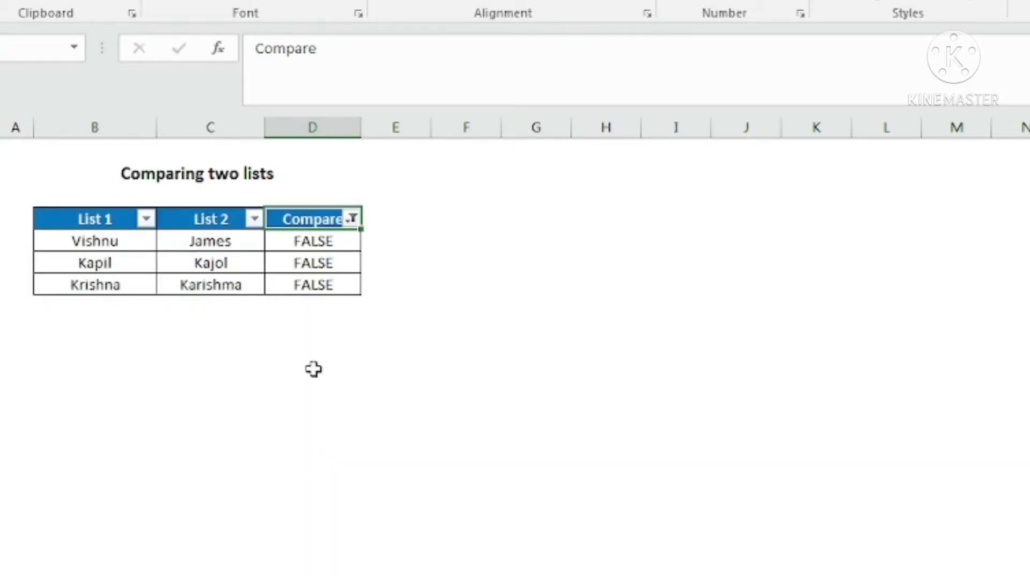
drag(113, 239, 313, 240)
drag(105, 268, 180, 263)
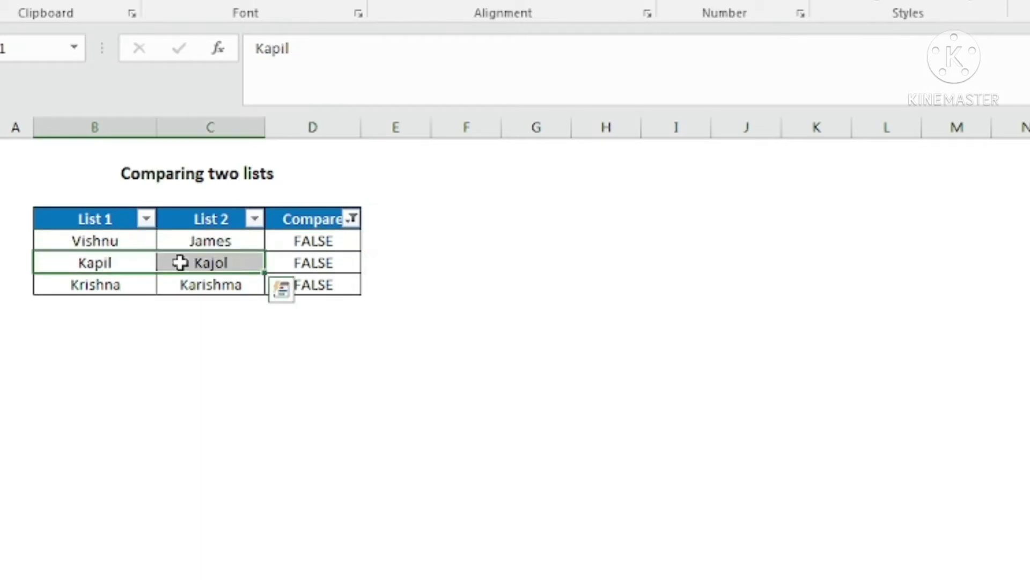
click(311, 217)
key(ctrl+z)
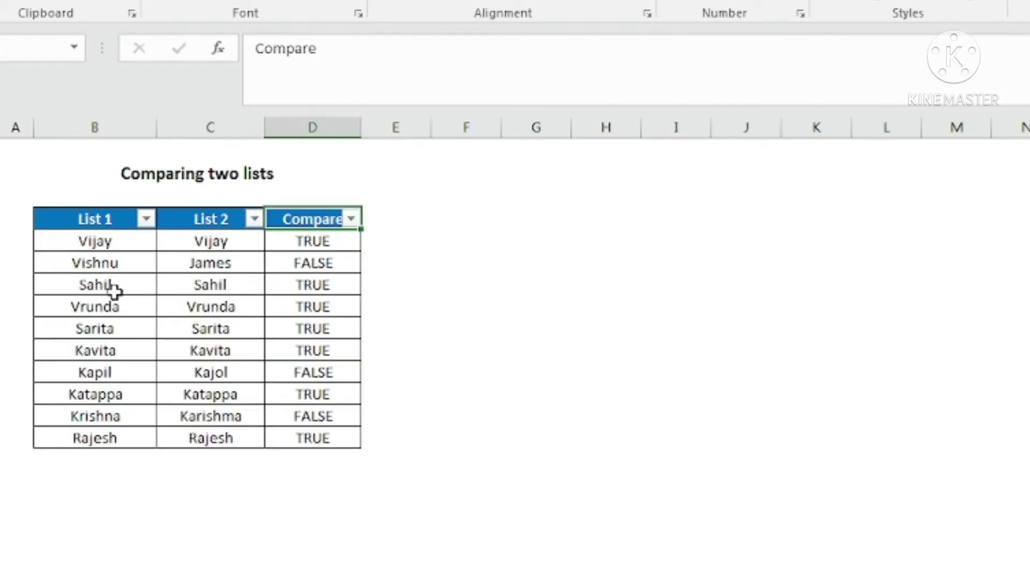
drag(95, 283, 178, 290)
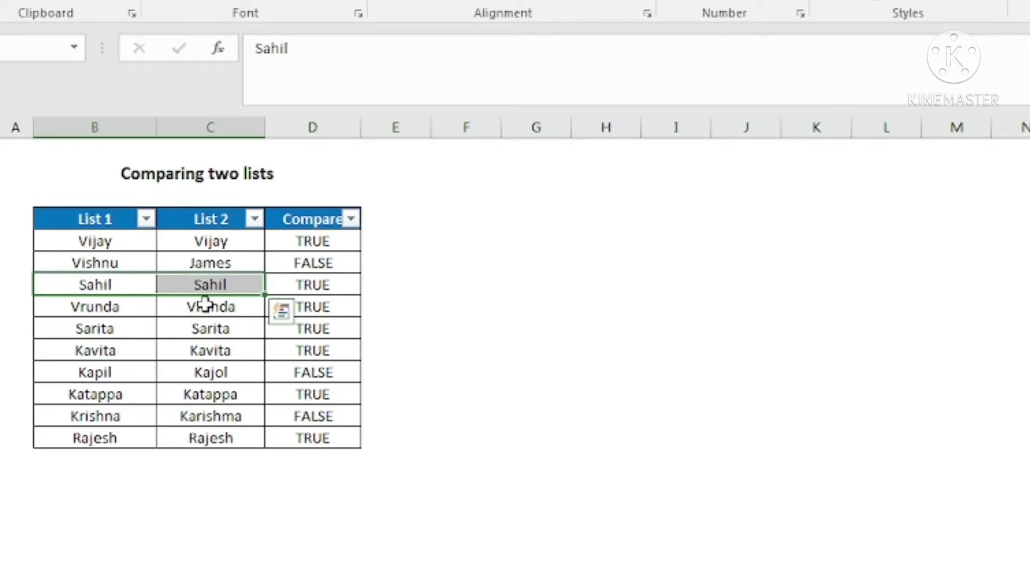
click(303, 241)
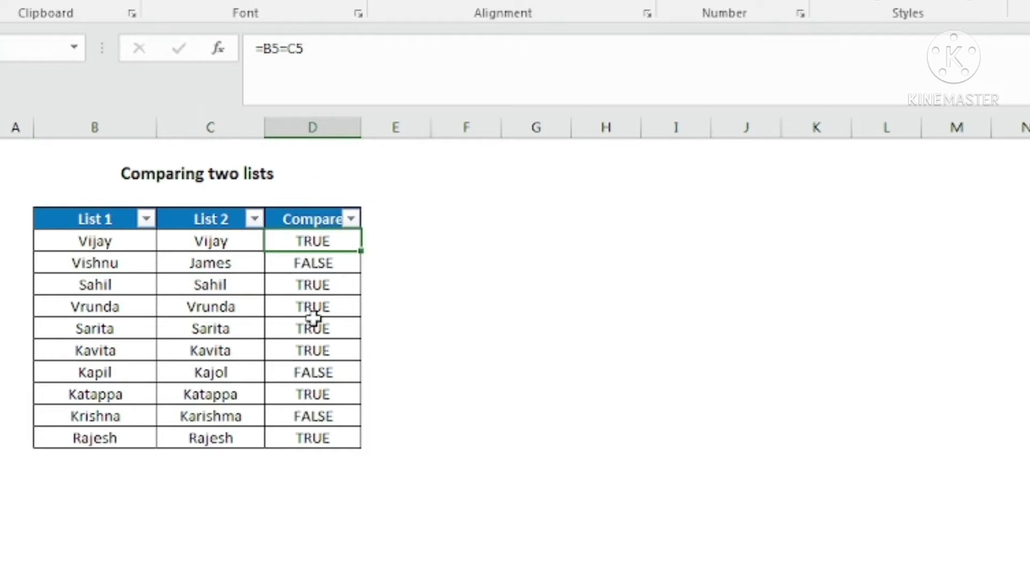
click(313, 265)
click(315, 347)
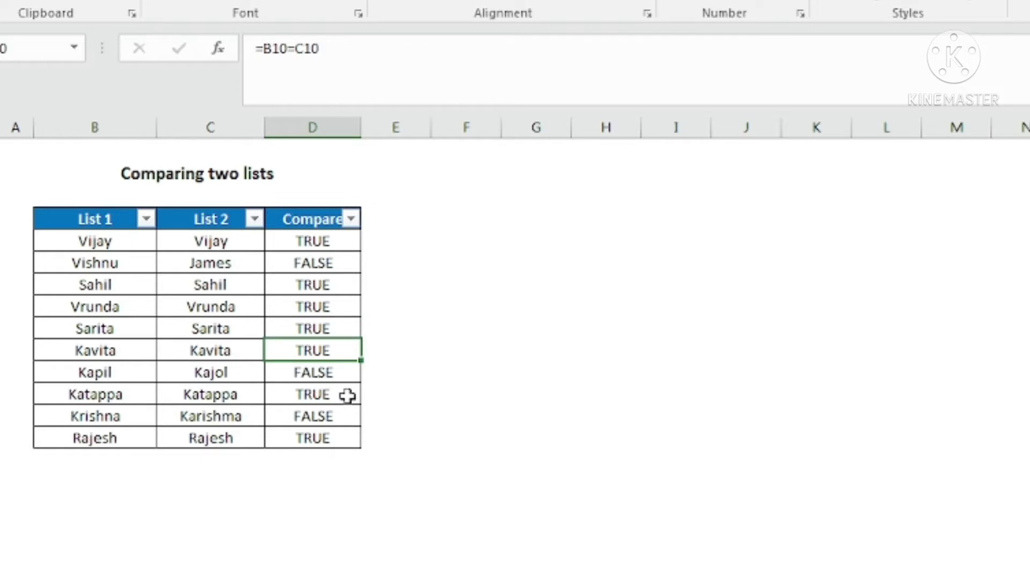
click(318, 224)
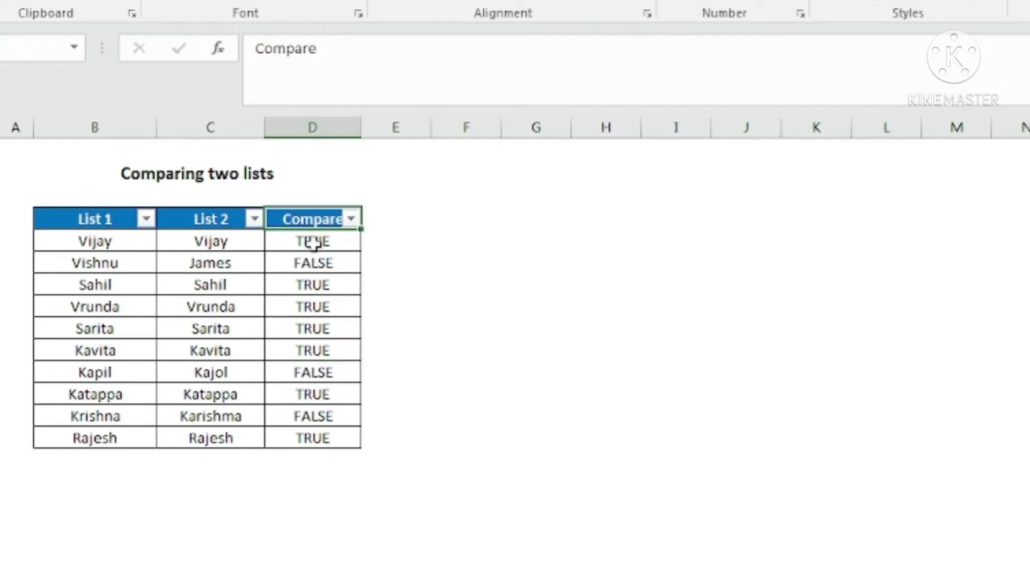
click(317, 242)
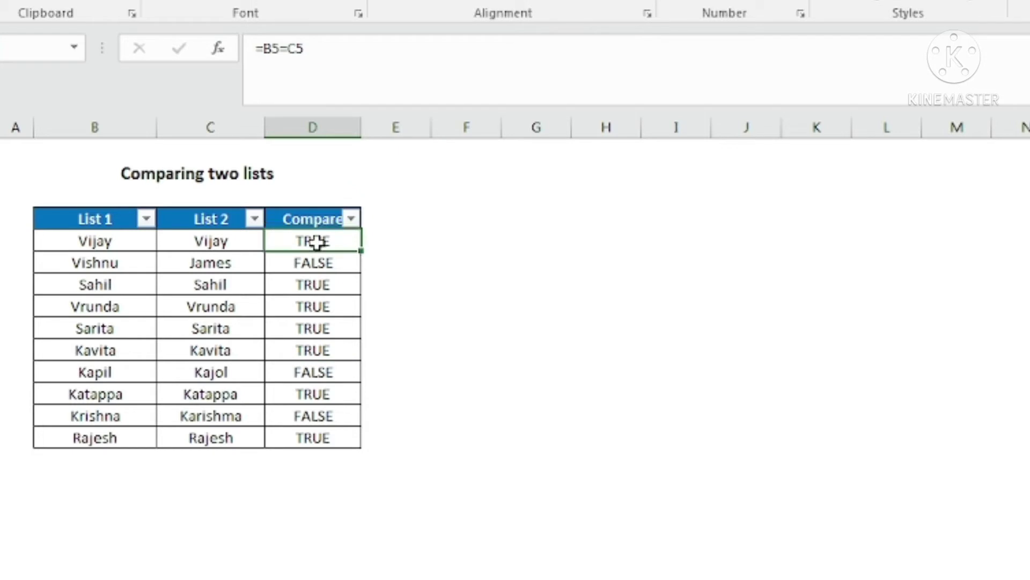
Delete the old =B5=C5 formula from the first Compare cell
click(329, 58)
key(shift+Home)
key(BackSpace)
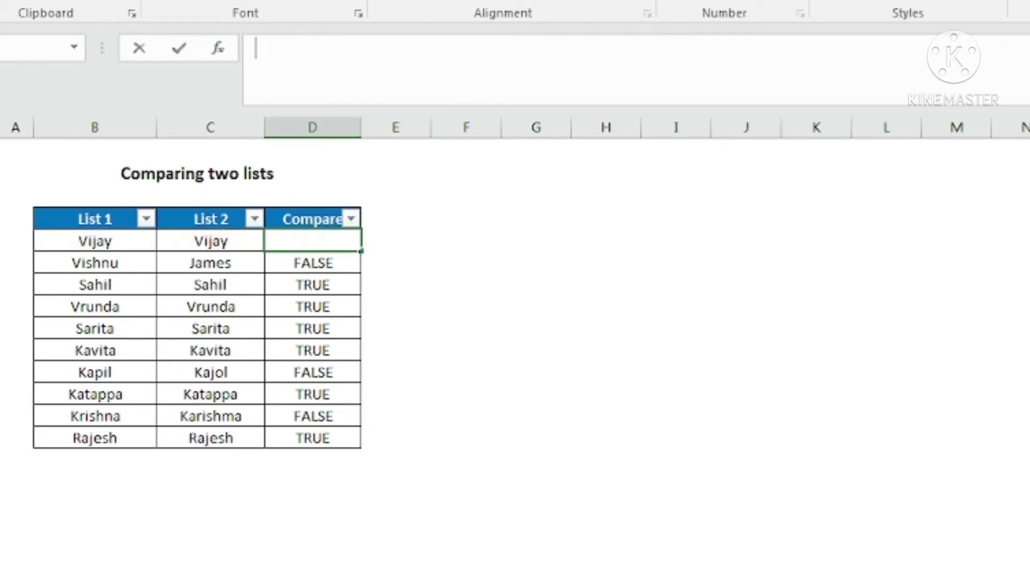
key(Tab)
click(285, 234)
Enter =IF(B5=C5,"Matched","Not Matched") in D5
text(=IF()
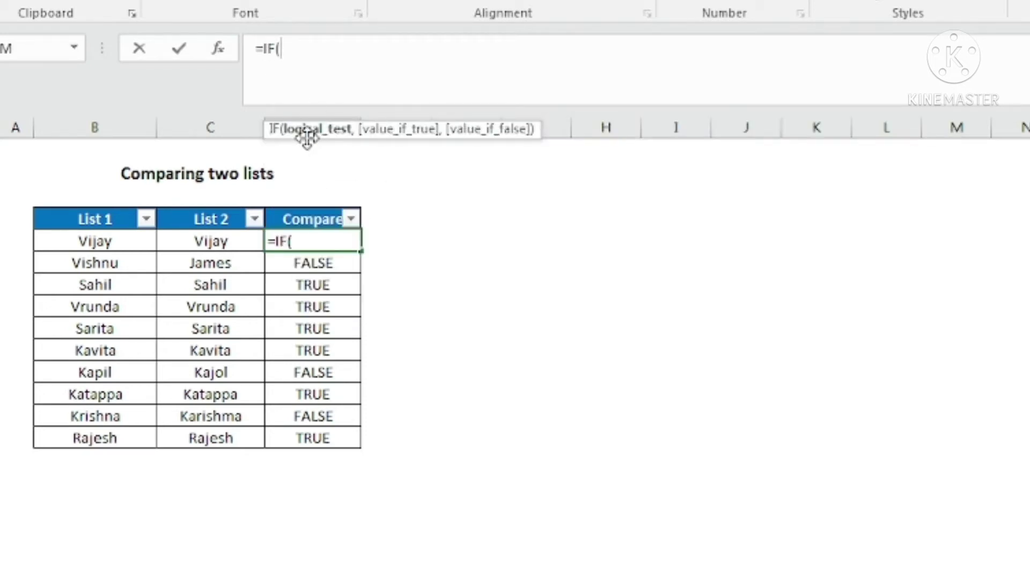
click(80, 244)
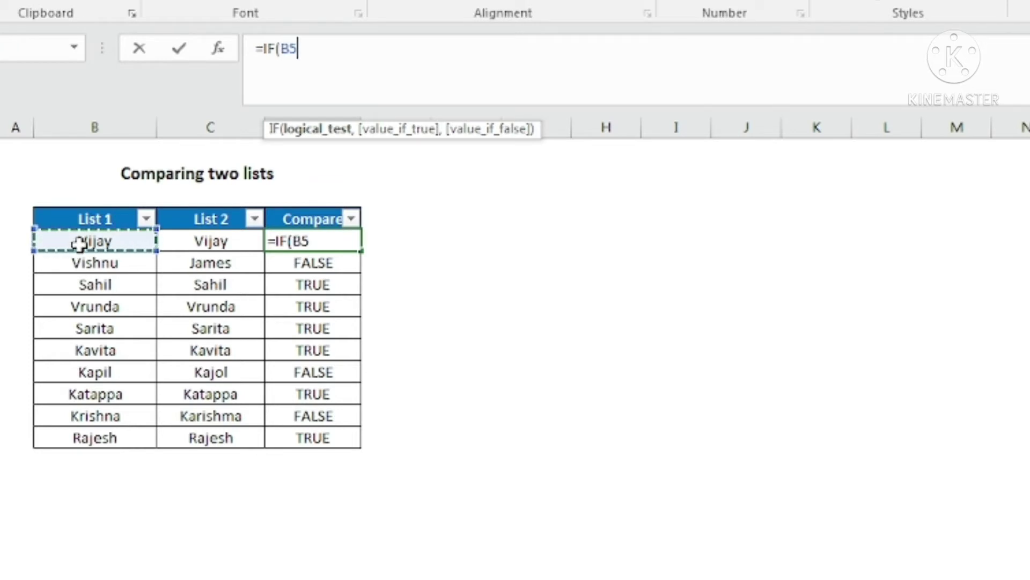
text(=)
click(203, 239)
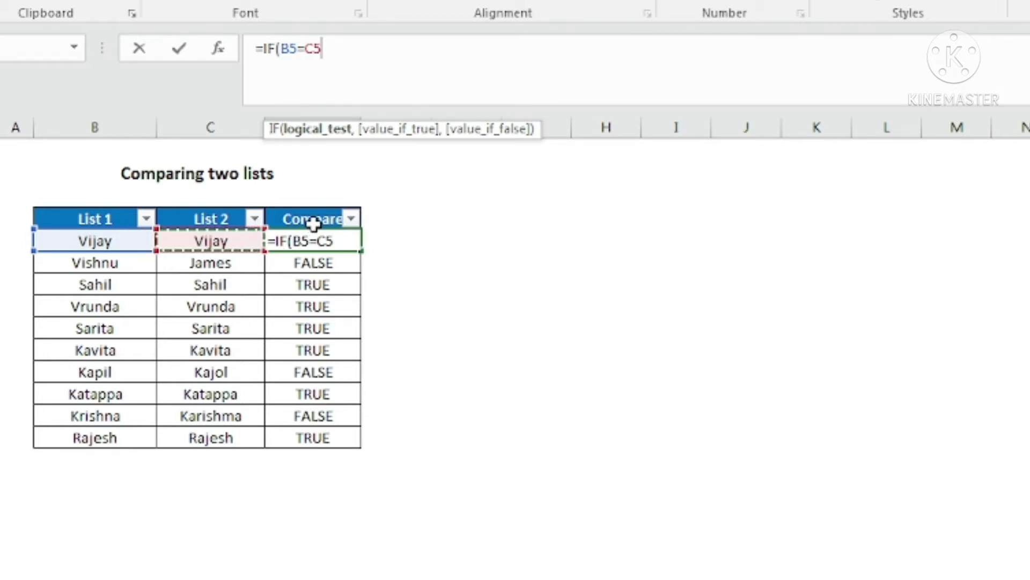
text(,)
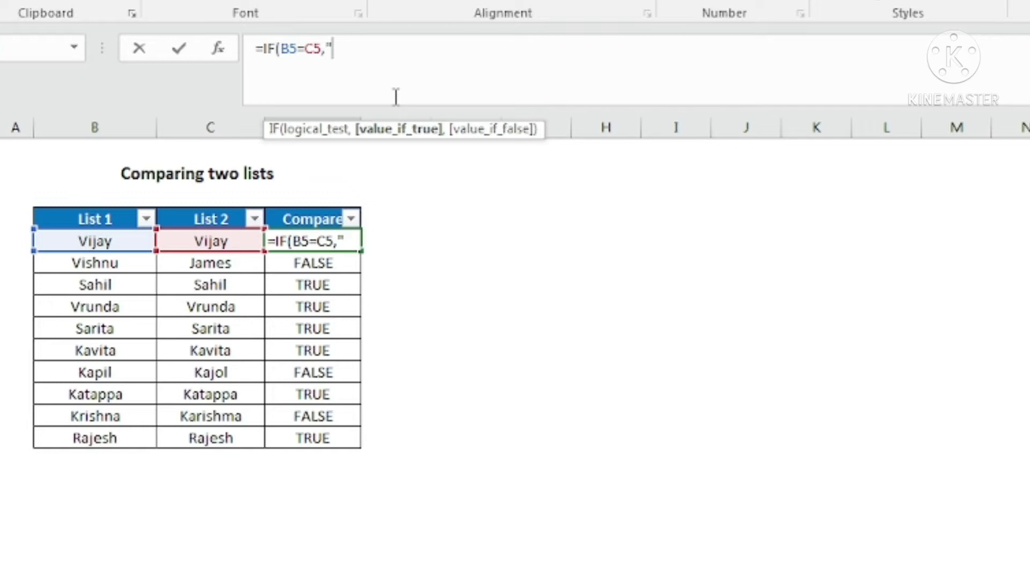
text("Matched)
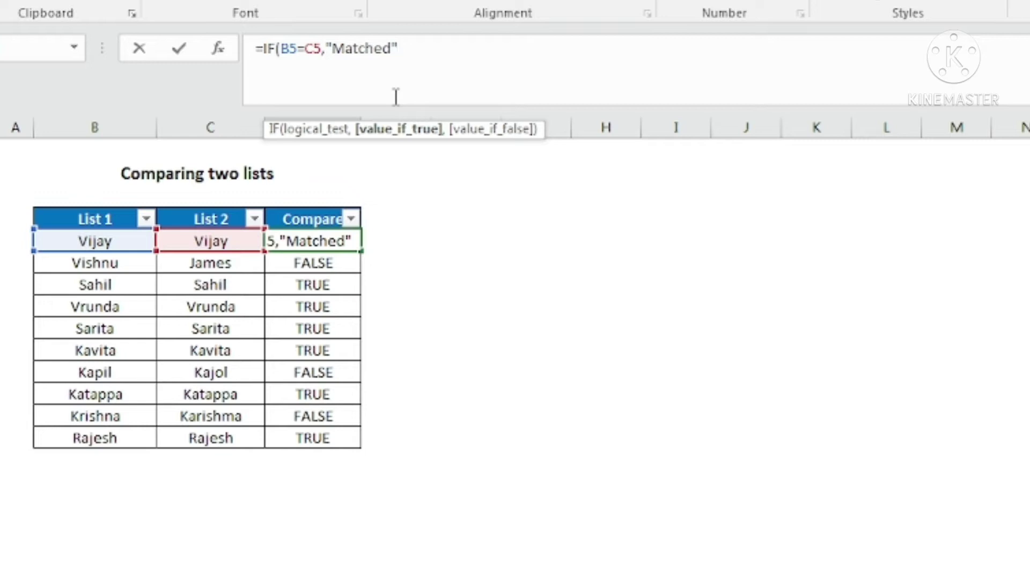
text(,)
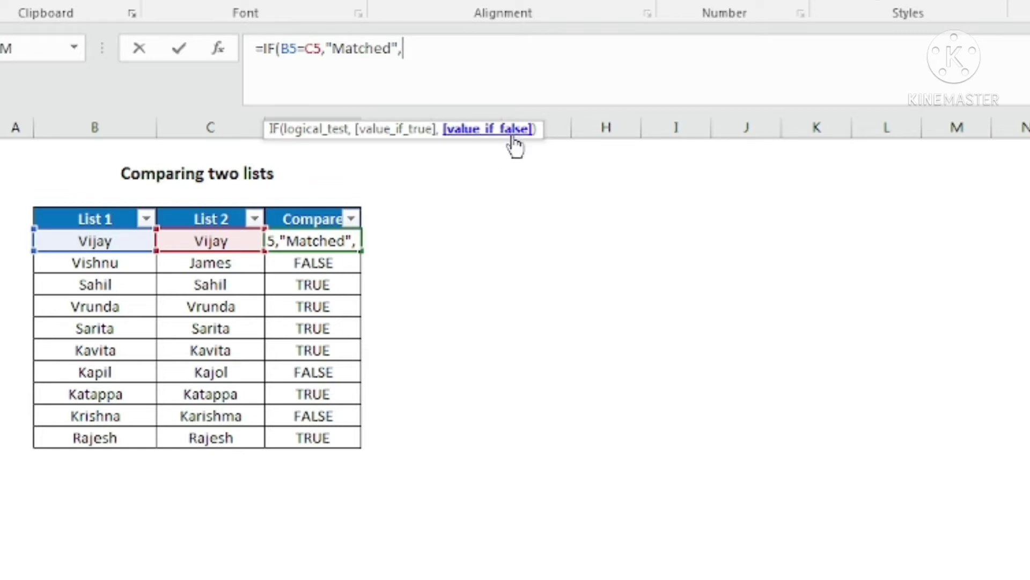
text(")
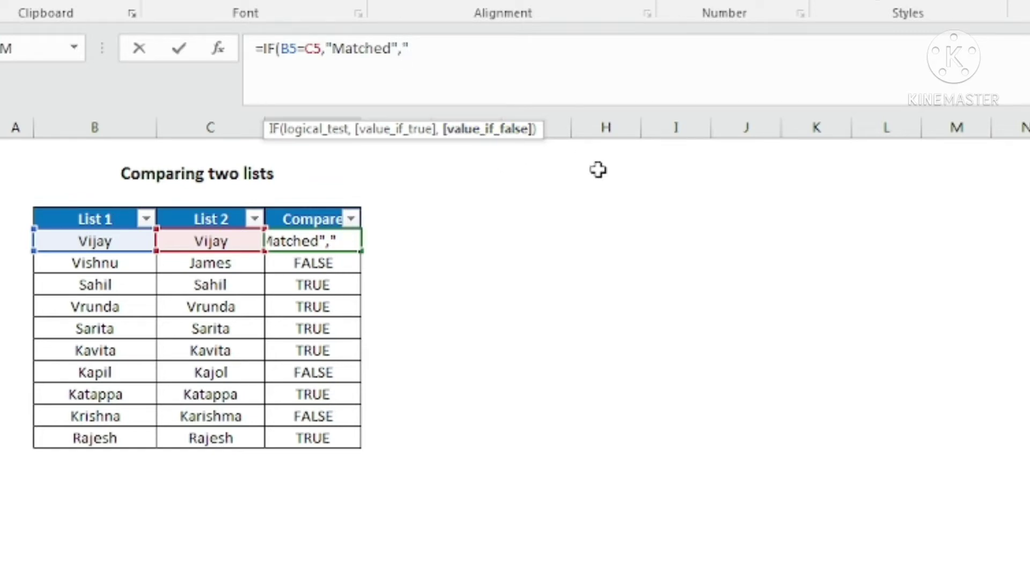
text(Not Matched)
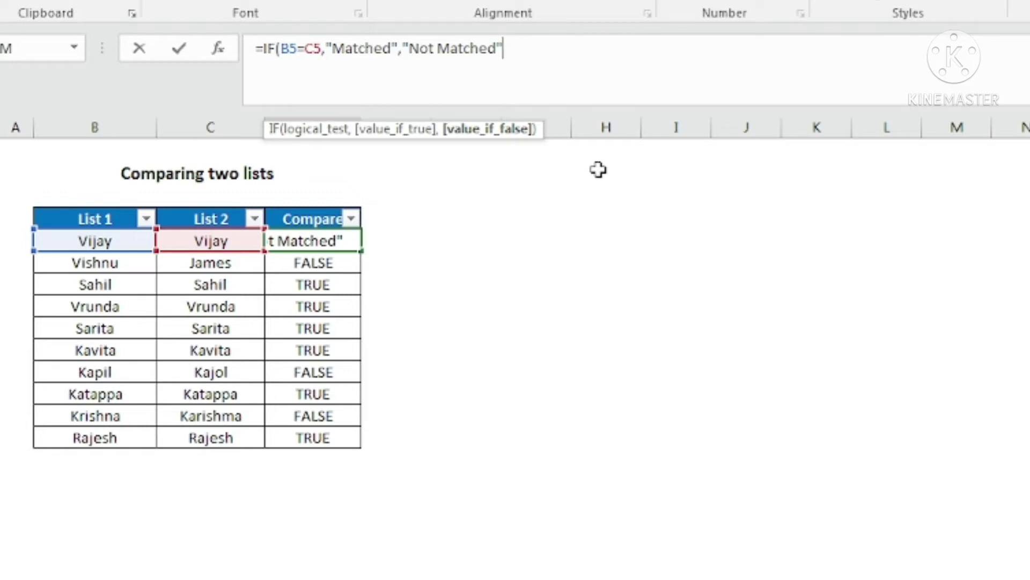
key(Return)
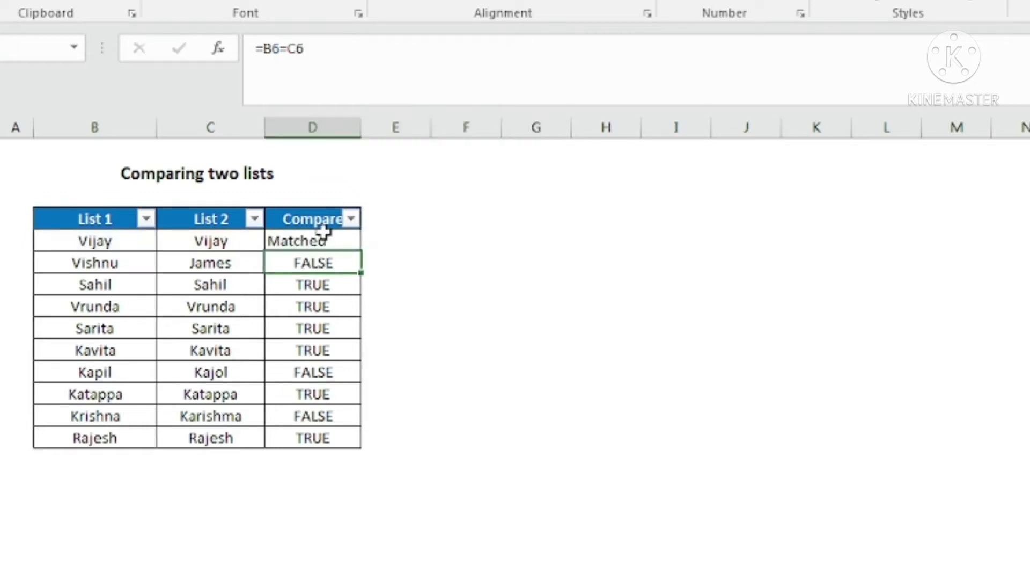
Copy the IF formula down the Compare column and check the Vishnu/James Not Matched result
click(346, 246)
double_click(360, 250)
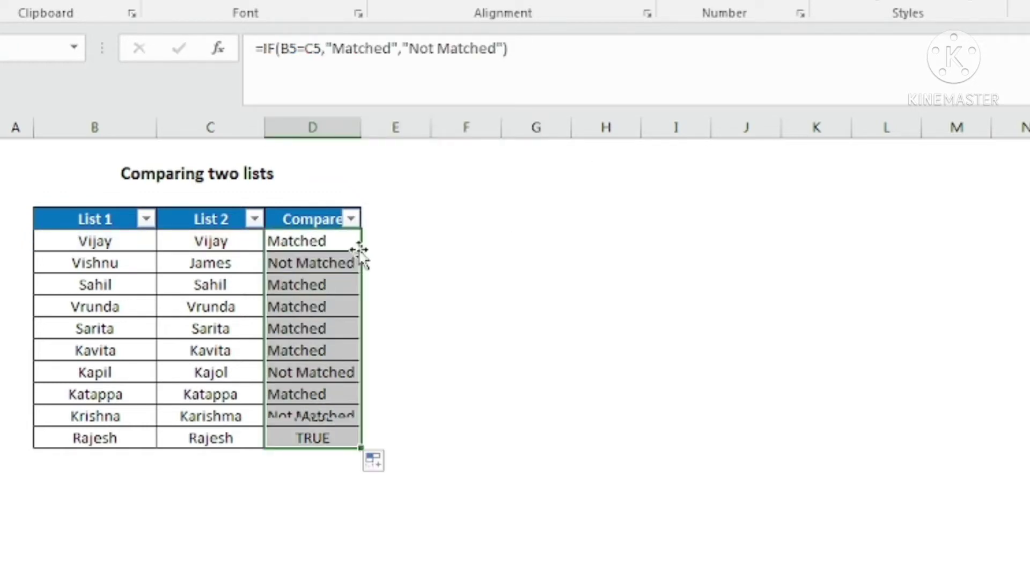
click(304, 240)
click(299, 265)
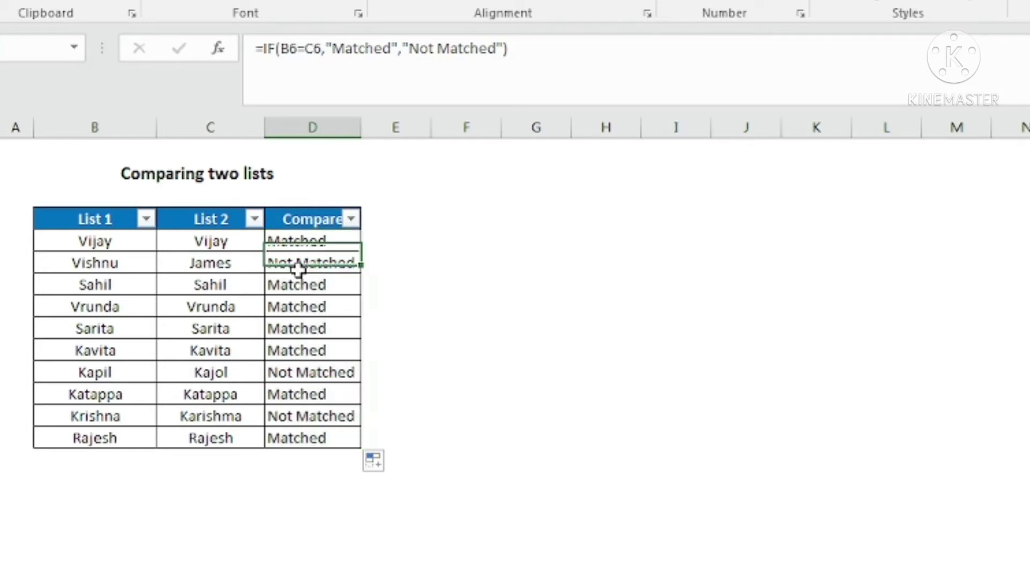
click(310, 326)
drag(97, 264, 210, 265)
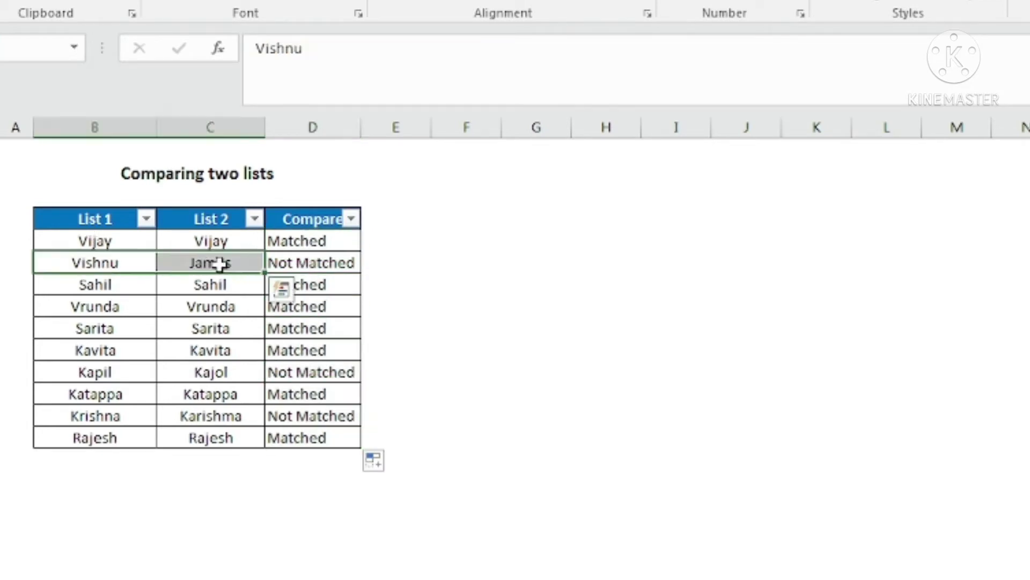
click(287, 264)
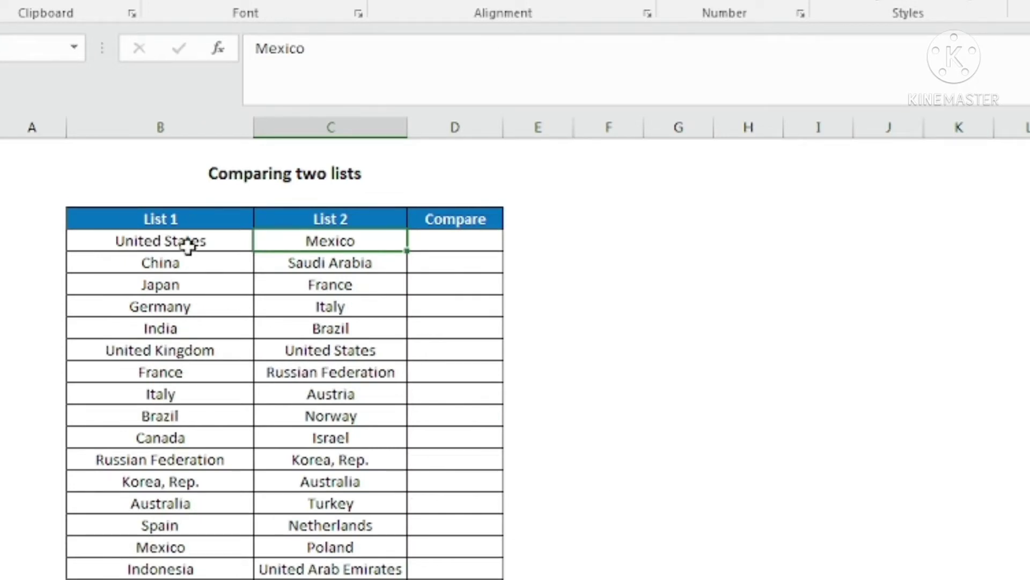
click(175, 227)
scroll(224, 336, down, 1)
scroll(224, 336, down, 2)
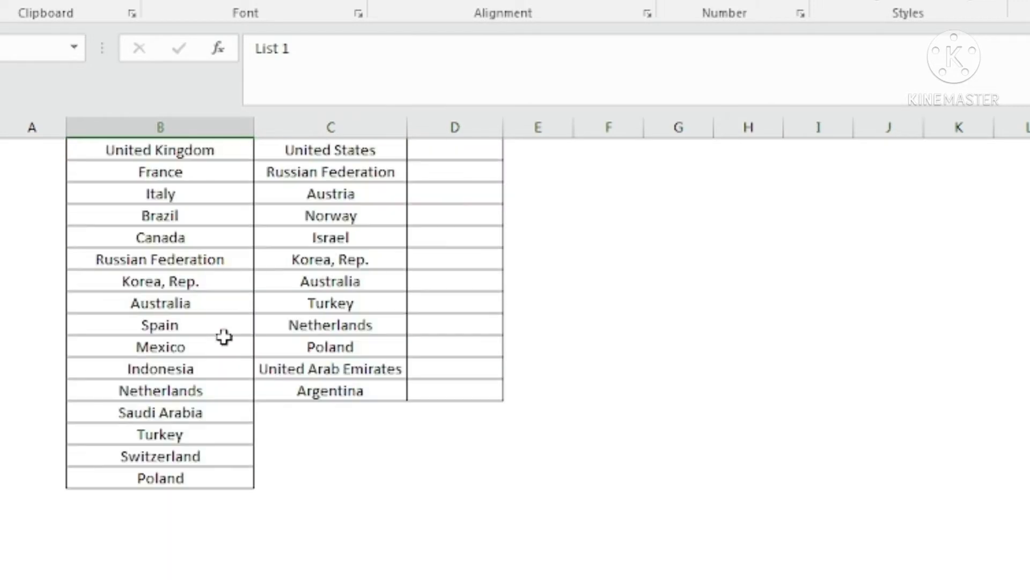
scroll(224, 336, up, 3)
click(336, 218)
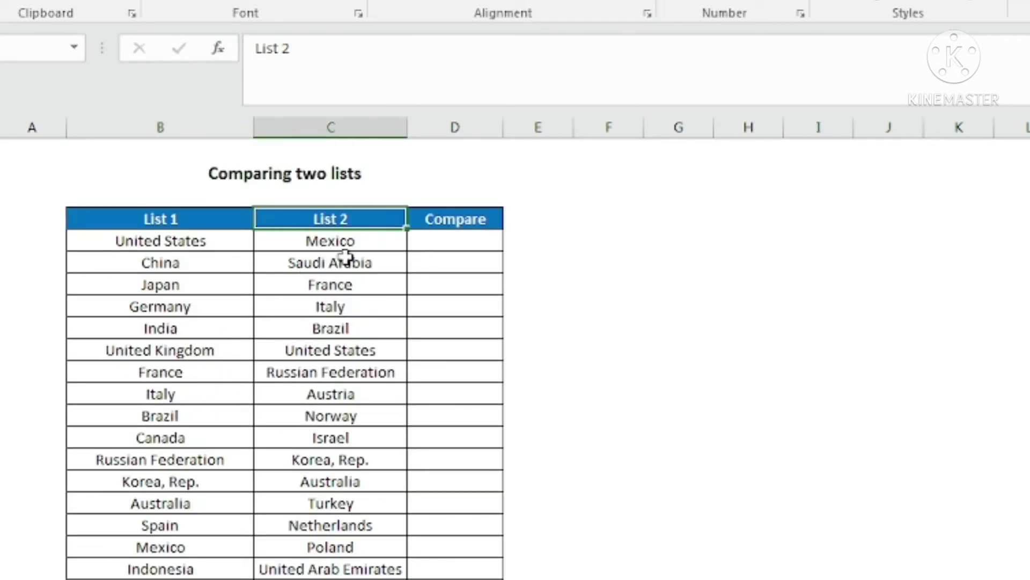
drag(346, 244, 364, 419)
click(633, 263)
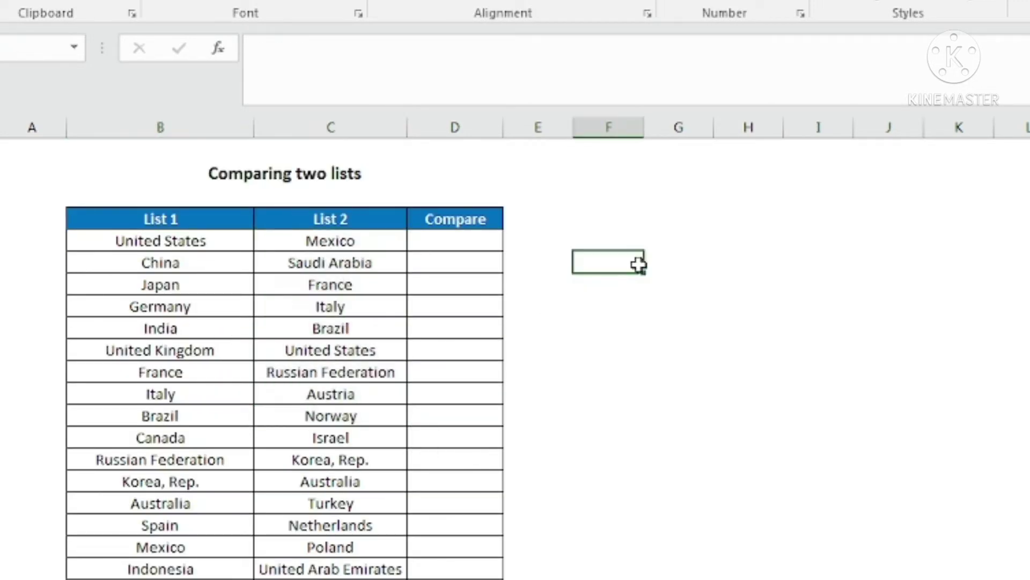
click(130, 242)
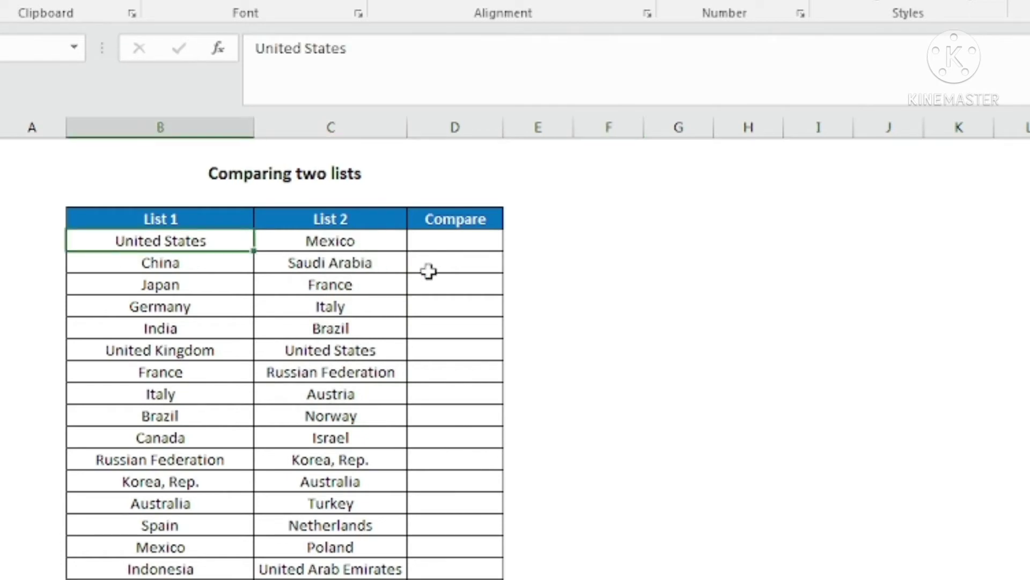
click(317, 241)
click(177, 242)
click(321, 242)
click(161, 241)
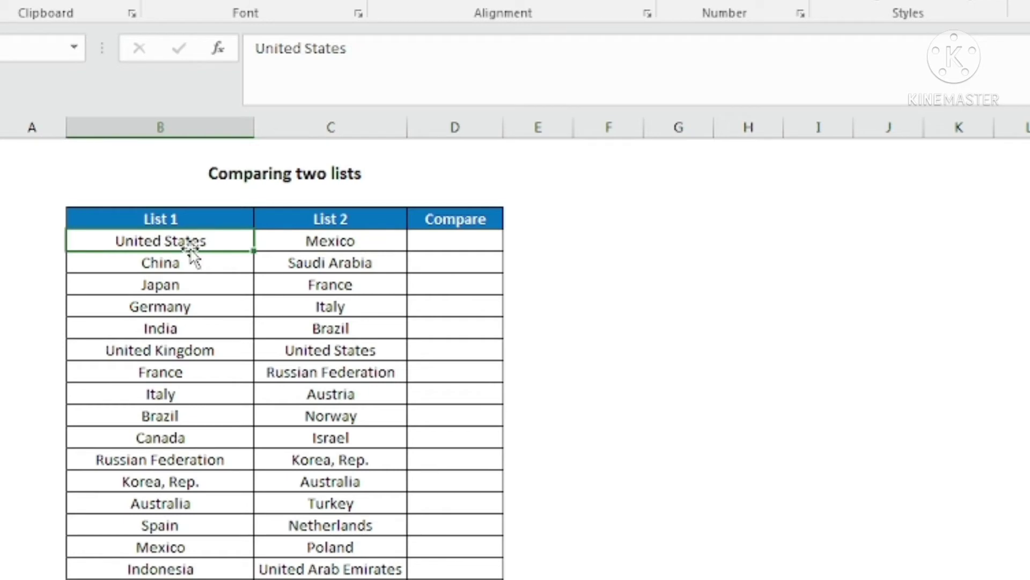
drag(341, 241, 344, 430)
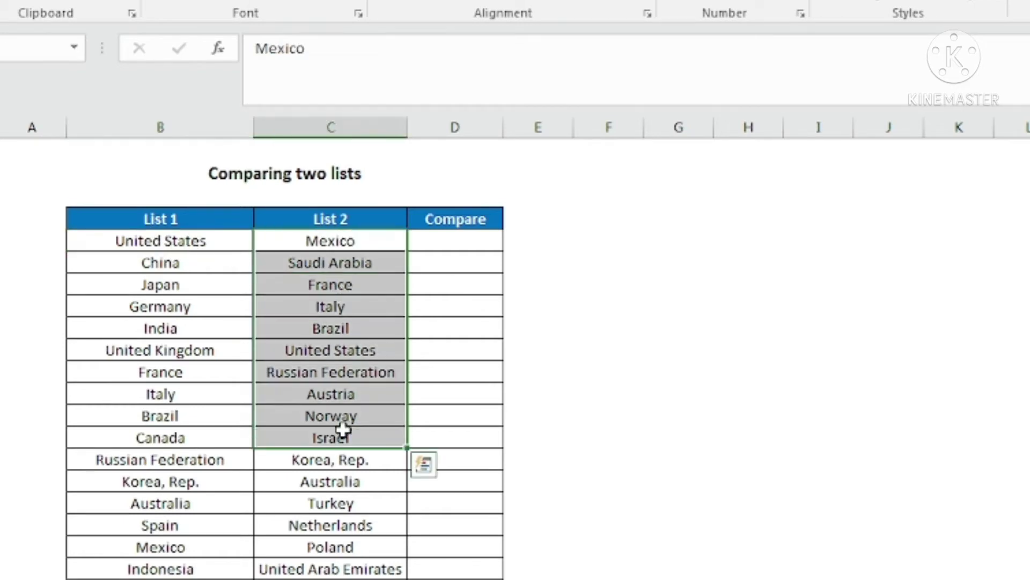
scroll(341, 426, down, 1)
click(317, 283)
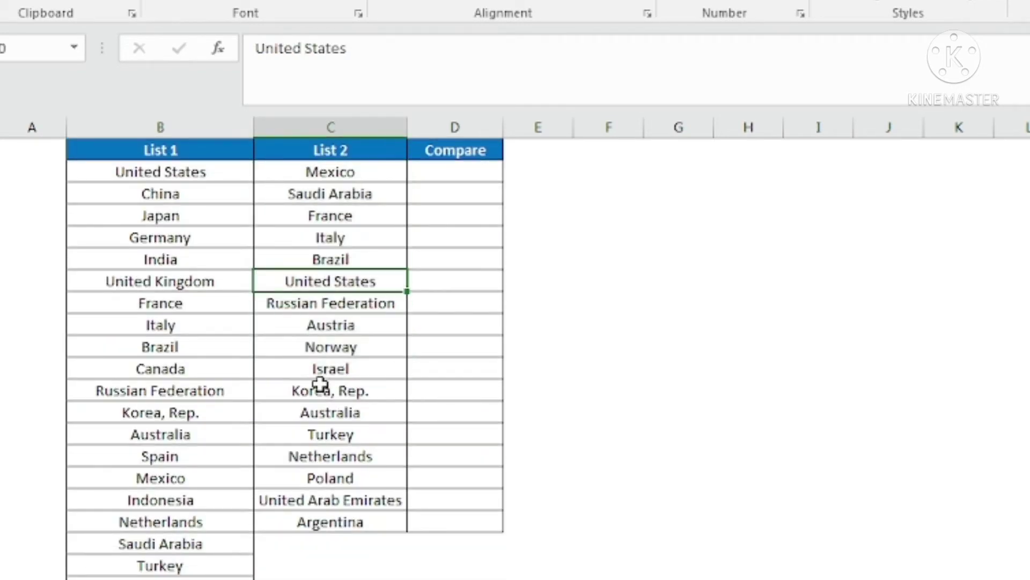
scroll(321, 383, up, 1)
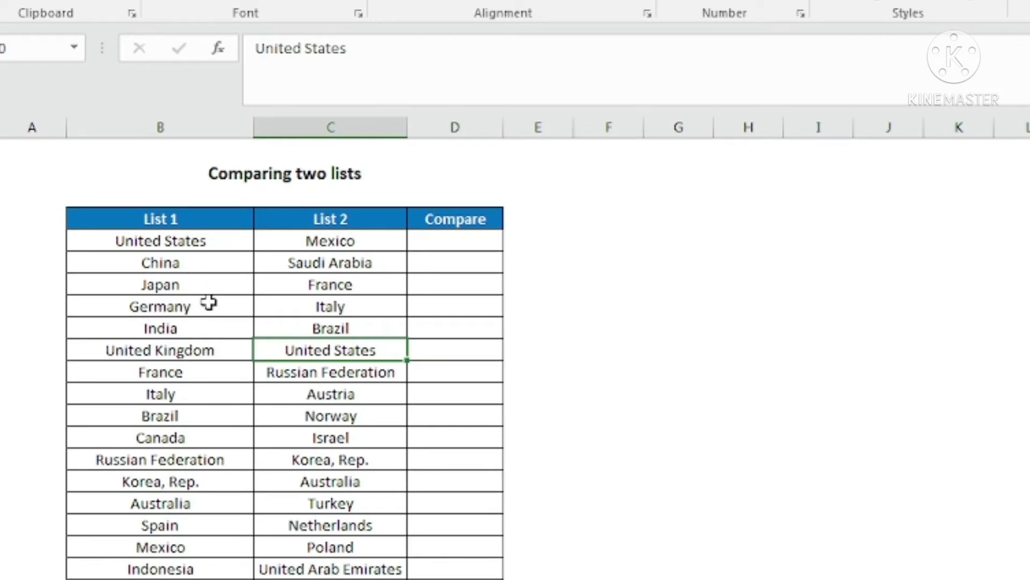
drag(334, 239, 330, 427)
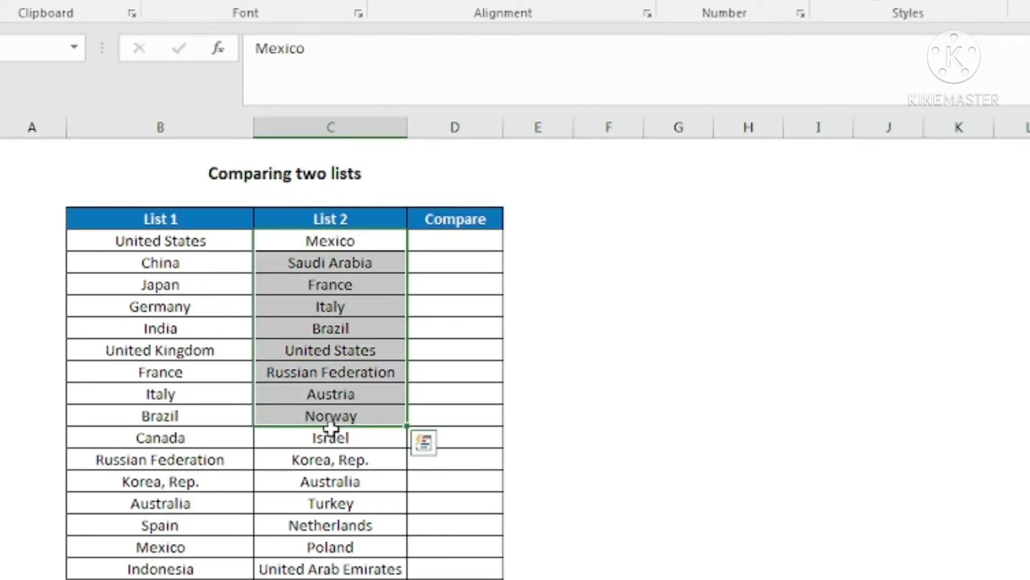
drag(193, 239, 198, 460)
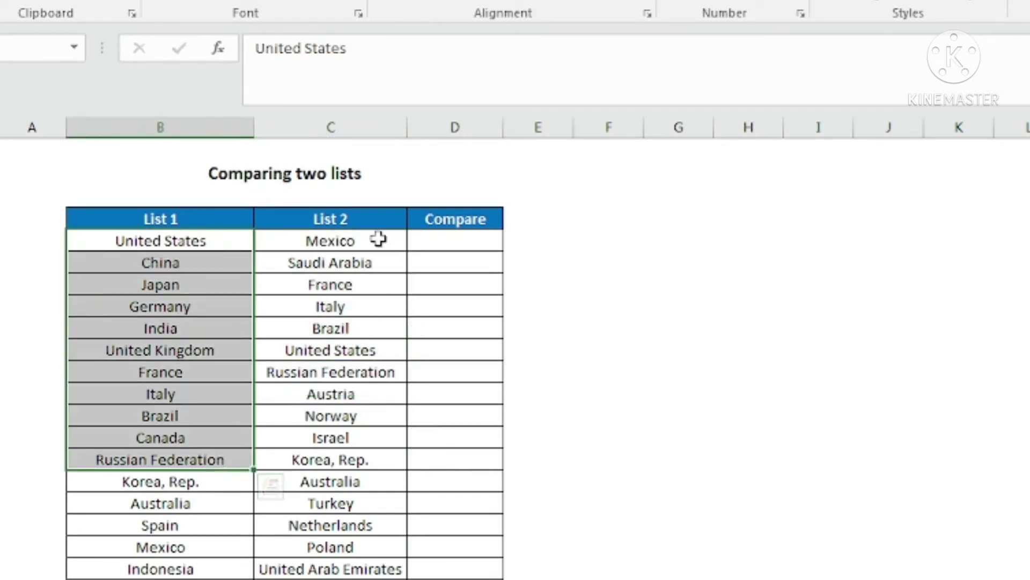
click(355, 247)
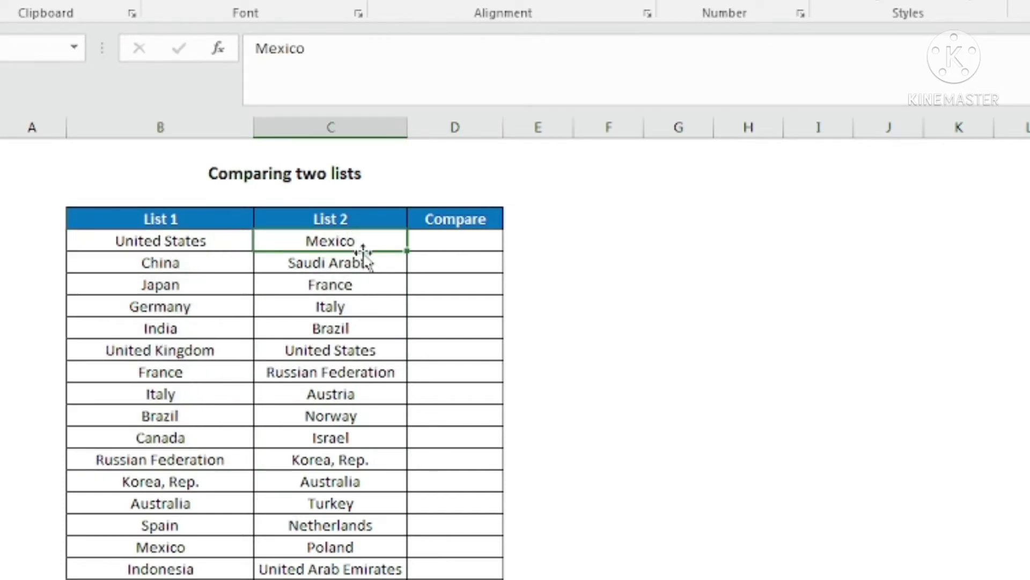
click(361, 285)
click(361, 439)
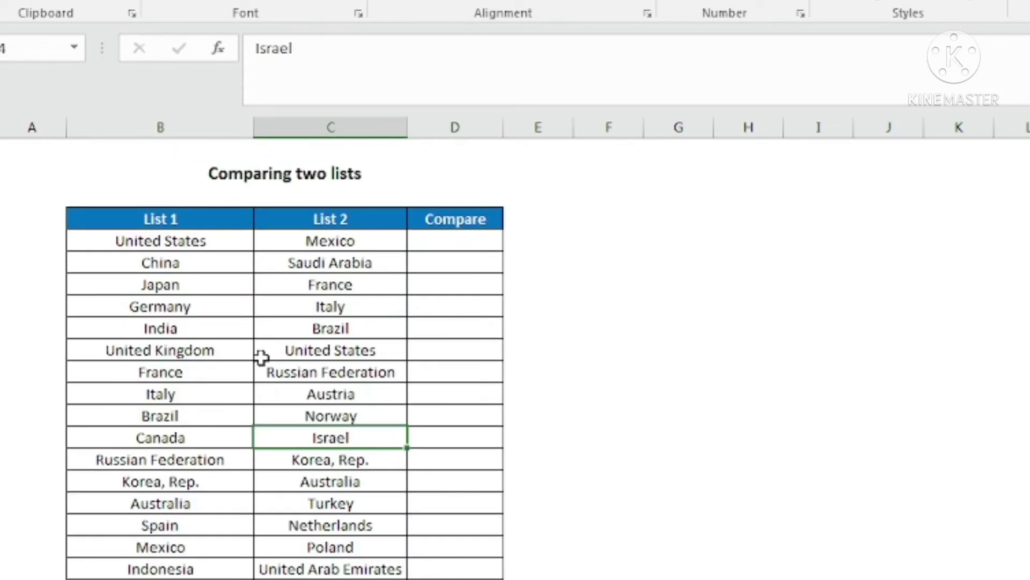
click(202, 240)
click(189, 329)
click(188, 457)
click(190, 482)
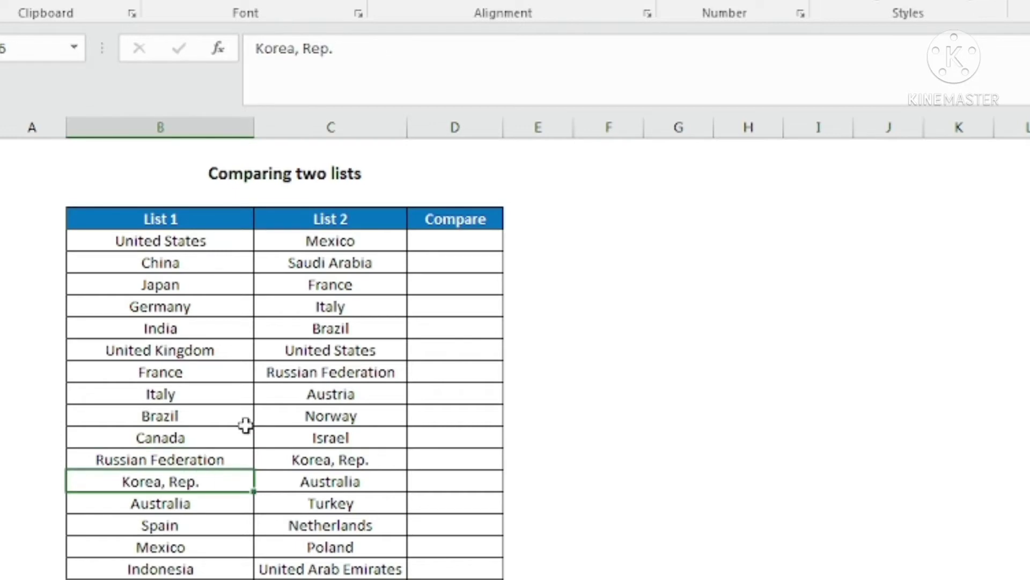
click(329, 246)
click(476, 243)
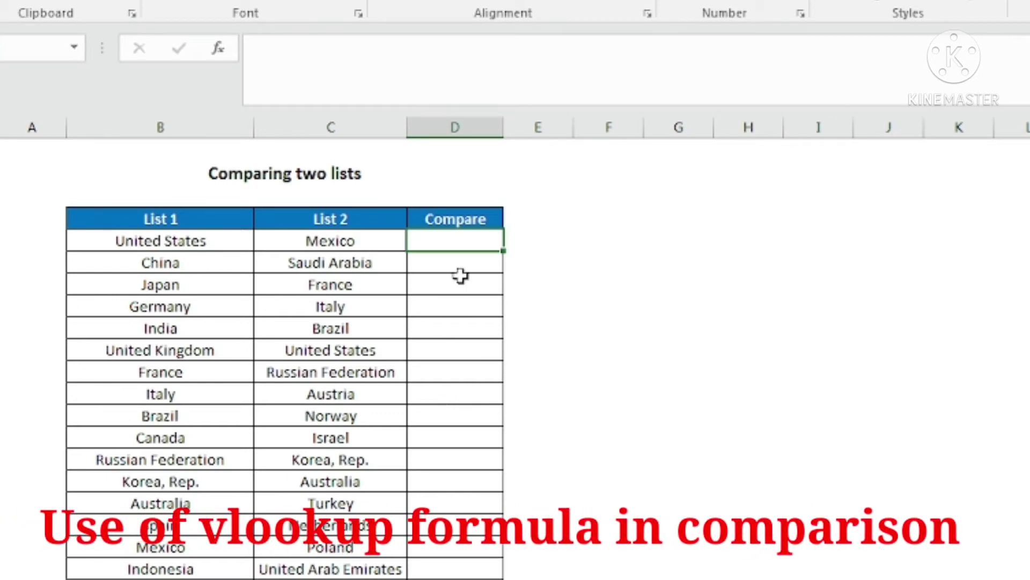
Begin =VLOOKUP(C5, in D5, using Mexico as the lookup value
text(=)
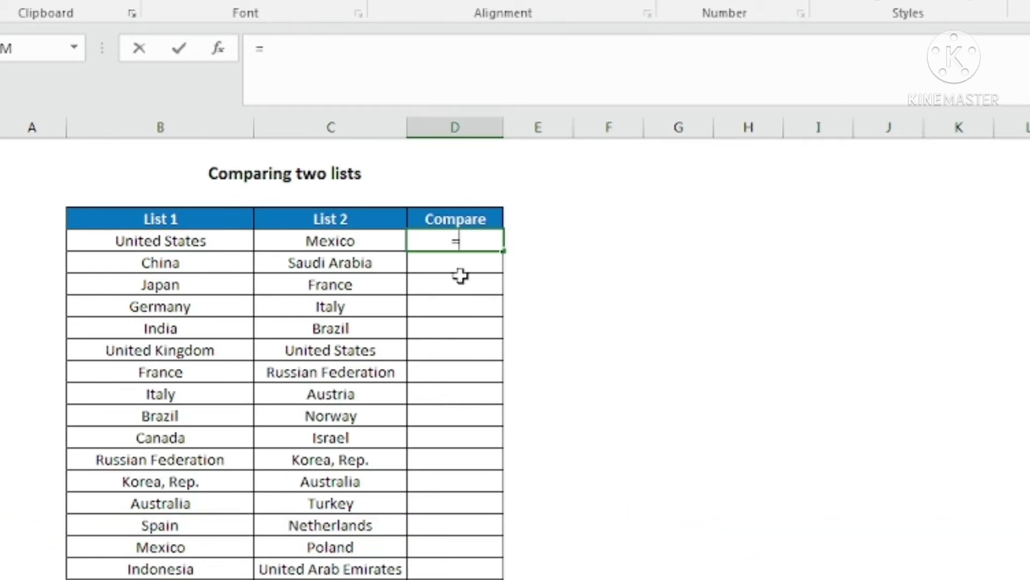
text(vlook)
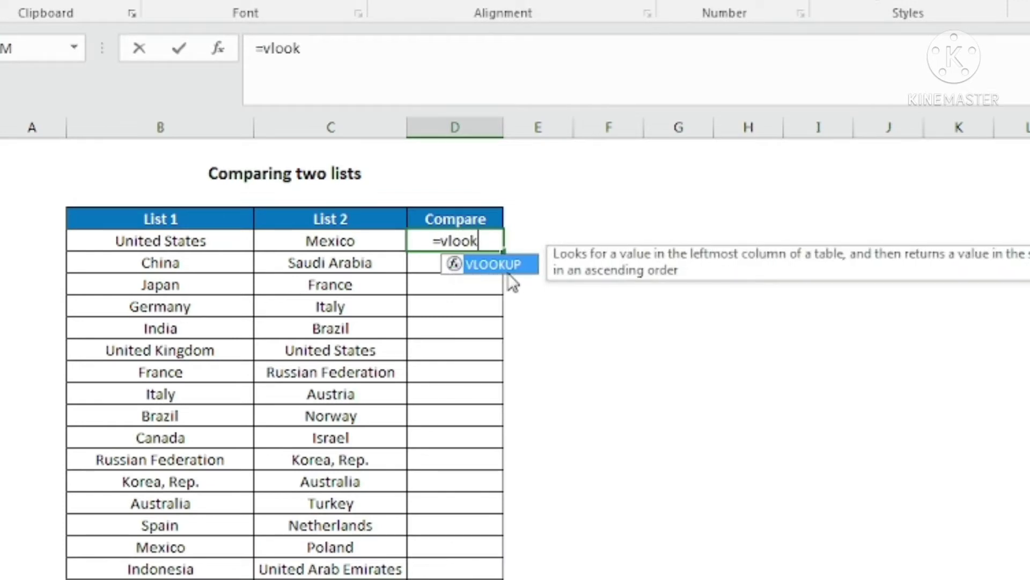
key(Tab)
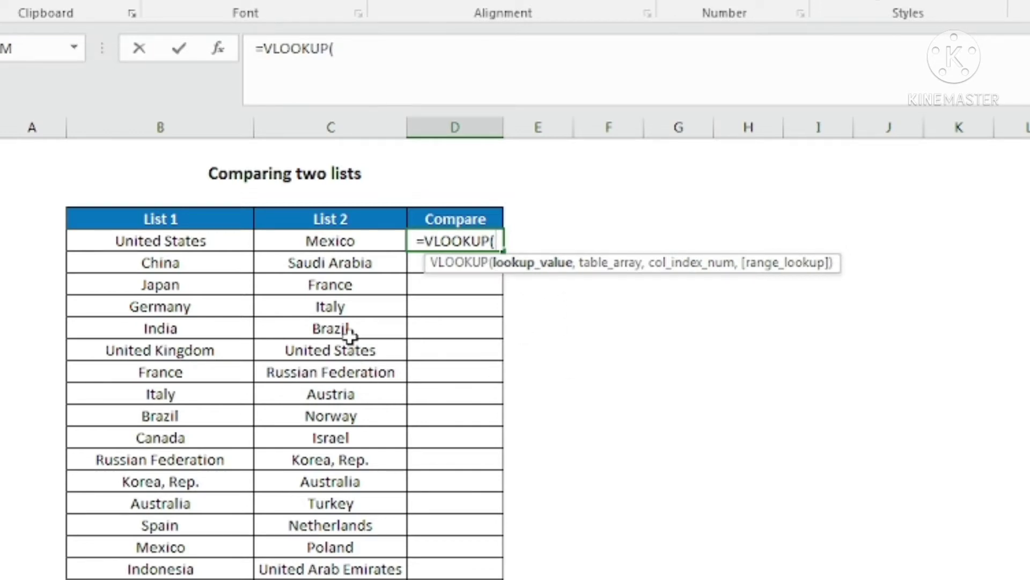
click(348, 242)
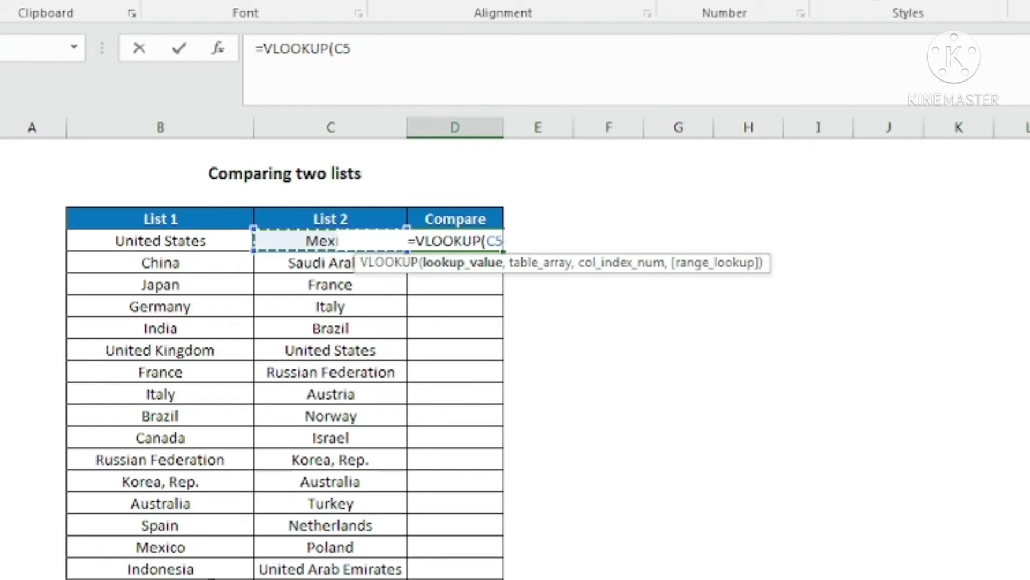
text(,)
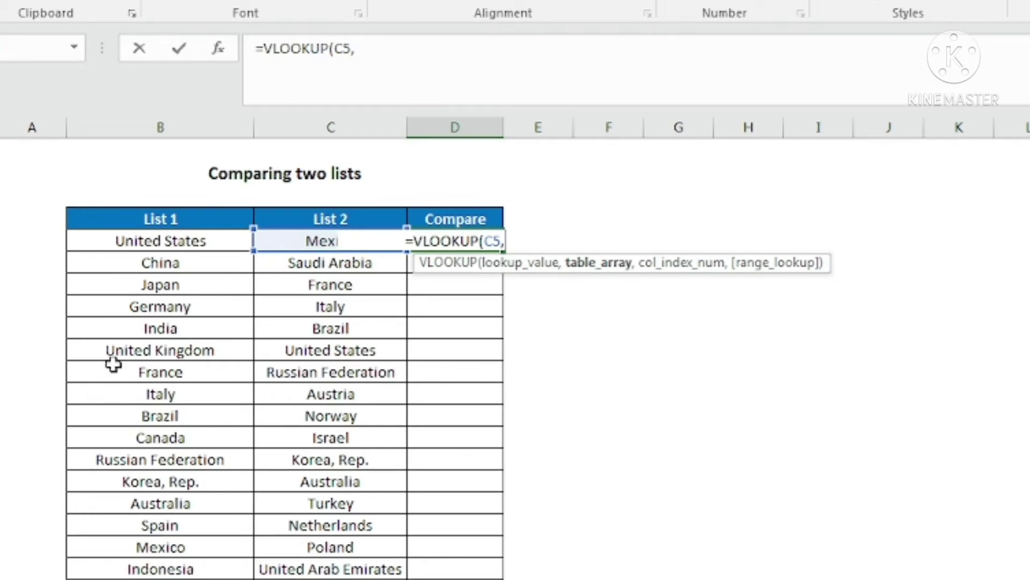
Finish the lookup with the absolute range $B$4:$B$25, column 1 and exact match 0
click(172, 218)
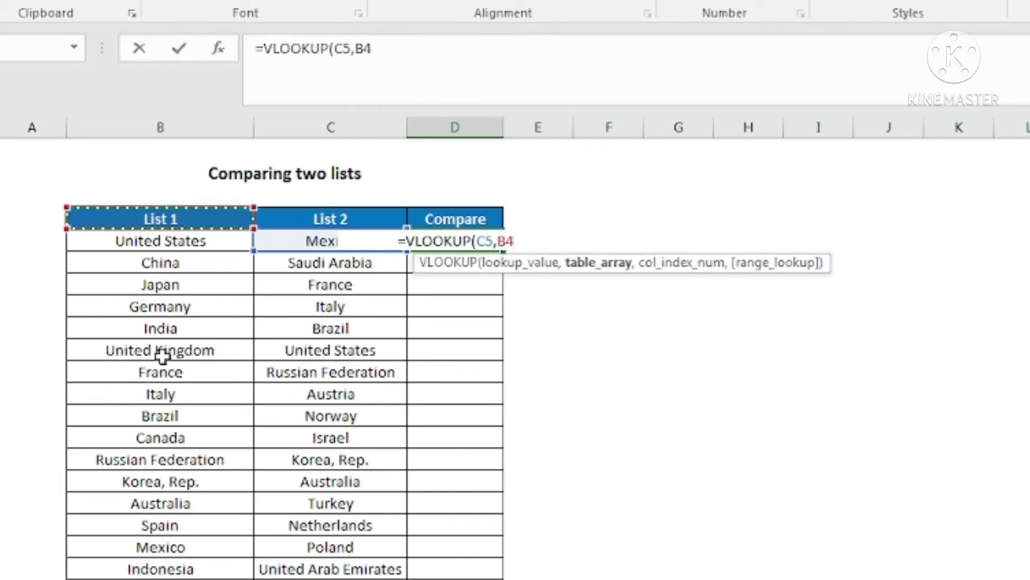
scroll(162, 355, down, 2)
drag(170, 539, 170, 528)
scroll(173, 527, up, 2)
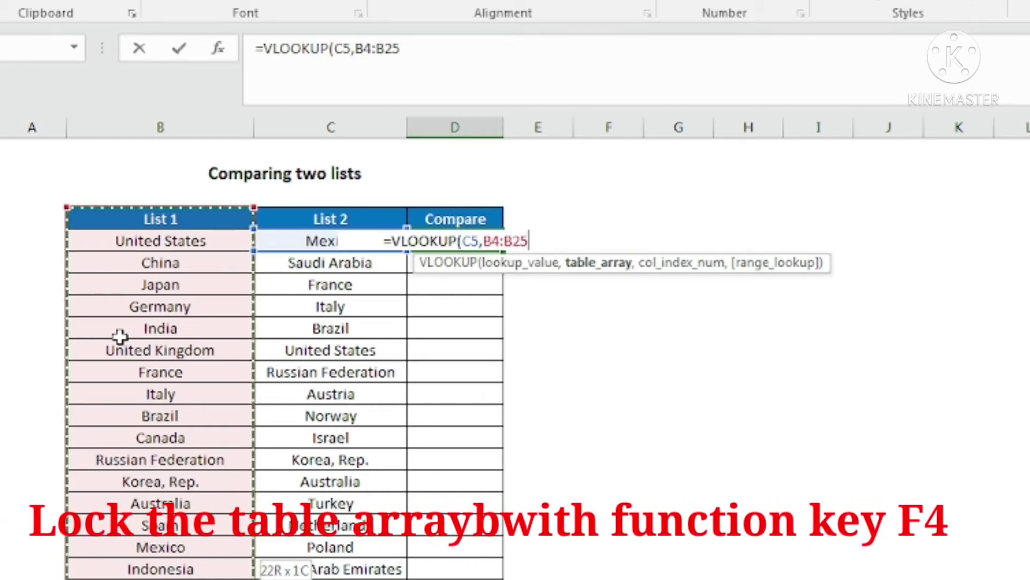
key(F4)
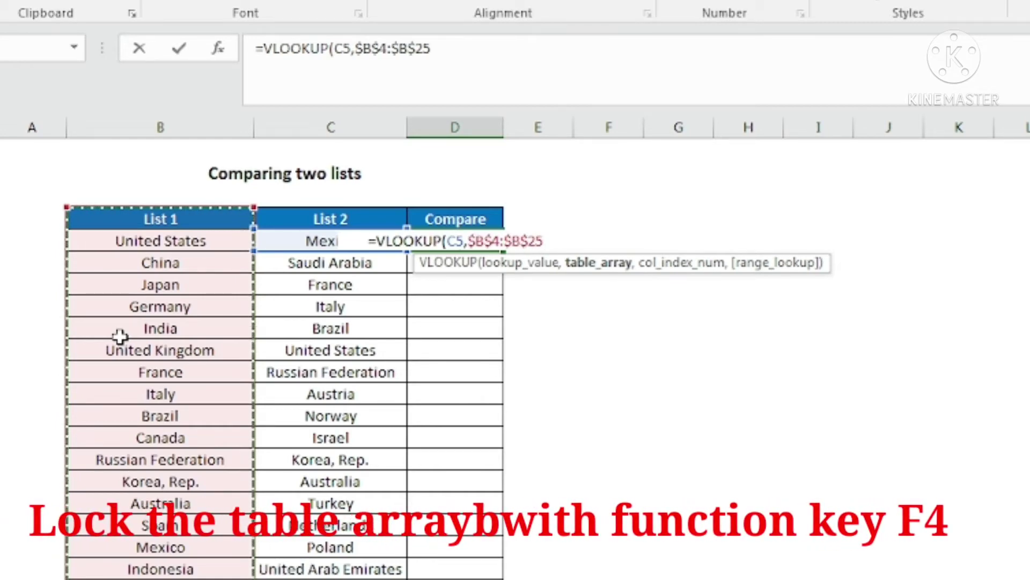
text(,)
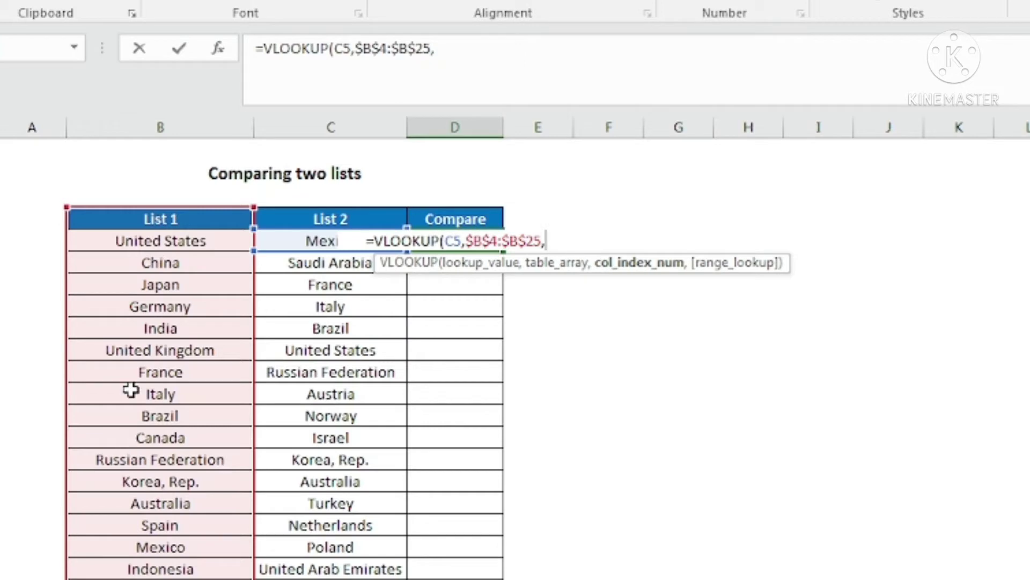
text(1)
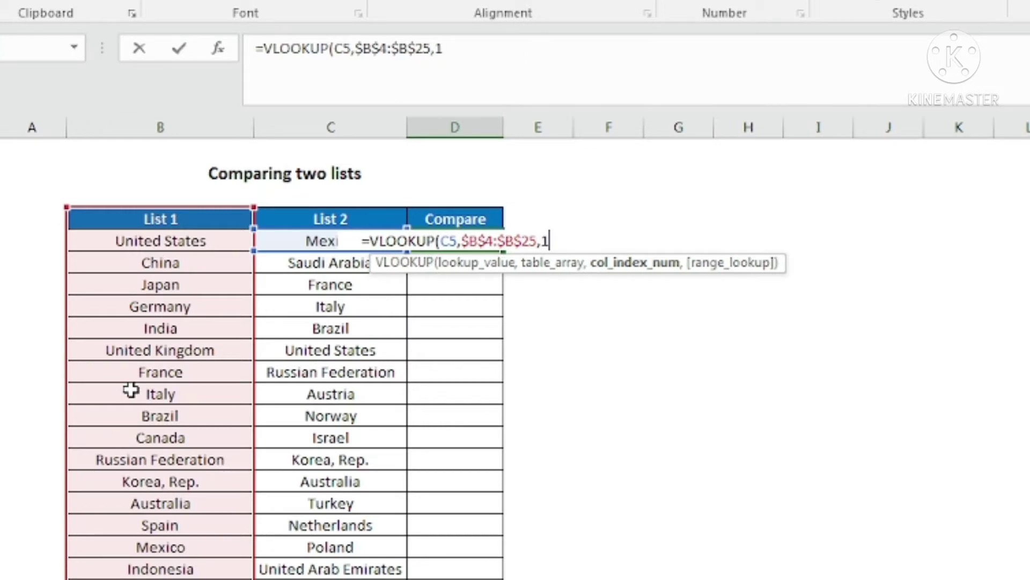
text(,)
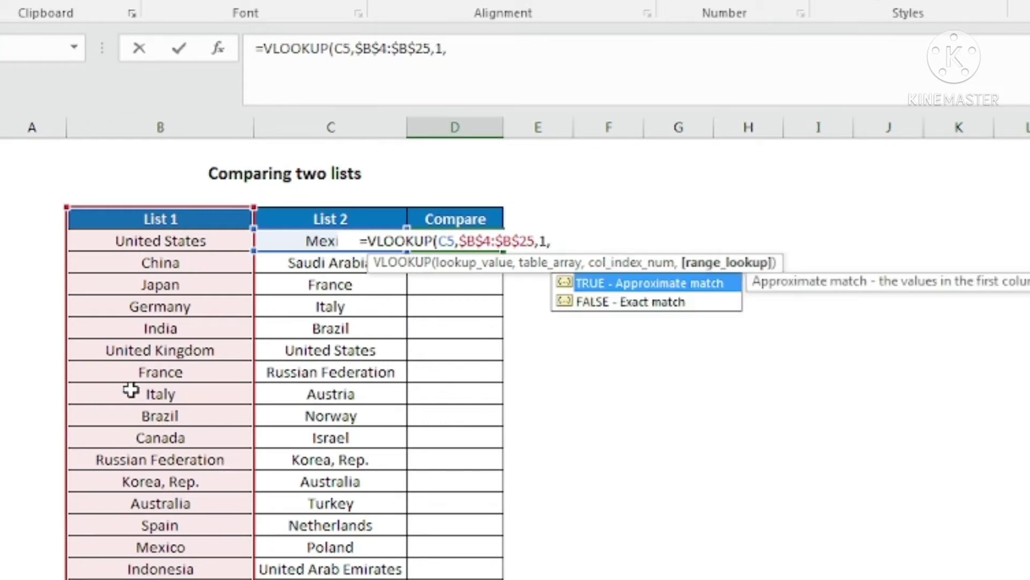
text(0)
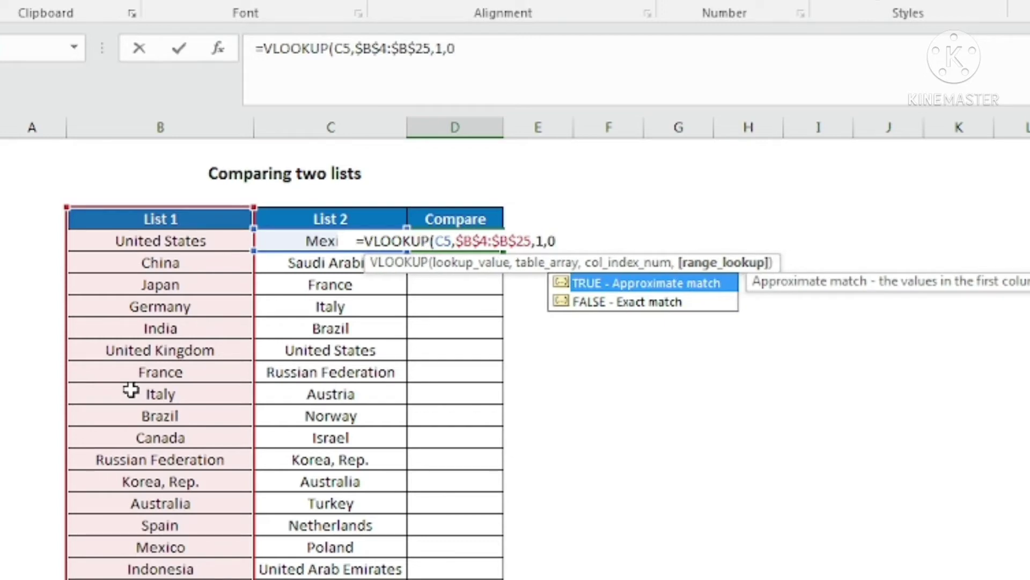
text())
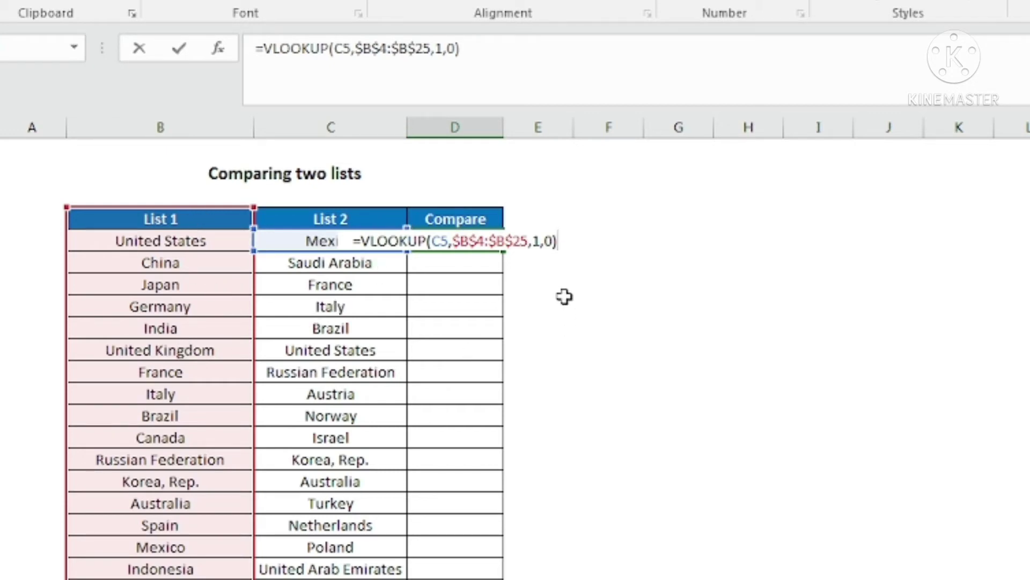
key(Return)
click(365, 242)
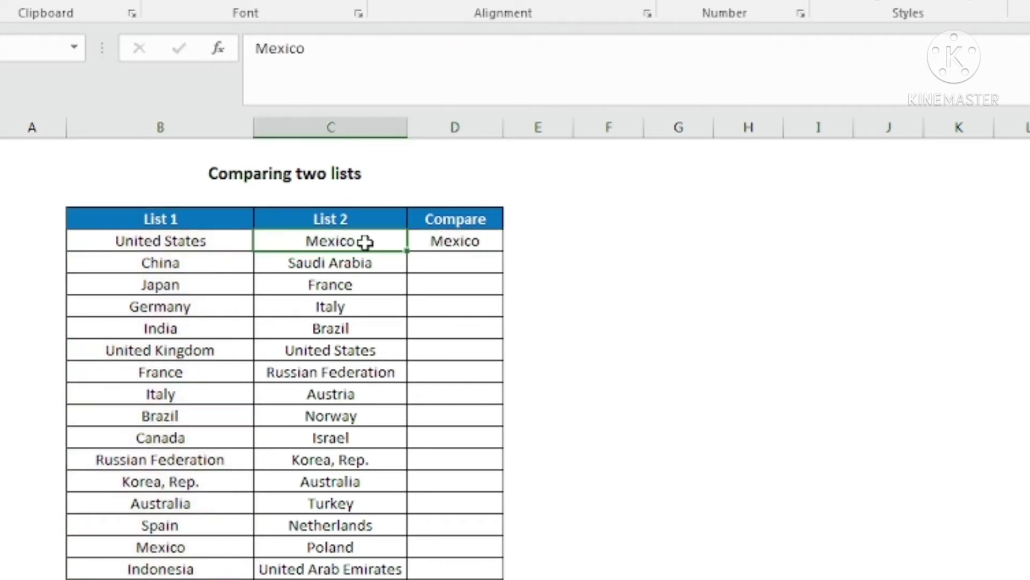
click(442, 238)
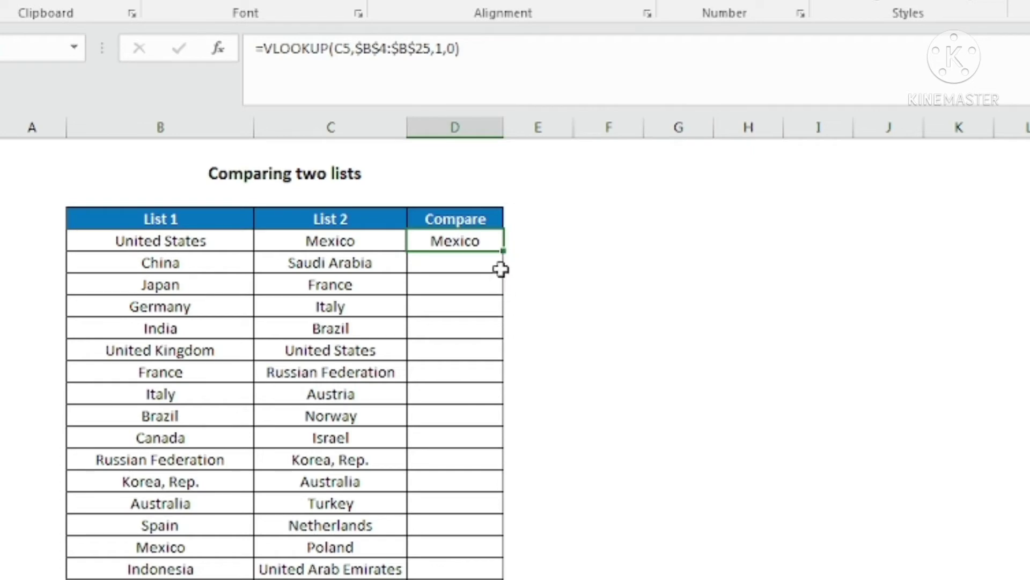
double_click(503, 252)
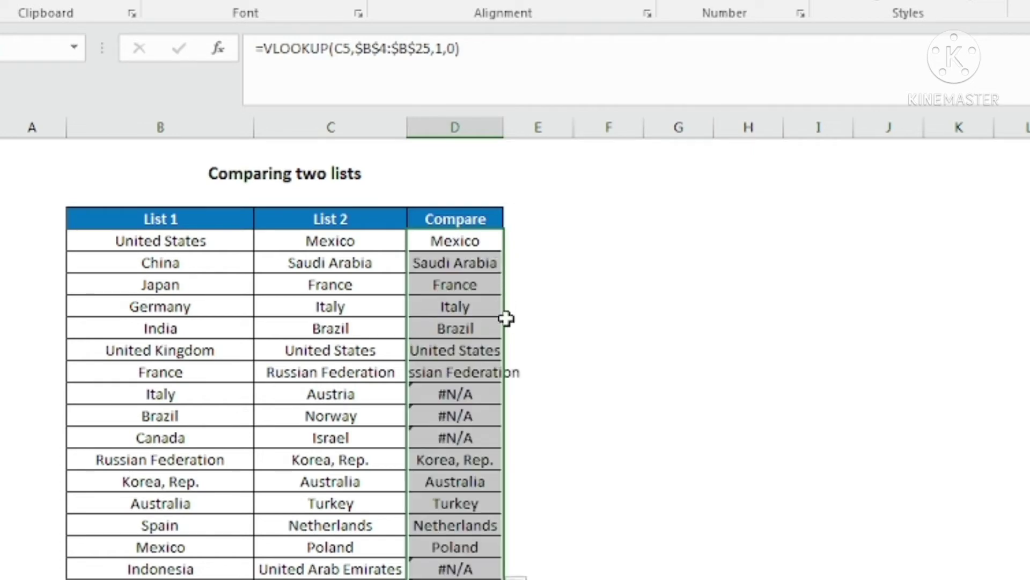
drag(340, 241, 340, 307)
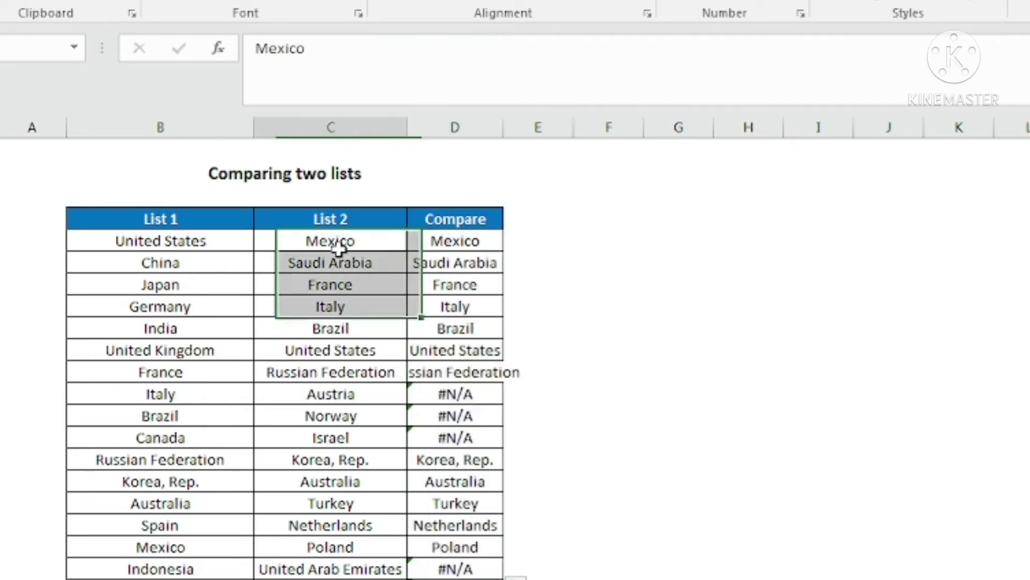
click(340, 241)
click(341, 262)
click(347, 293)
click(348, 329)
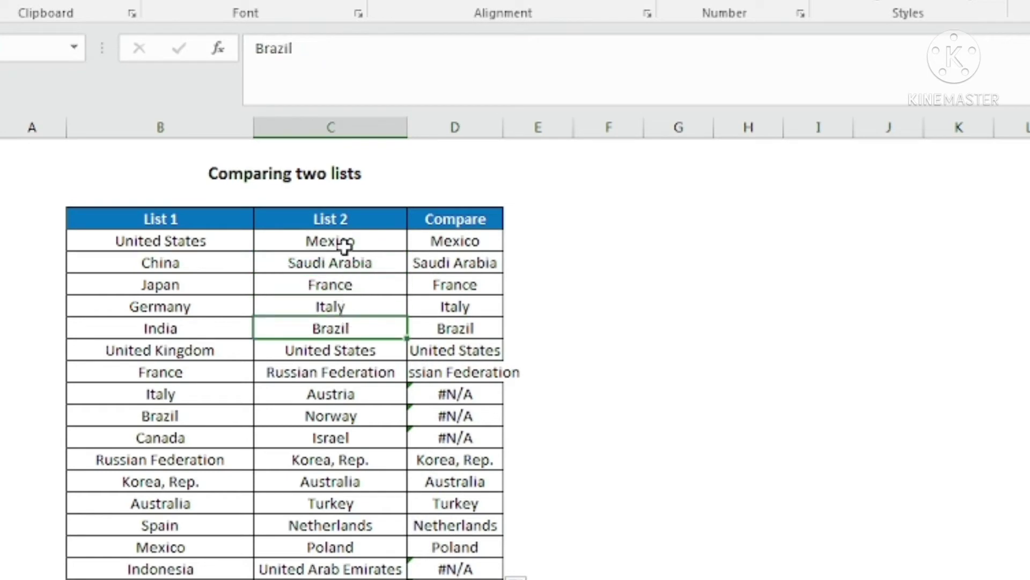
click(343, 242)
click(346, 269)
click(466, 241)
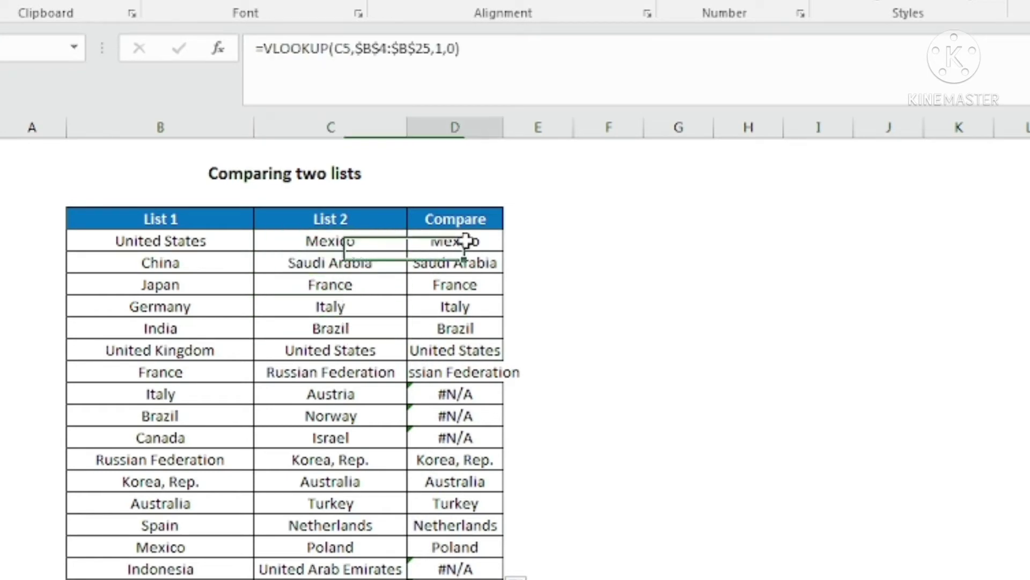
click(466, 263)
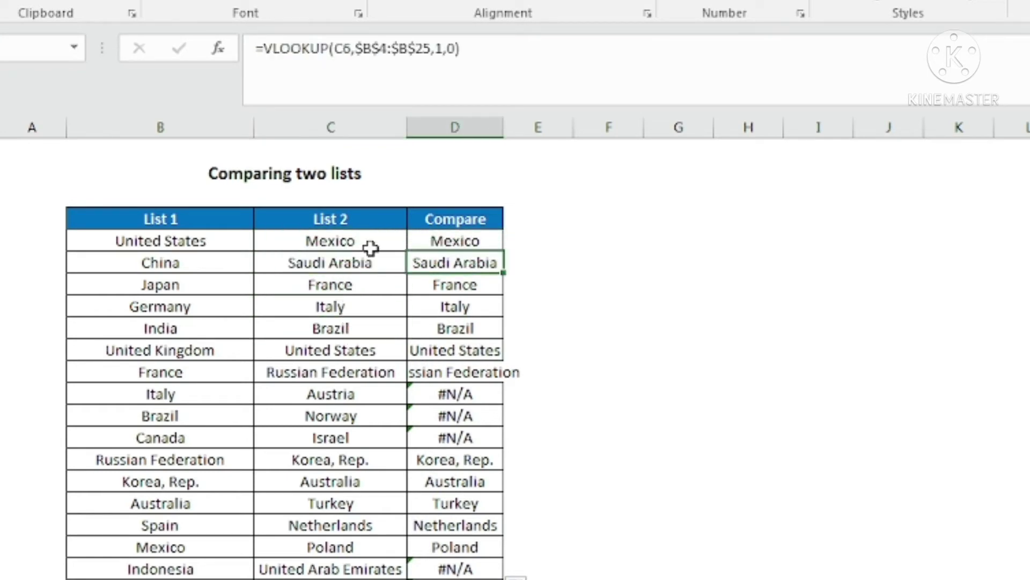
click(468, 240)
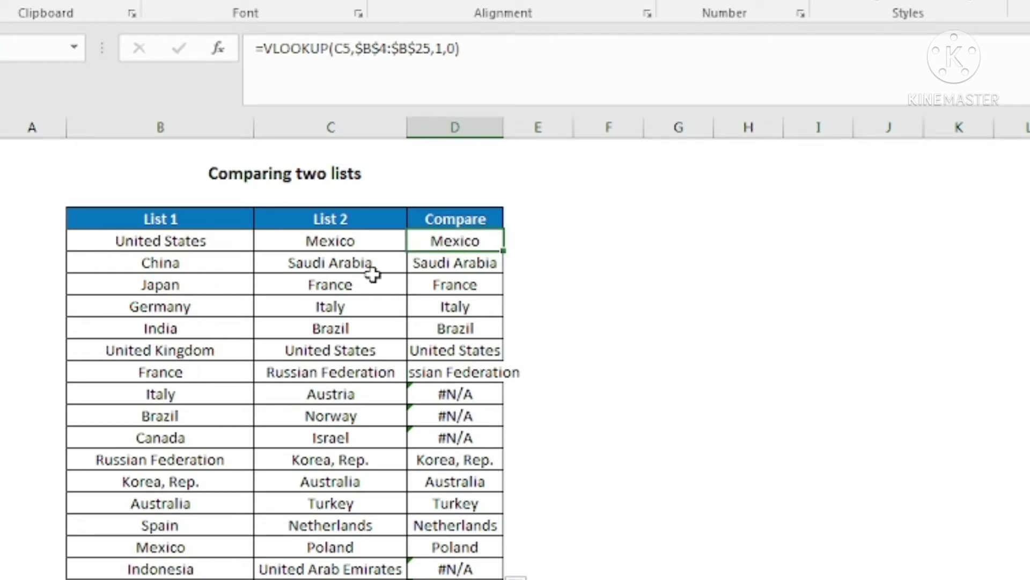
click(342, 243)
drag(197, 240, 195, 529)
scroll(196, 528, down, 2)
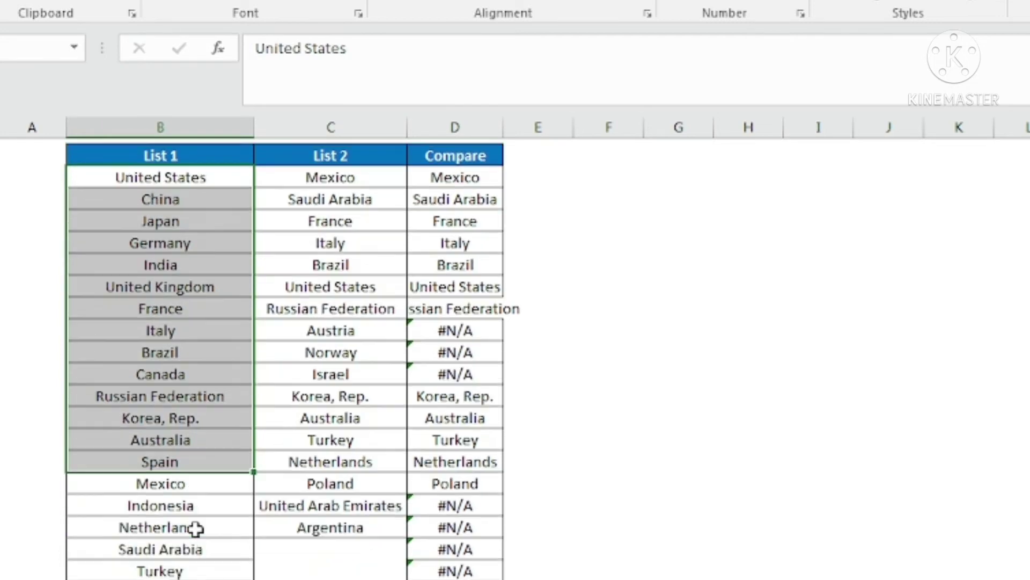
scroll(195, 529, up, 2)
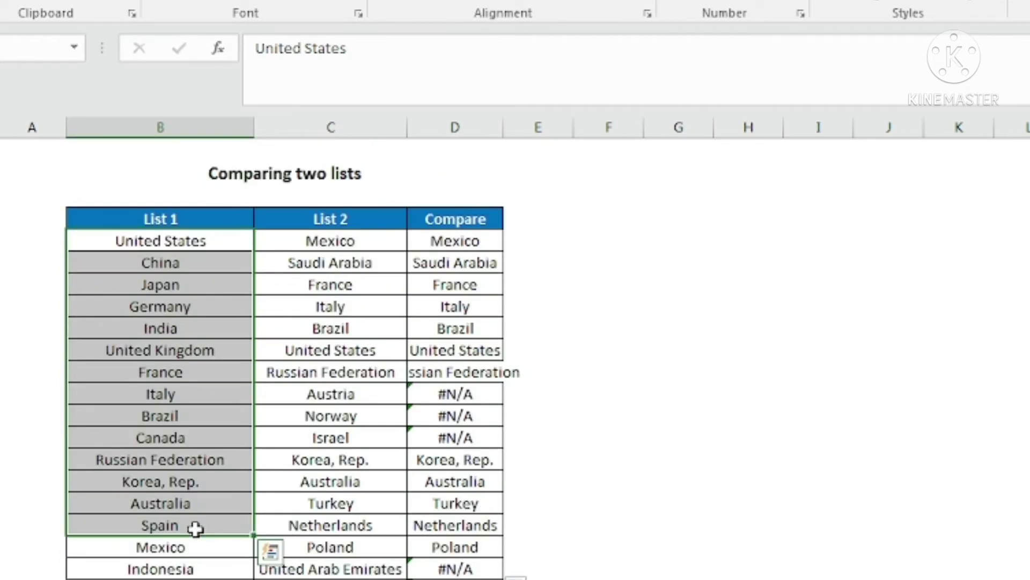
scroll(195, 529, down, 1)
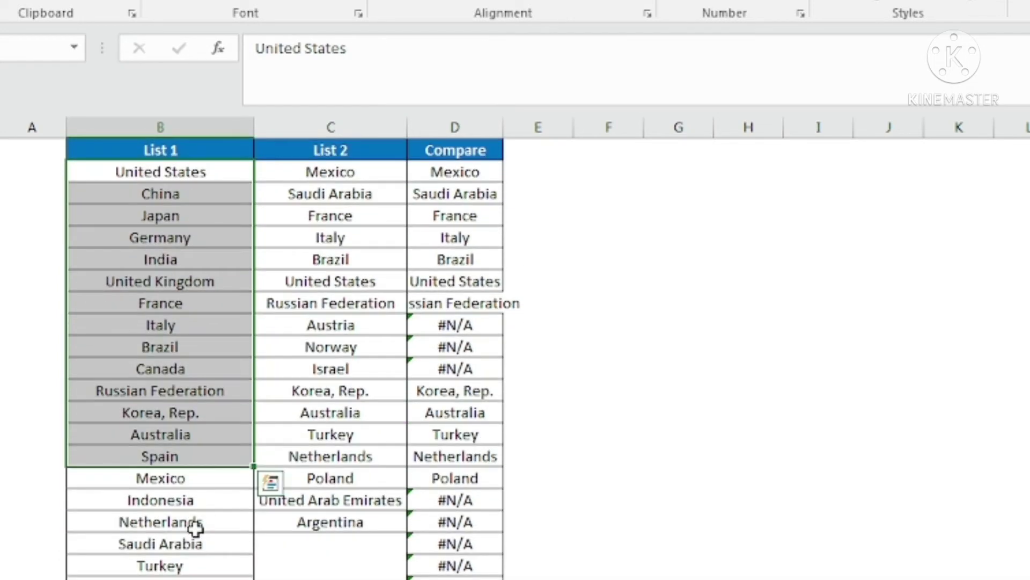
click(164, 477)
scroll(172, 500, up, 1)
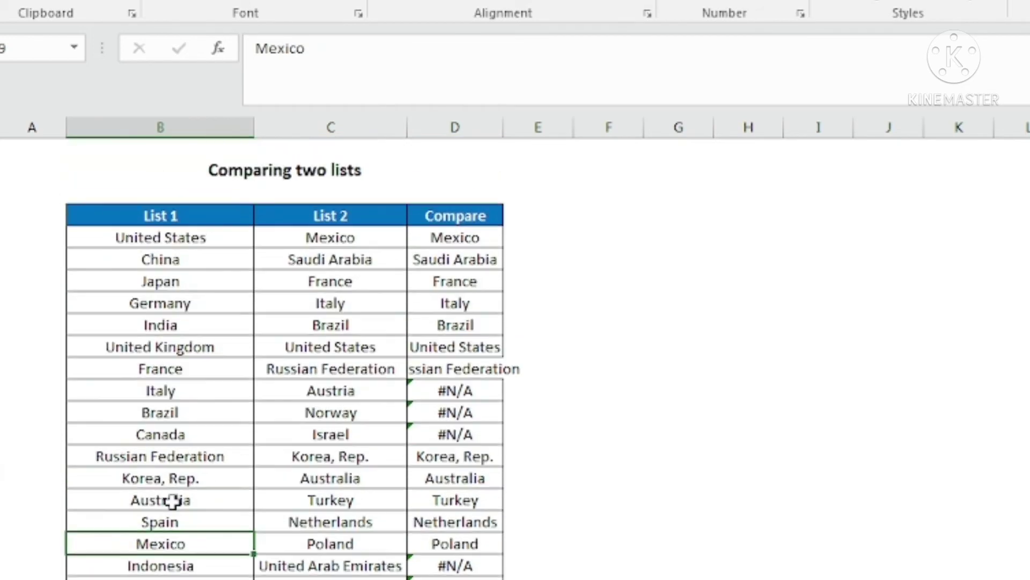
click(474, 242)
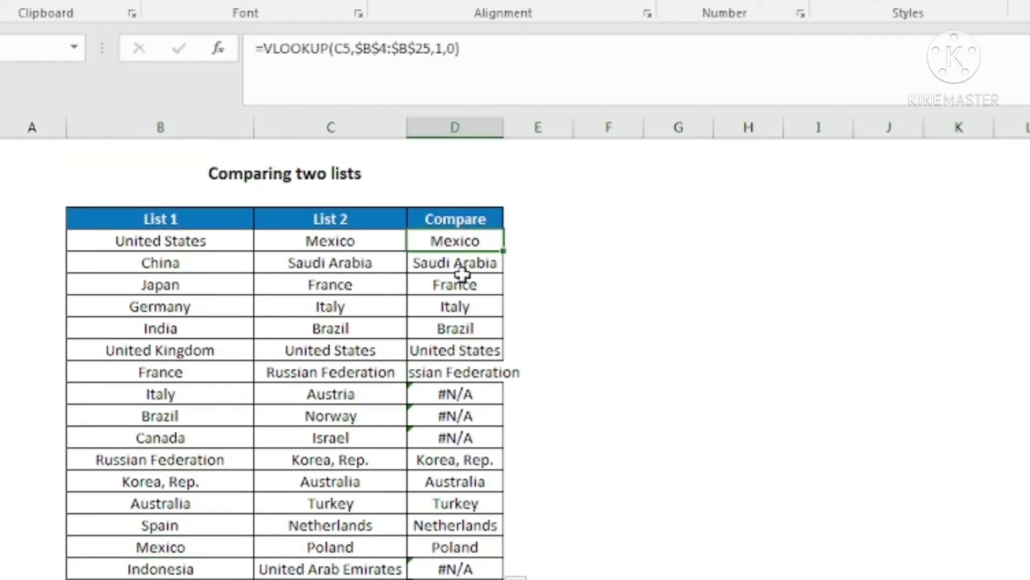
Turn on header filters and filter Compare to show only #N/A rows
click(456, 220)
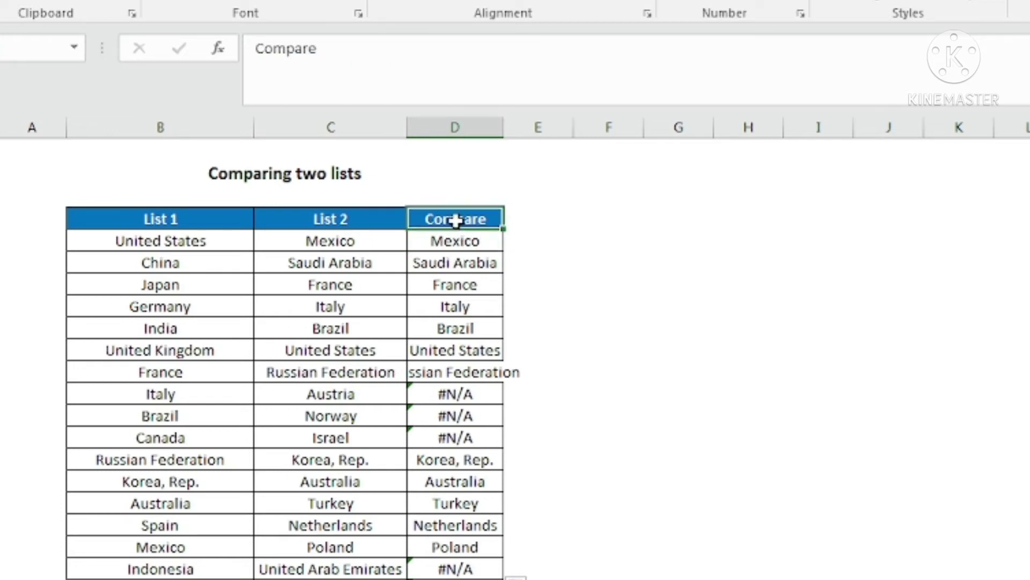
key(ctrl+shift+l)
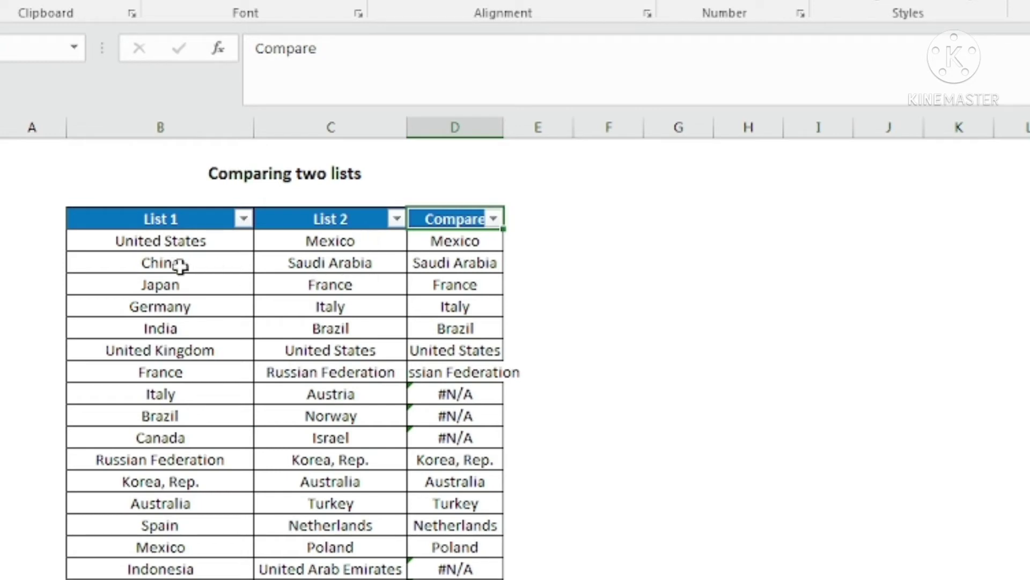
click(494, 219)
click(294, 412)
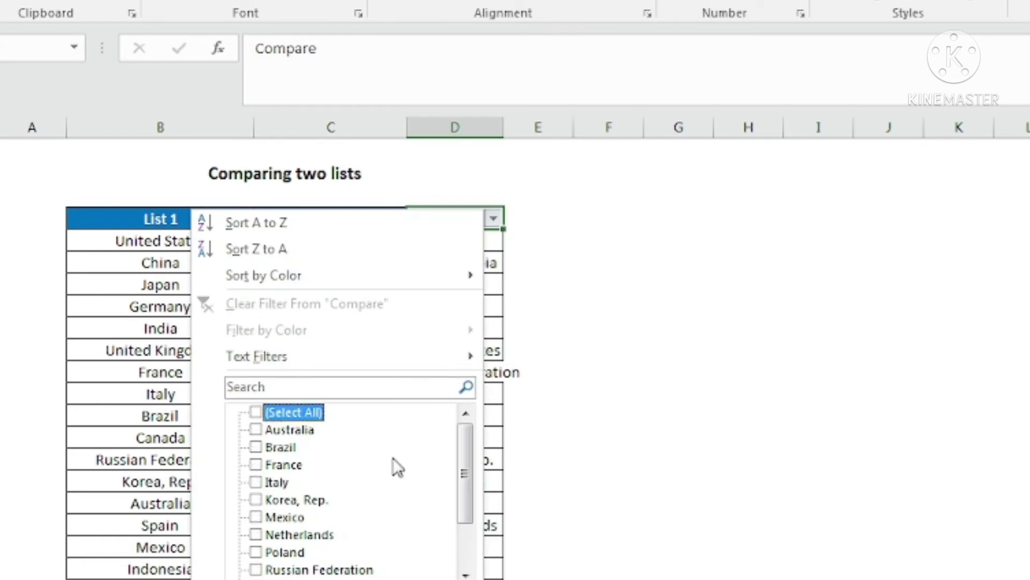
scroll(462, 453, down, 2)
click(279, 570)
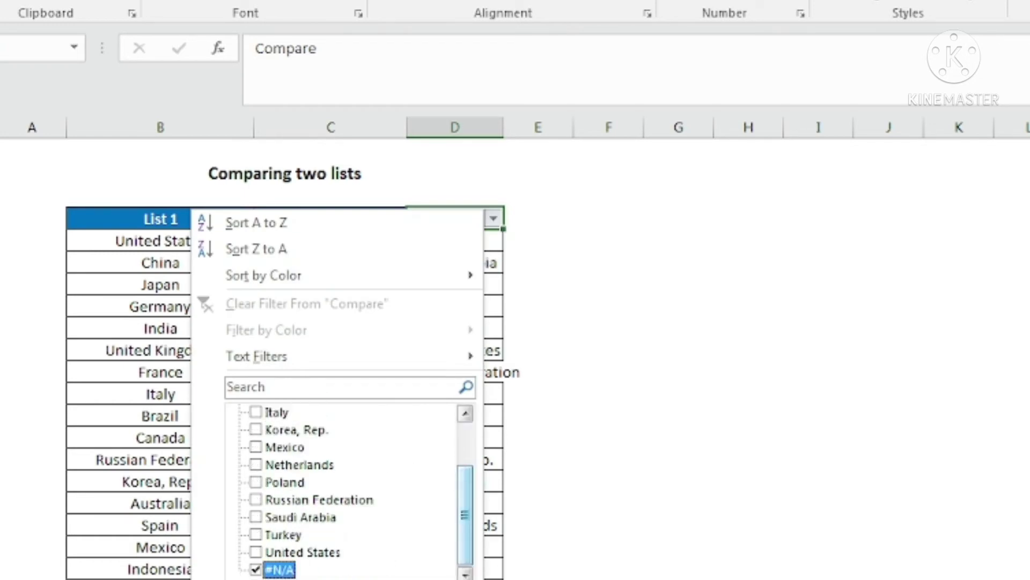
key(Return)
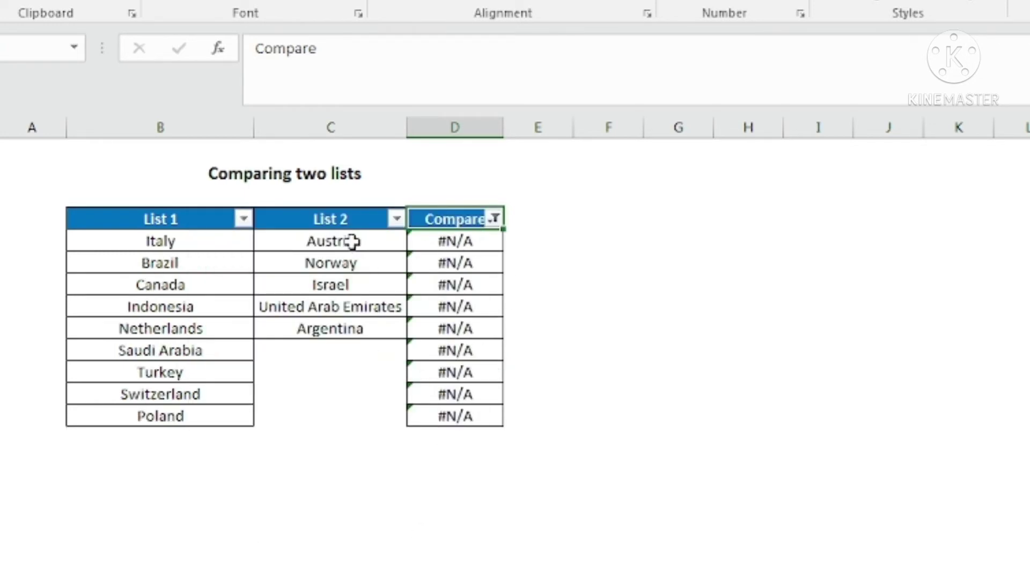
Review the unmatched List 2 countries Austria through Argentina, then clear the filter
drag(352, 242, 364, 320)
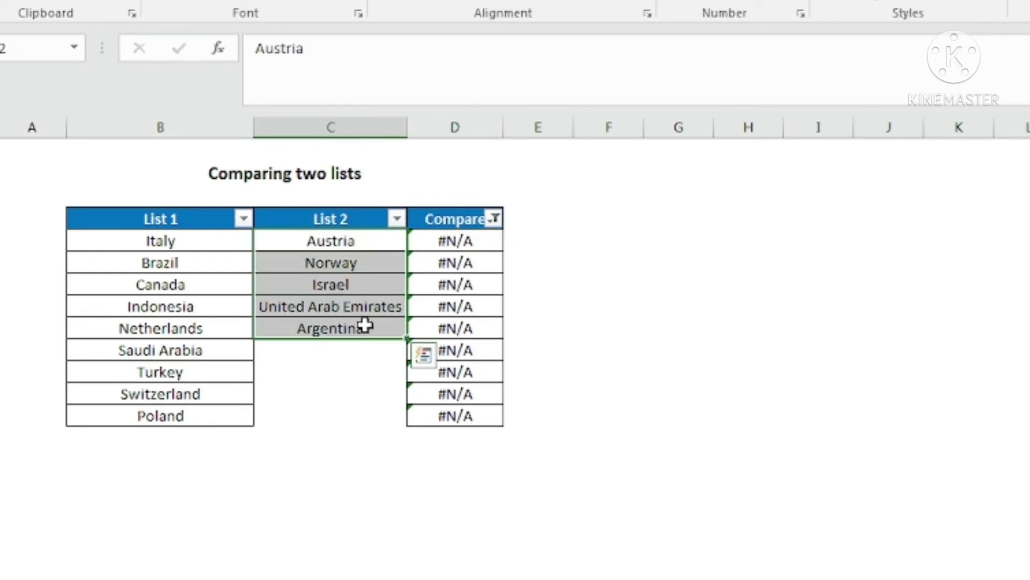
click(352, 232)
drag(352, 246, 352, 329)
click(449, 217)
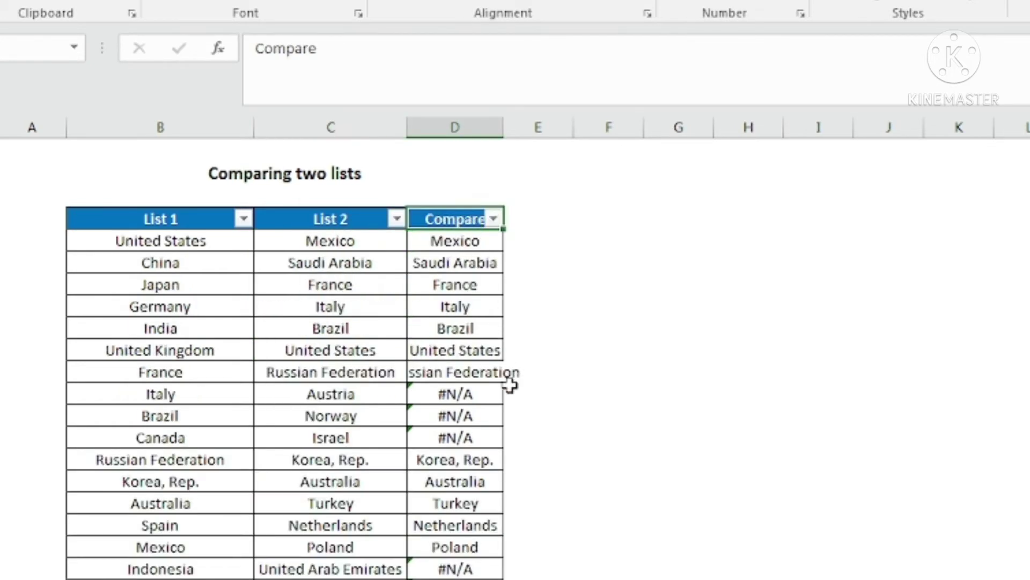
scroll(510, 386, down, 3)
scroll(509, 388, up, 3)
Clear the old lookup results from Compare cells D5 to D25
click(172, 239)
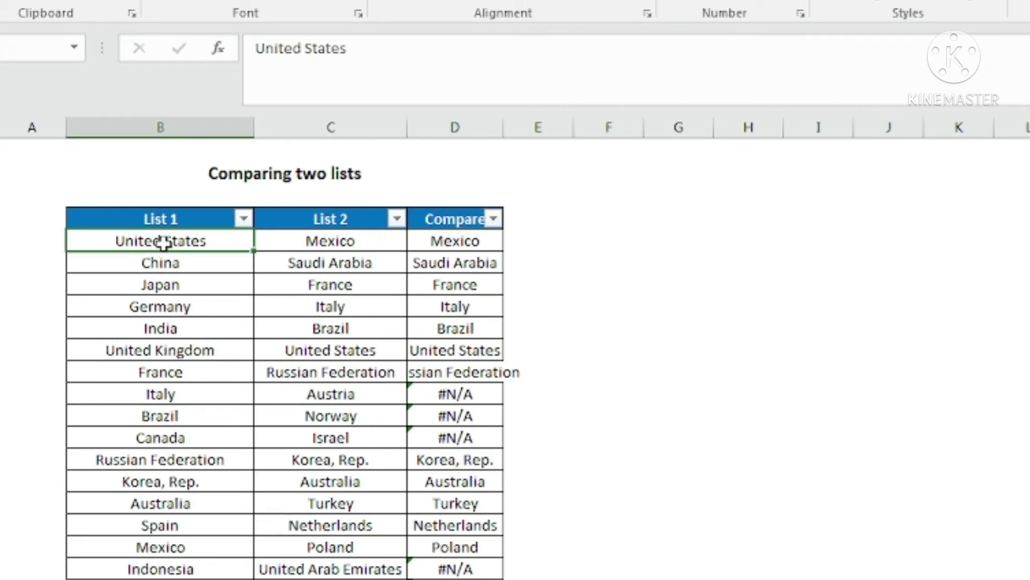
click(165, 264)
click(164, 344)
click(177, 242)
click(444, 240)
scroll(462, 340, down, 3)
shift+click(465, 483)
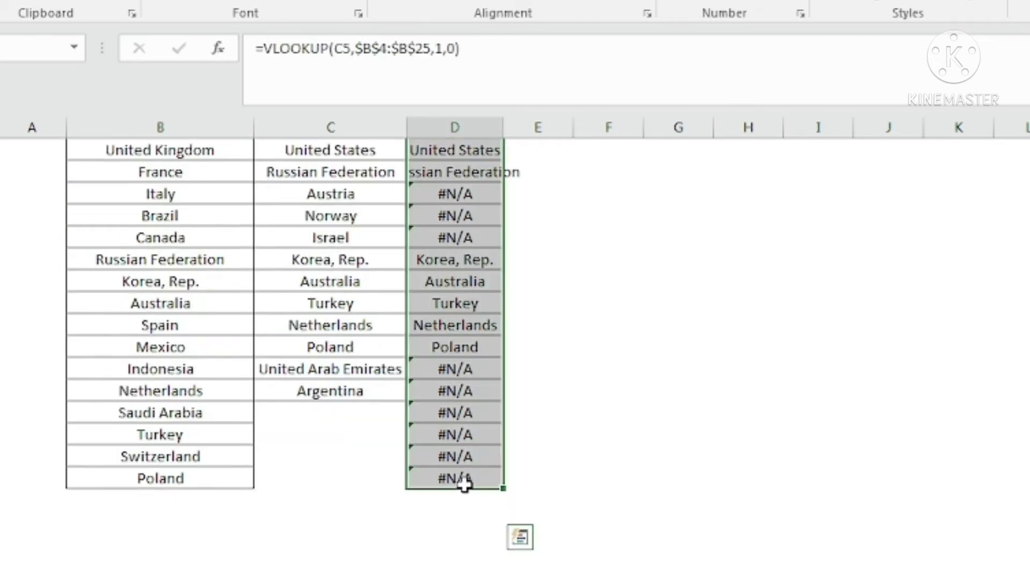
key(Delete)
scroll(465, 483, up, 3)
Enter =VLOOKUP(B5,$C$4:$C$21,1,0) in D5 to look up United States in List 2
click(444, 237)
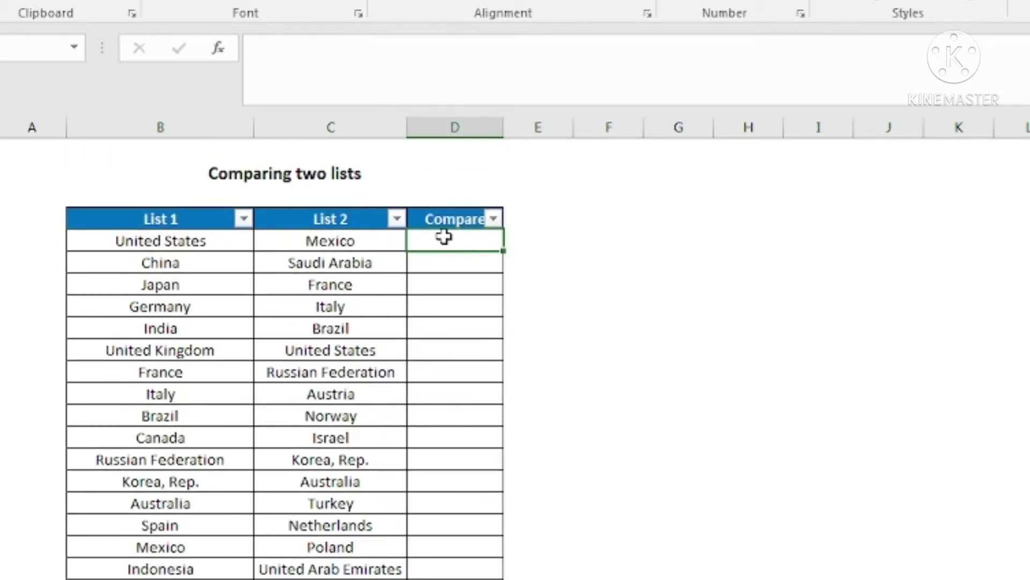
text(=)
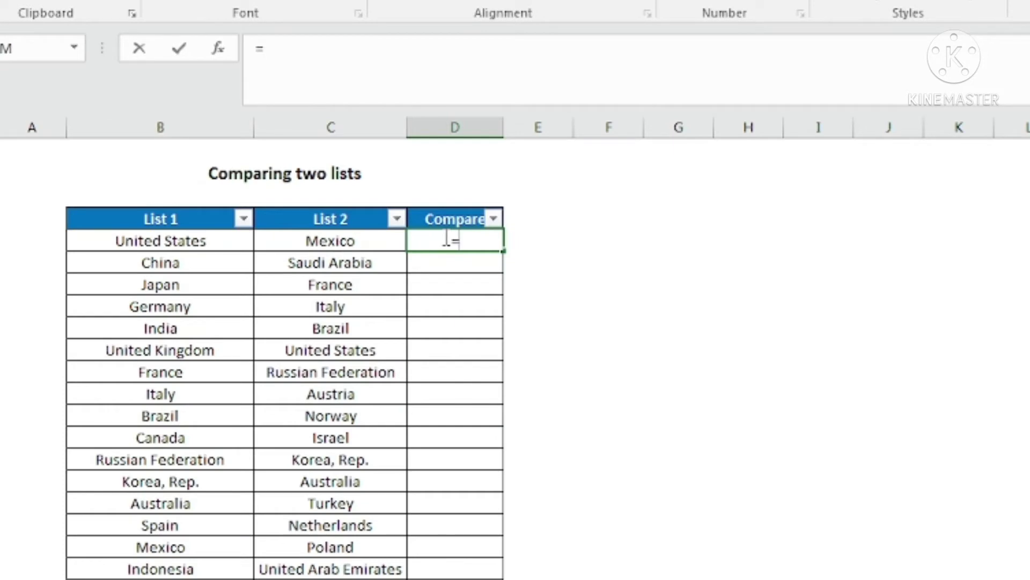
text(vlook)
key(Tab)
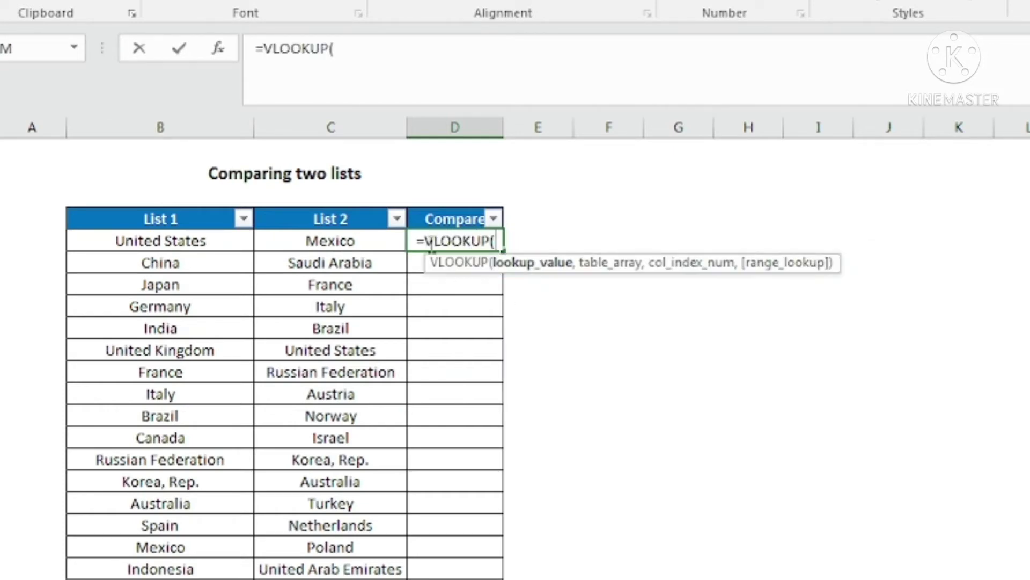
click(166, 242)
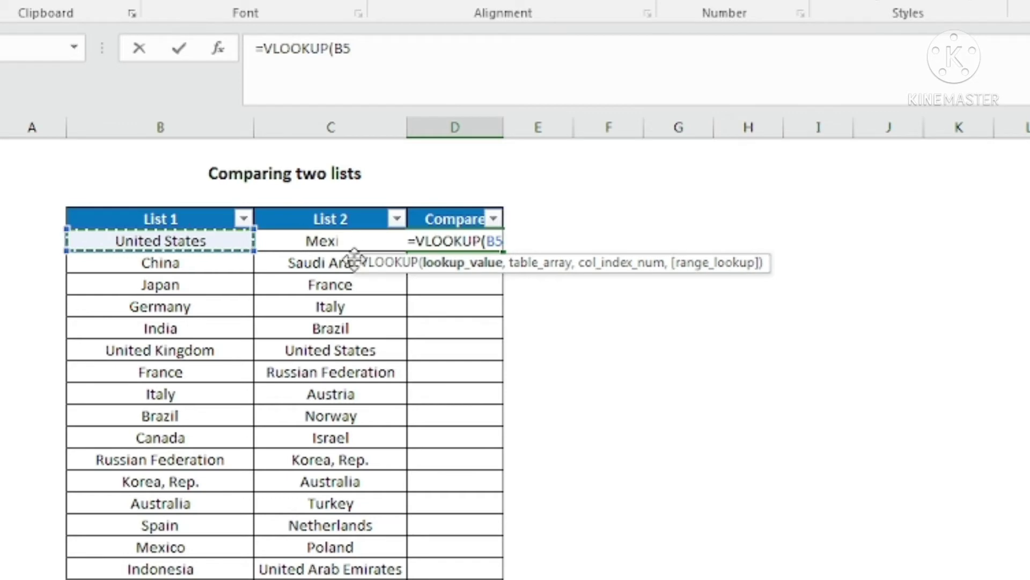
text(,)
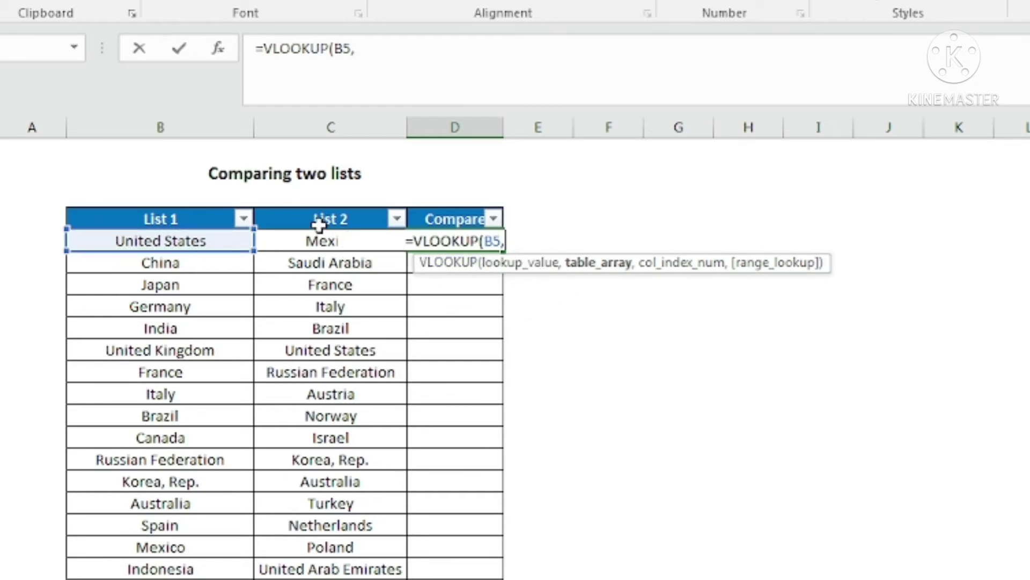
drag(322, 214, 322, 577)
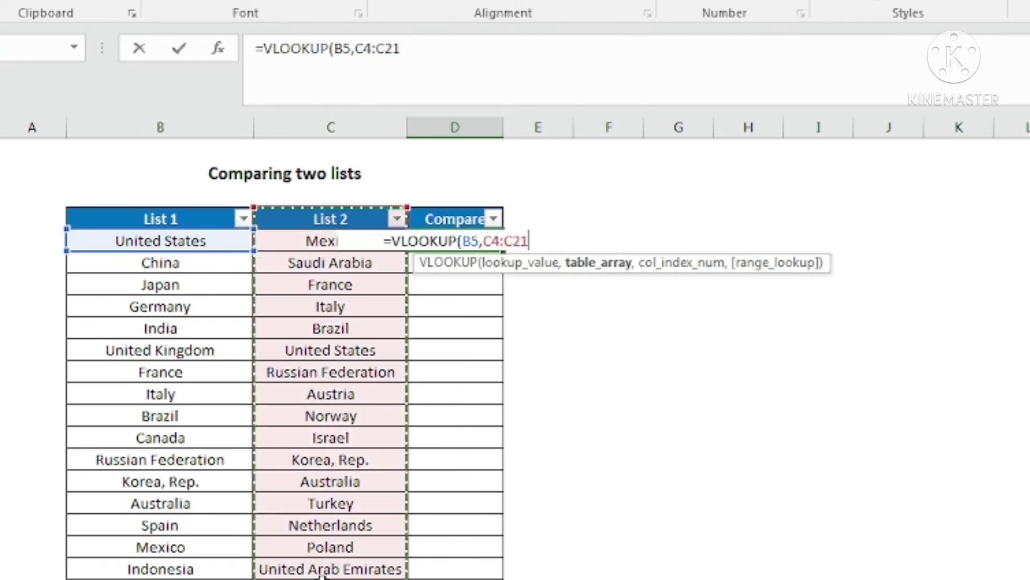
scroll(322, 576, down, 2)
scroll(322, 575, up, 2)
key(F4)
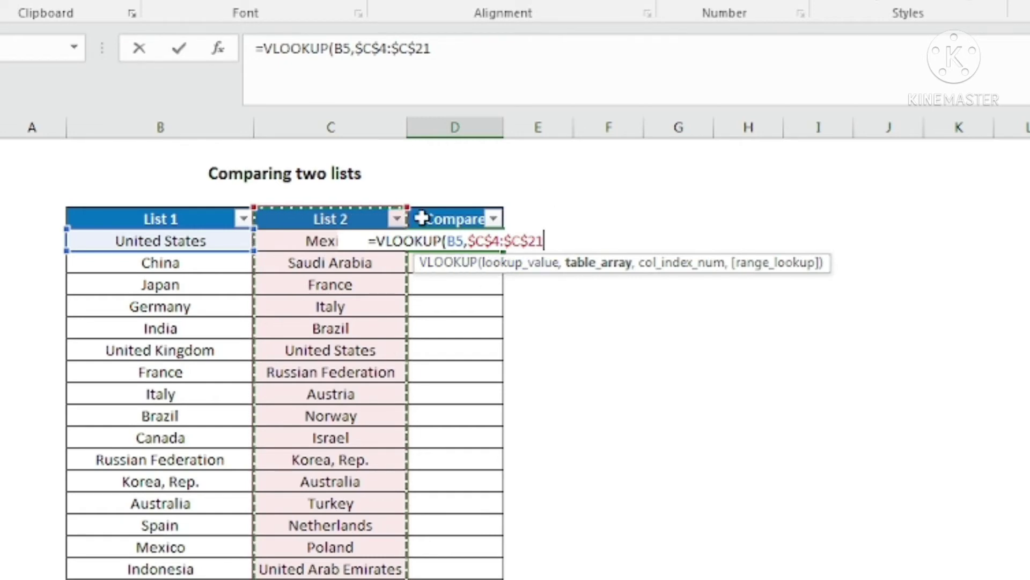
text(,)
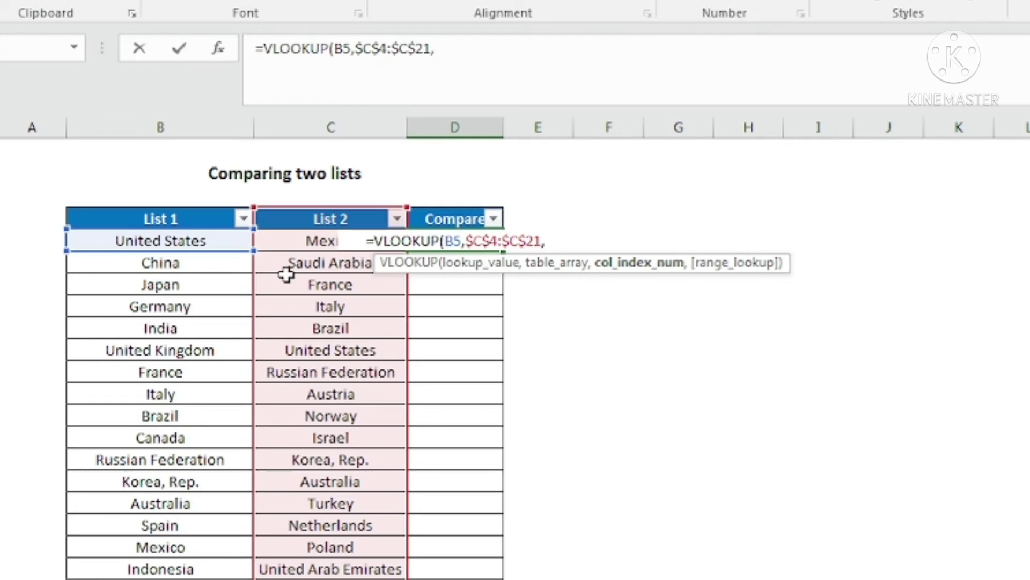
text(1)
text(,)
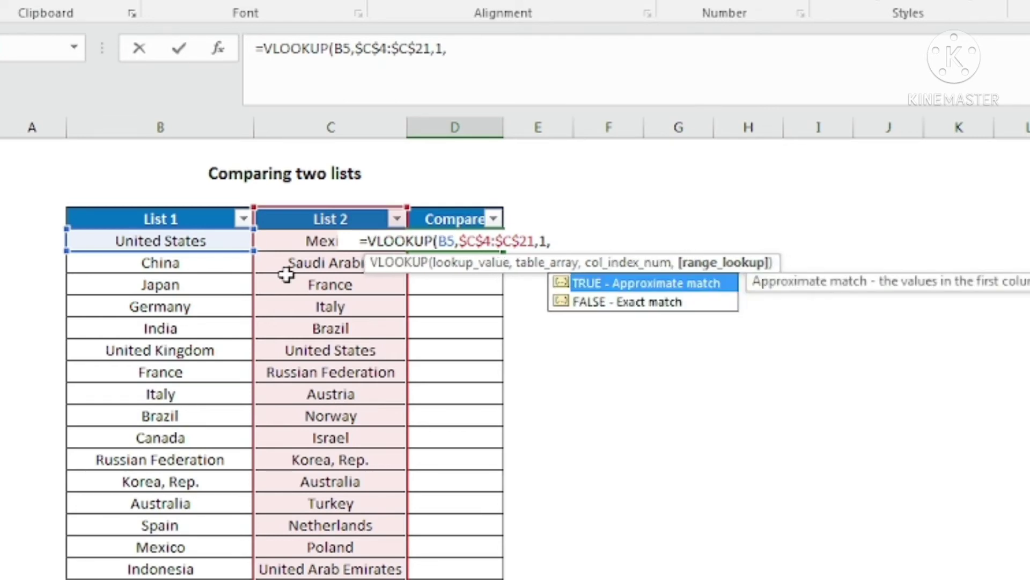
text(0))
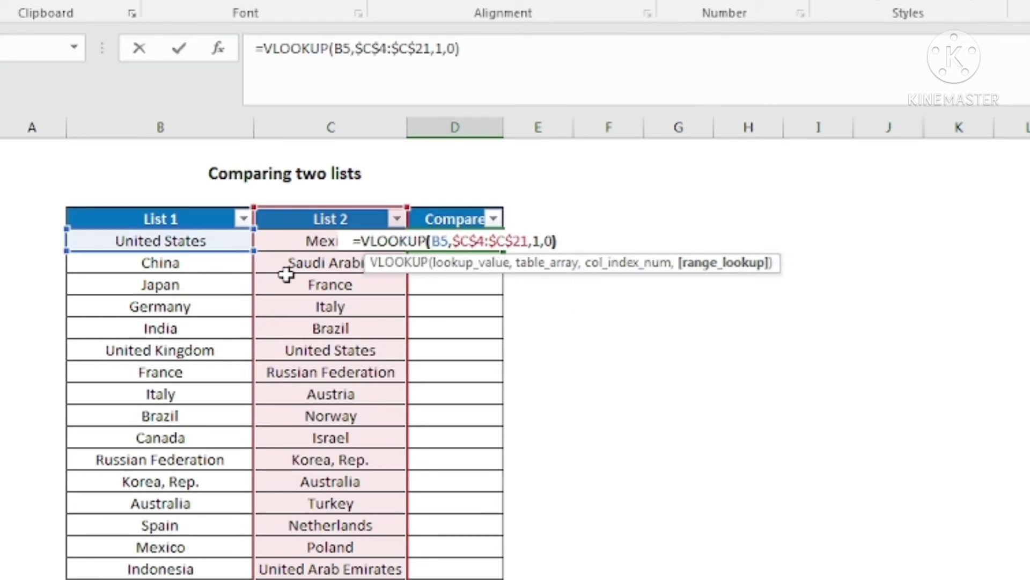
key(Return)
click(460, 240)
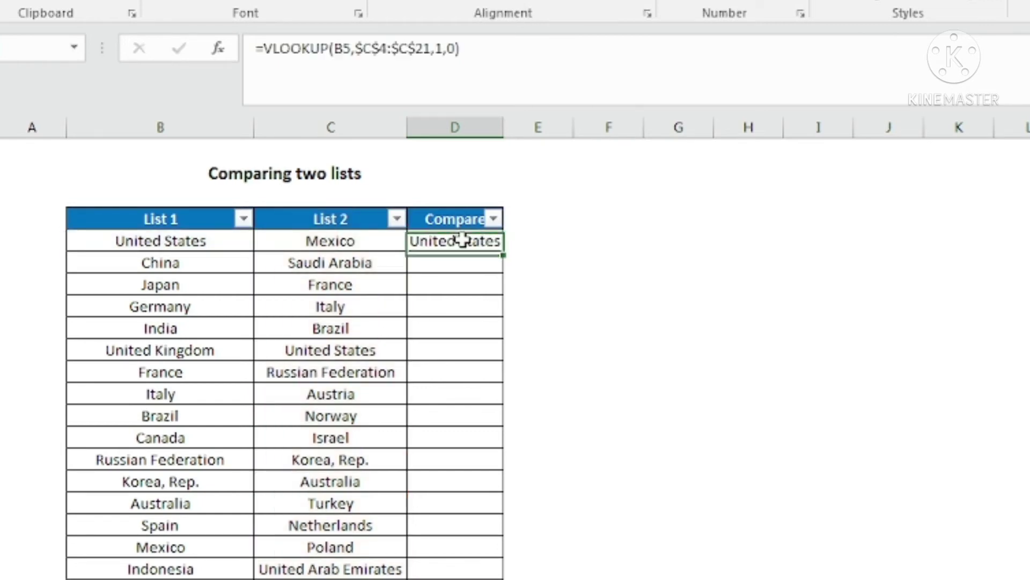
Fill the VLOOKUP down the Compare column and check List 1 countries against List 2
double_click(503, 250)
scroll(473, 410, down, 4)
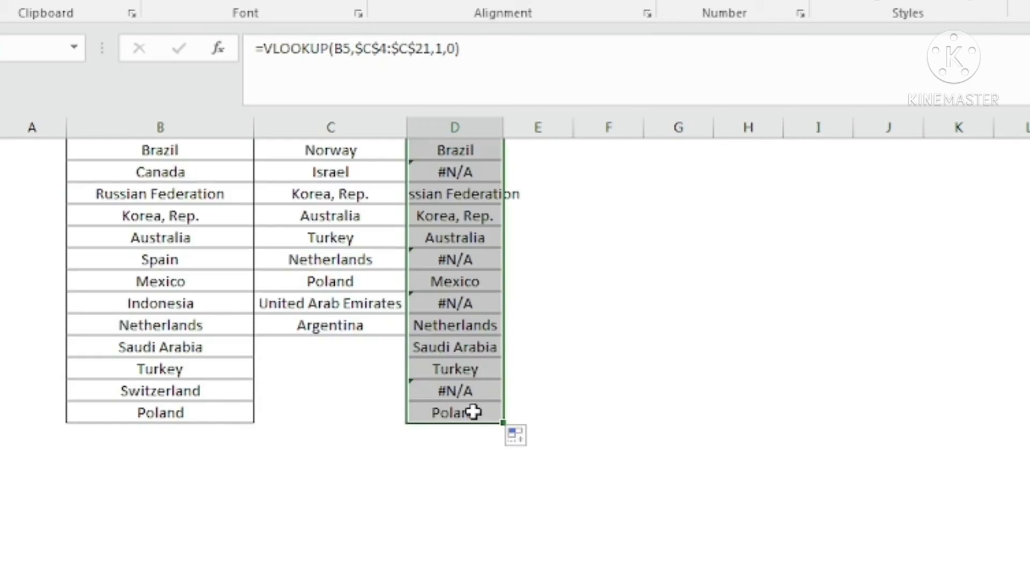
scroll(478, 371, up, 3)
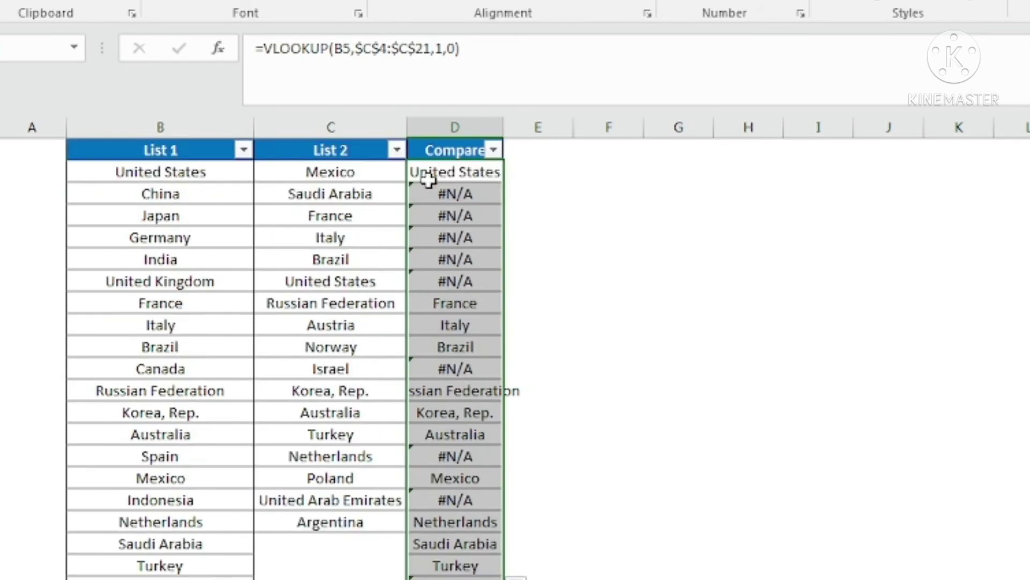
click(162, 173)
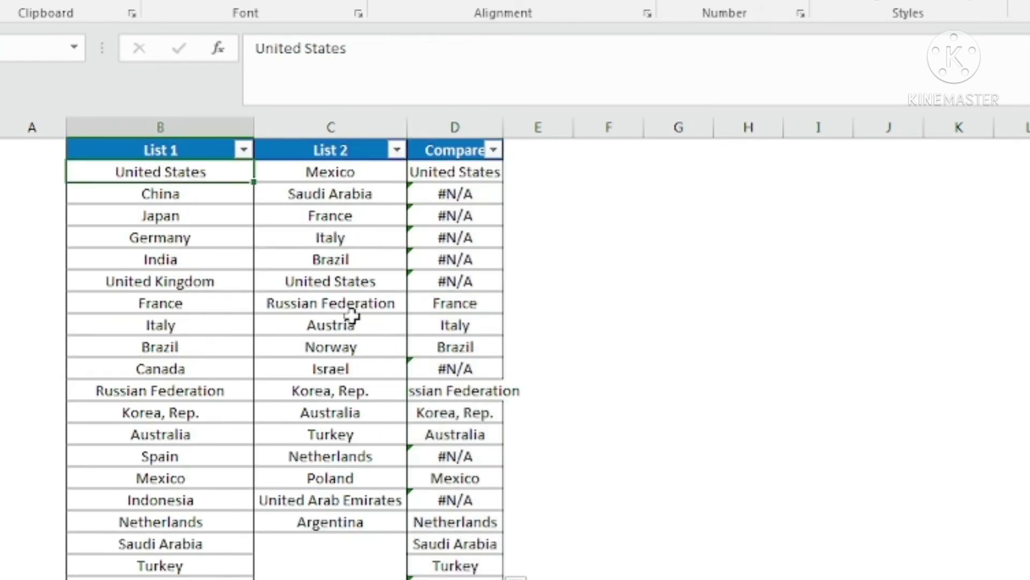
click(339, 286)
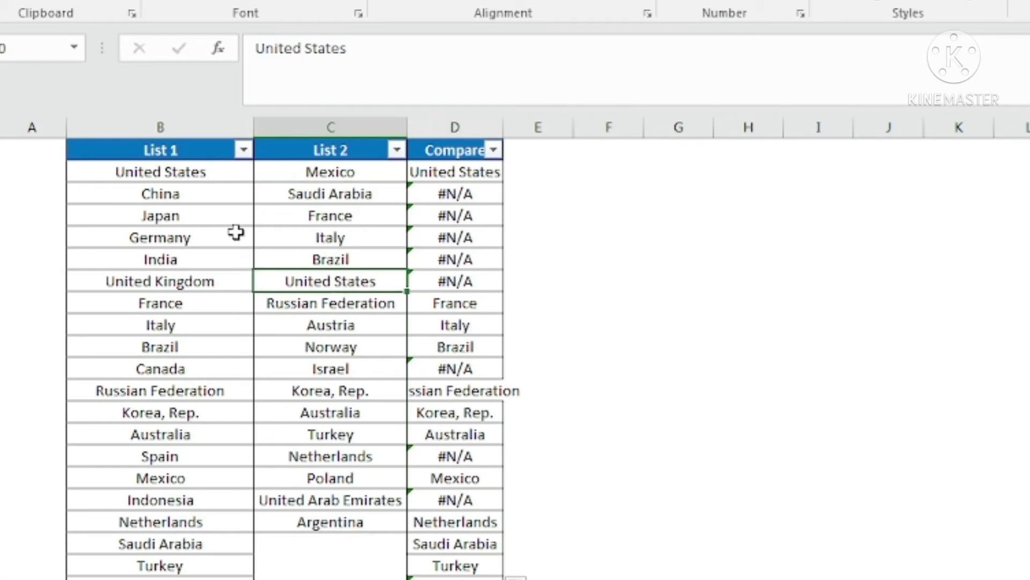
click(199, 198)
drag(332, 178, 338, 522)
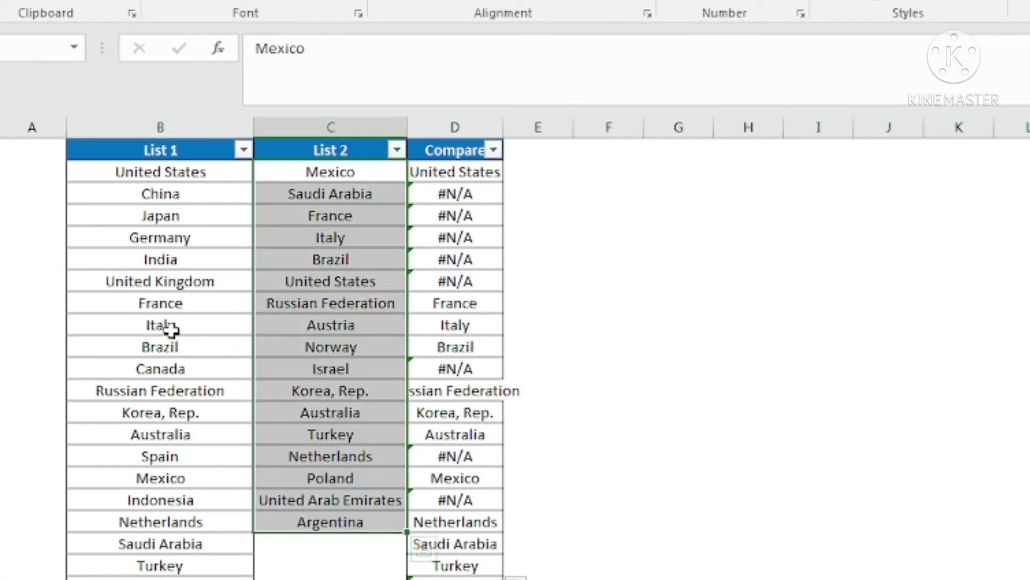
click(161, 303)
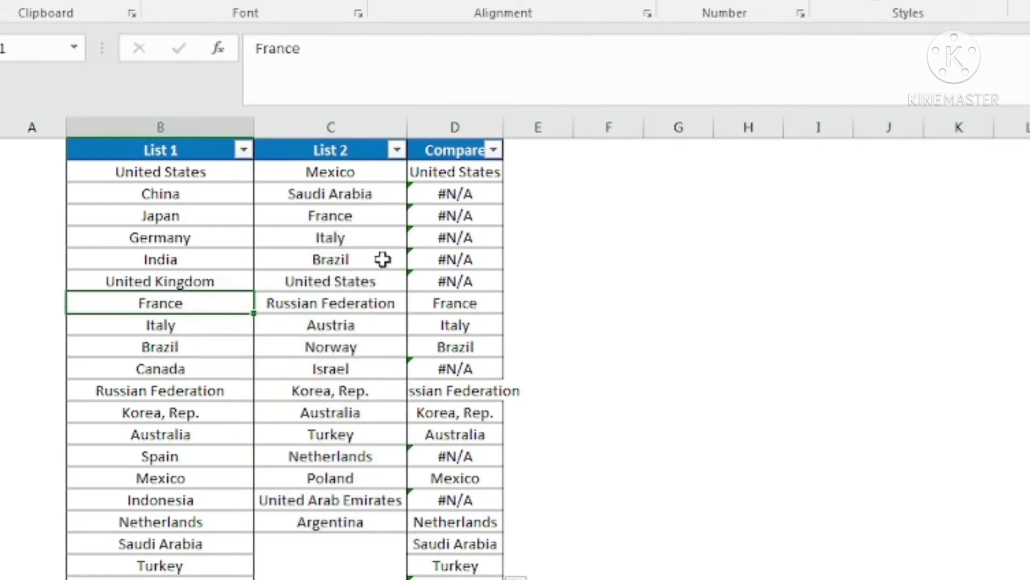
Check France in both lists and its Compare result, then open the Compare filter list
ctrl+click(339, 215)
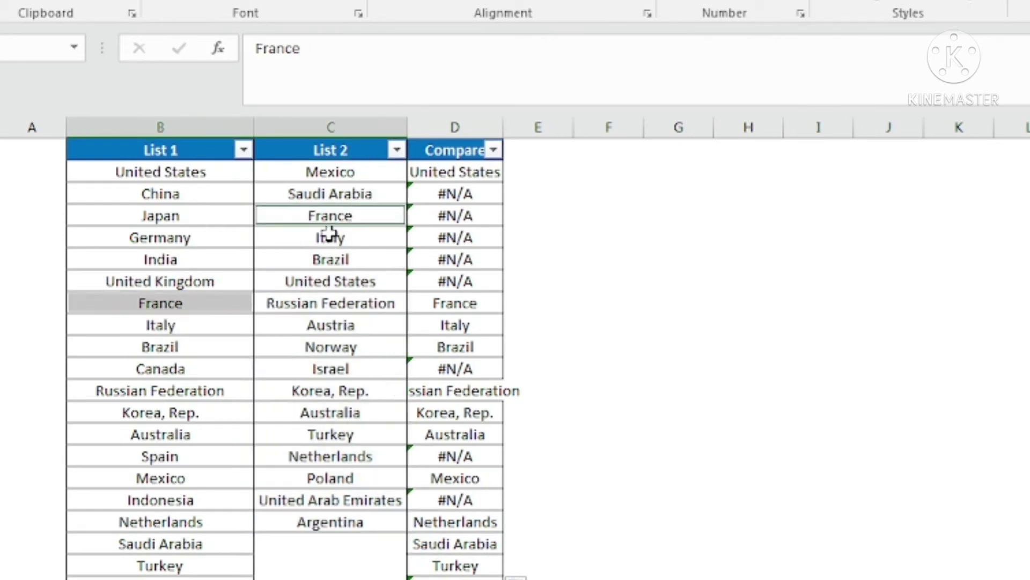
click(437, 173)
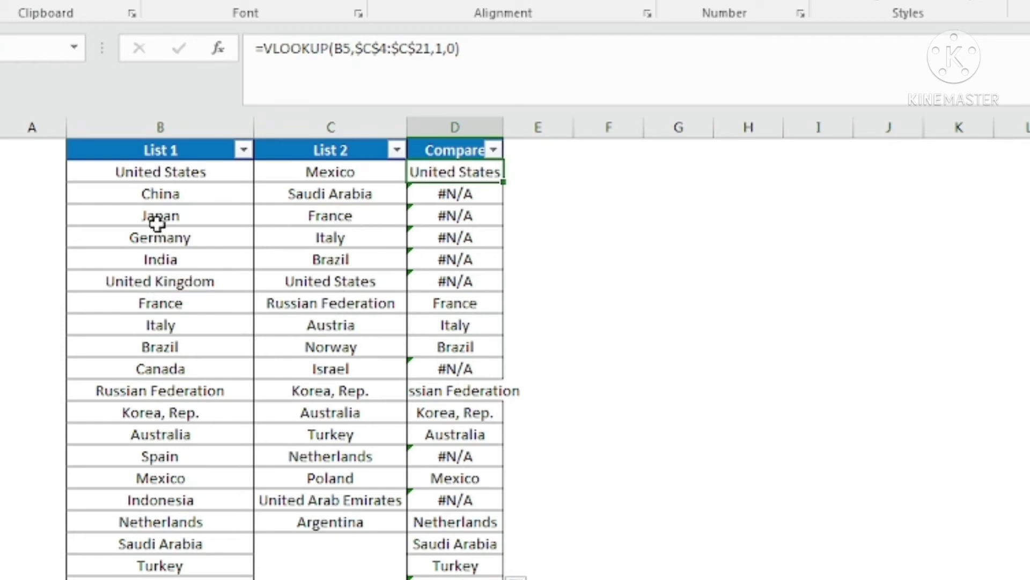
click(161, 310)
click(434, 307)
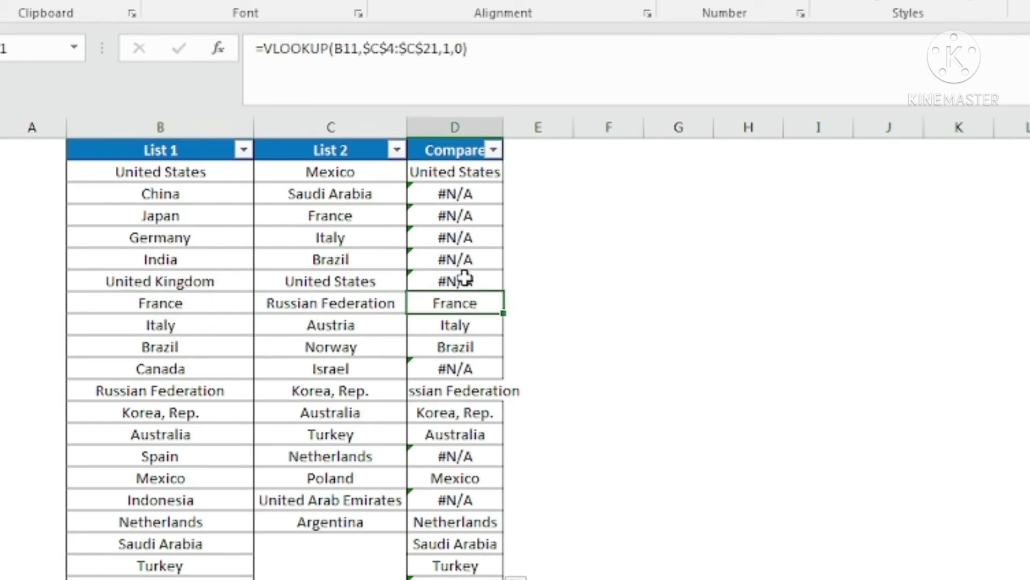
click(492, 150)
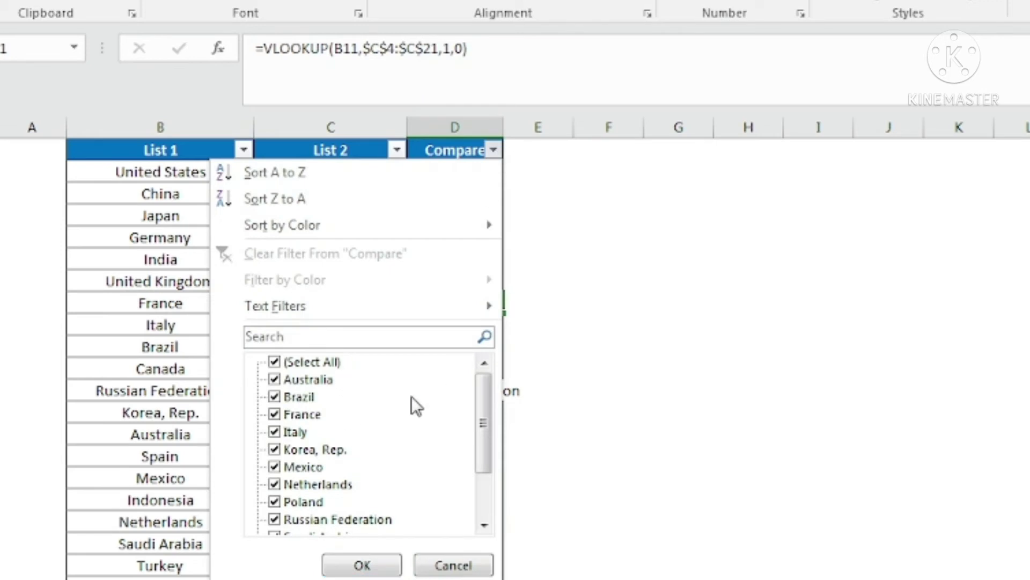
Filter the Compare column to show only #N/A rows
click(338, 362)
drag(482, 406, 483, 467)
click(297, 519)
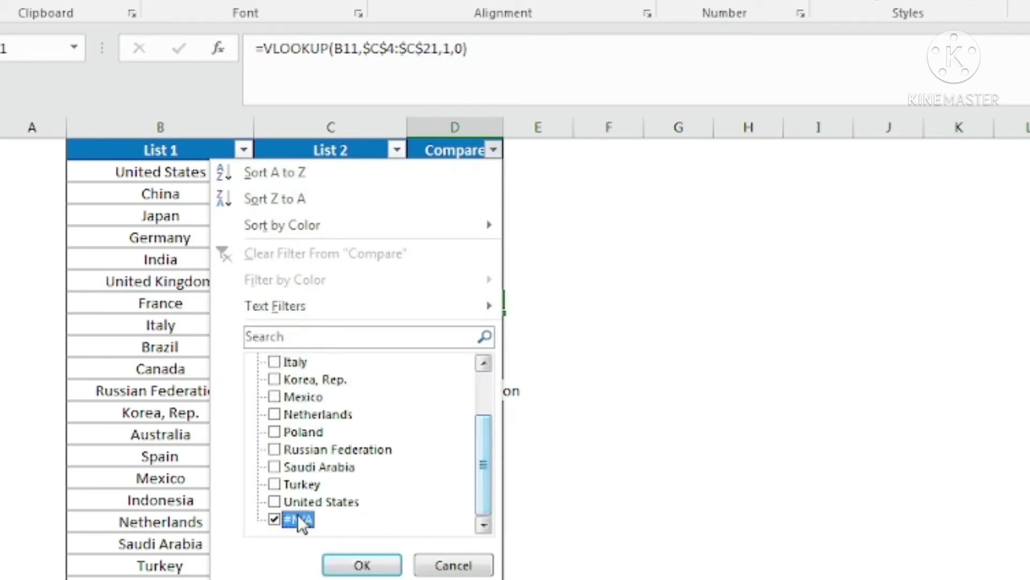
click(379, 569)
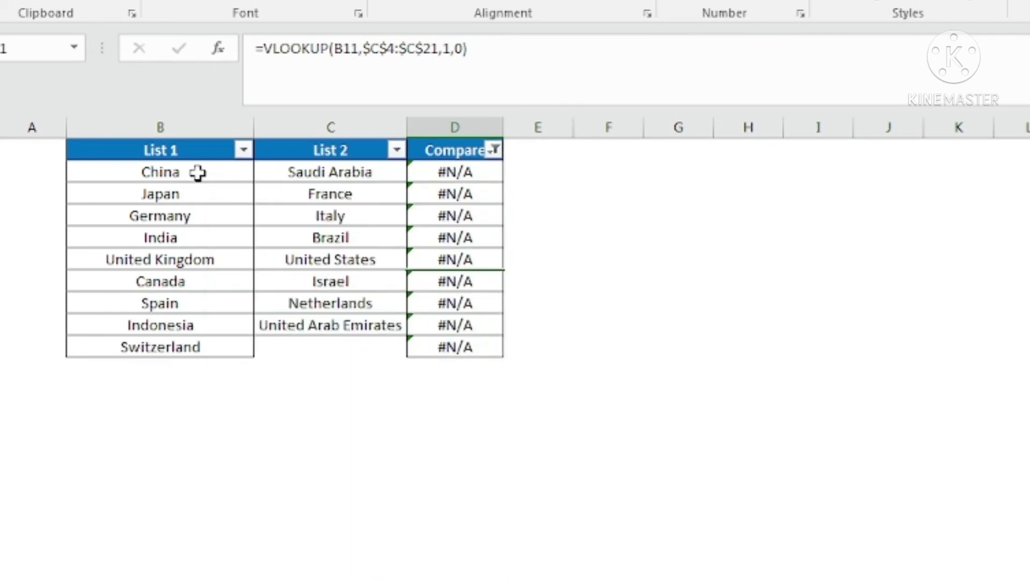
Select the unmatched List 1 countries down to Switzerland, then clear the Compare filter
drag(200, 172, 185, 347)
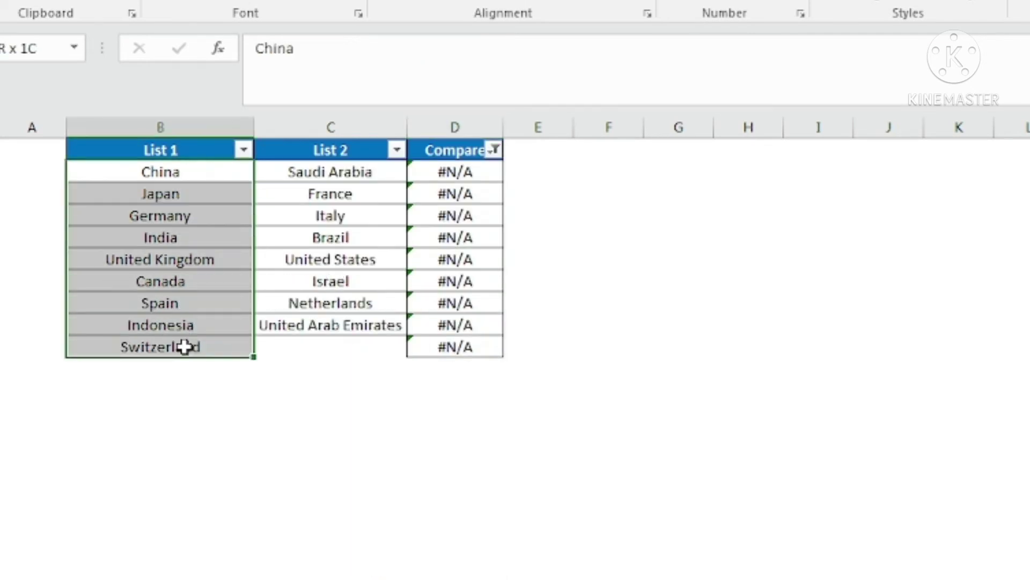
drag(184, 347, 185, 347)
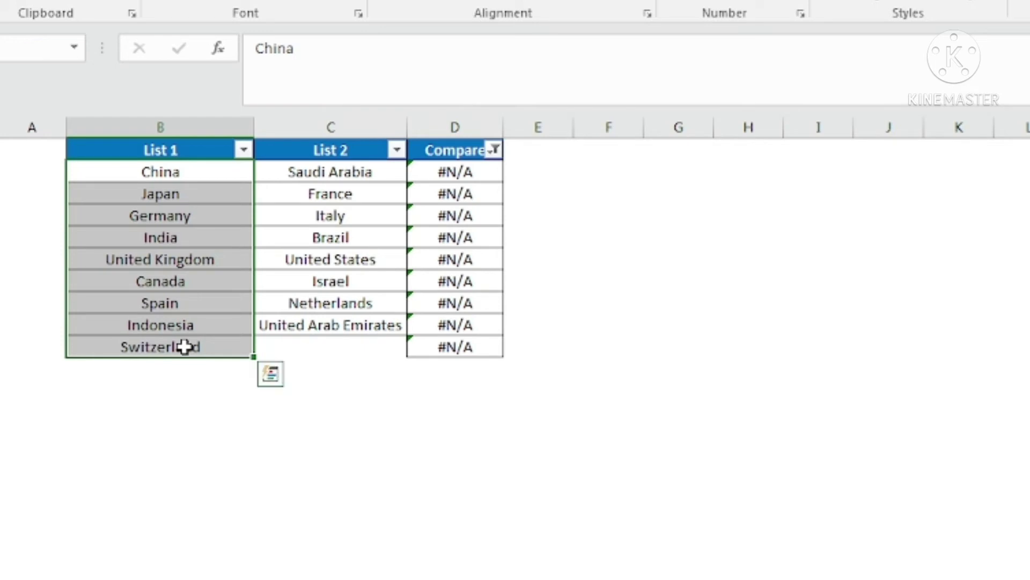
click(443, 146)
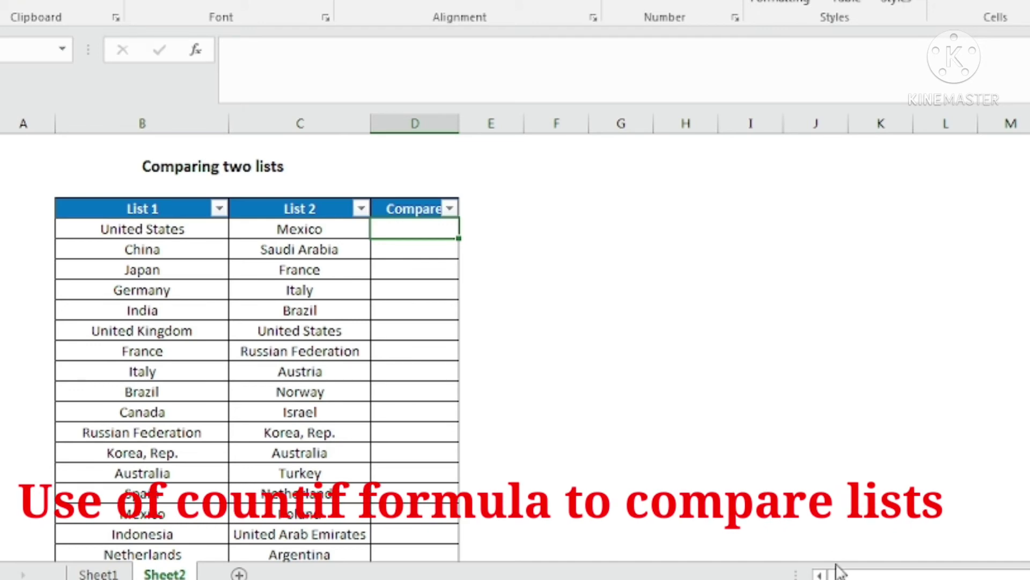
Point out Mexico in List 2 against the List 1 countries
click(320, 229)
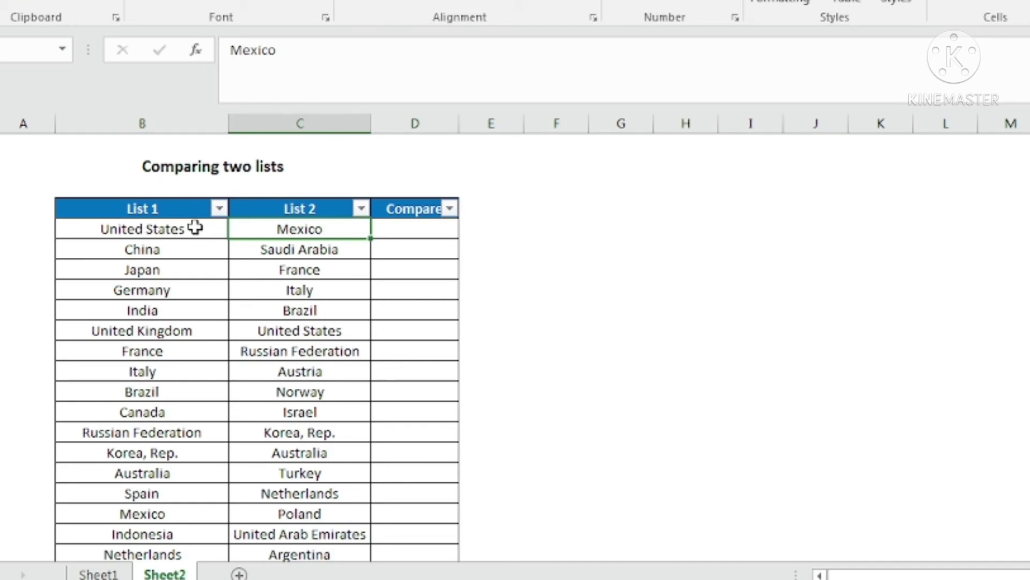
drag(195, 228, 195, 427)
click(322, 225)
Start a COUNTIF in the first Compare cell with List 1 range B5:B25
click(410, 231)
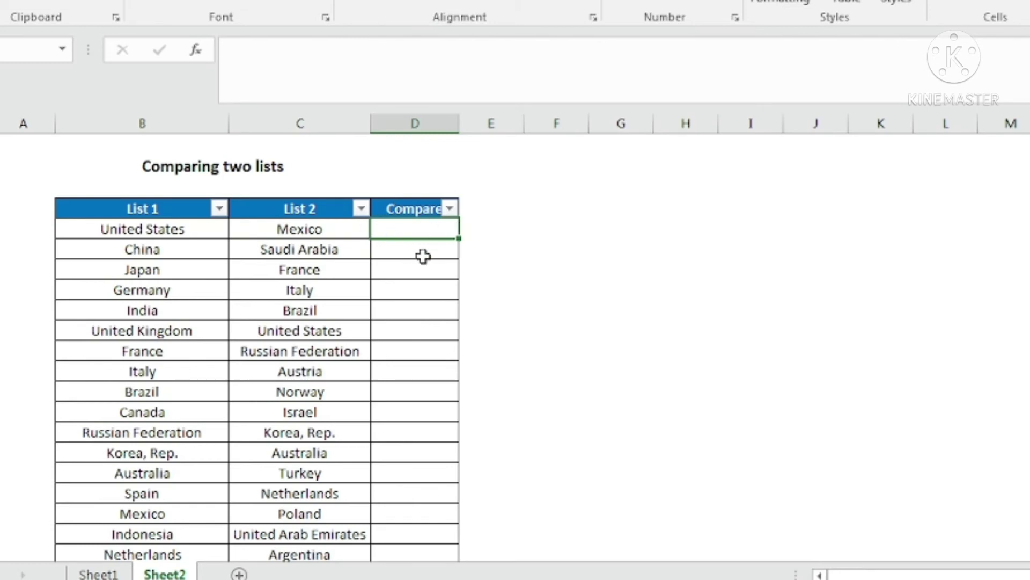
text(=count)
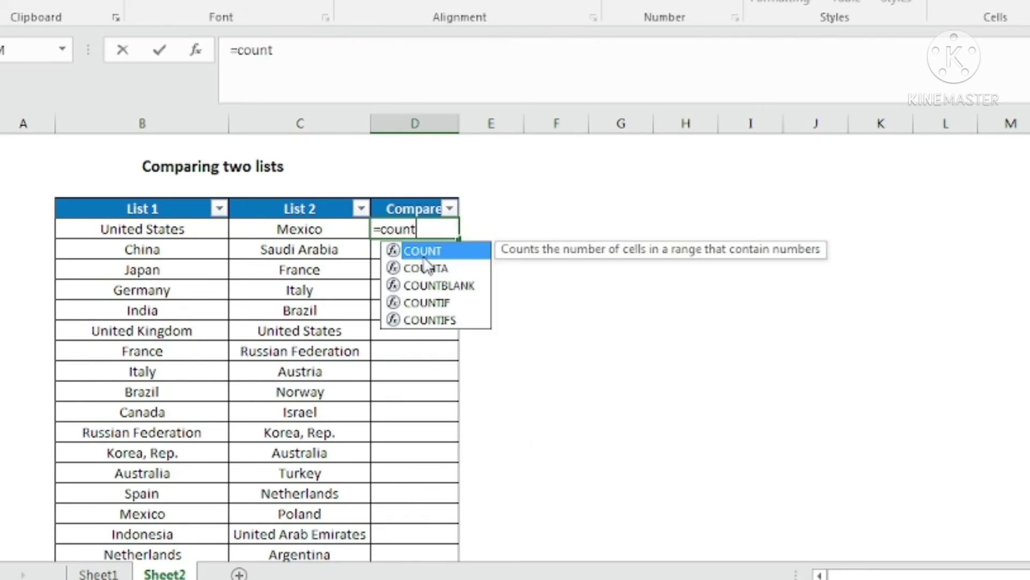
text(if)
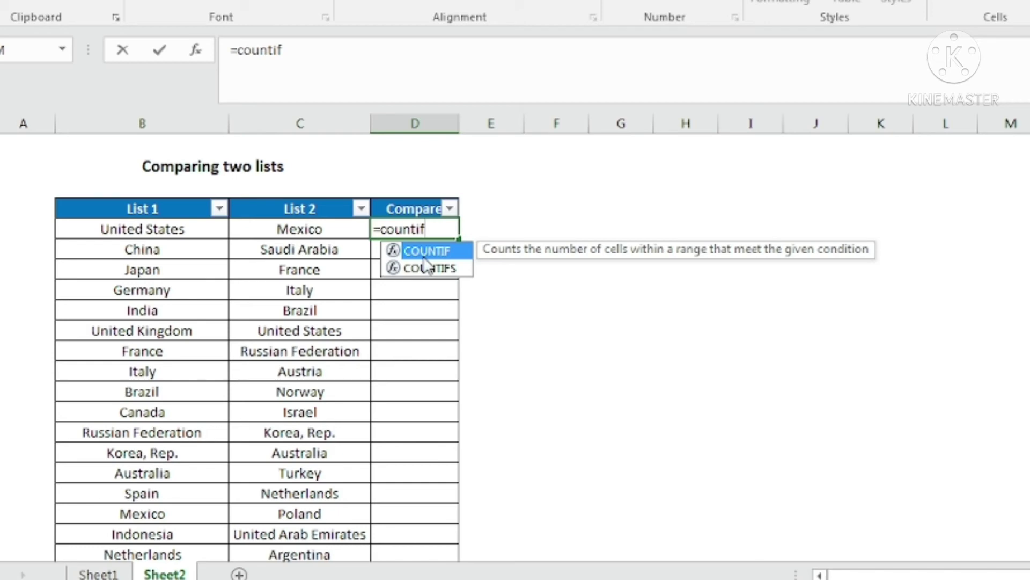
double_click(421, 251)
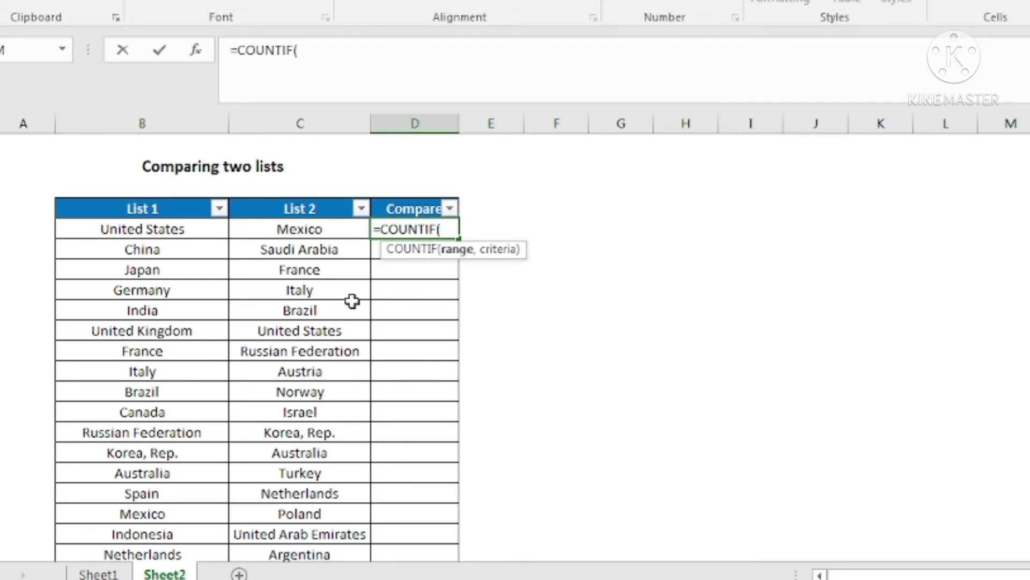
click(181, 230)
scroll(181, 245, down, 1)
scroll(180, 244, down, 2)
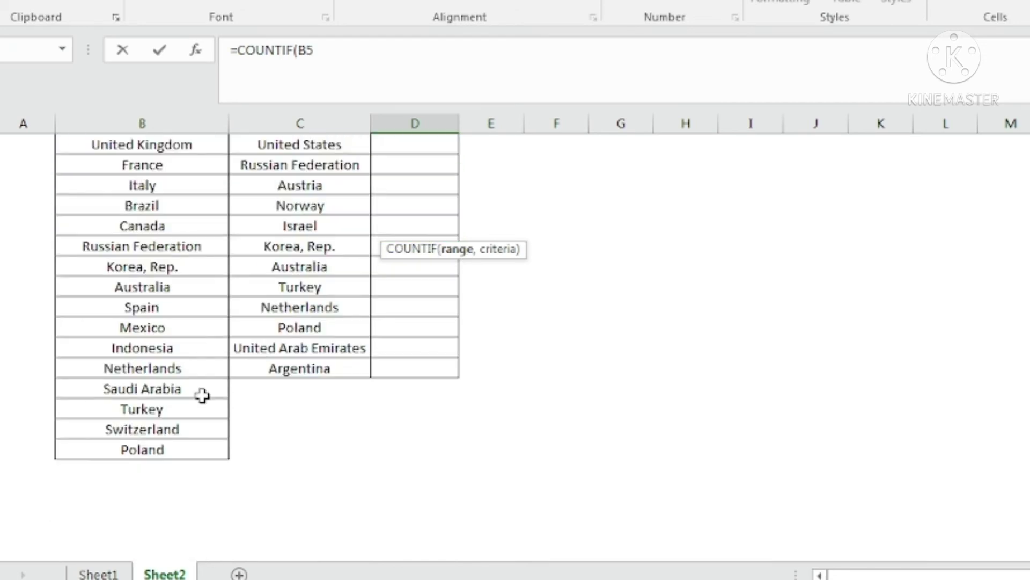
shift+click(195, 446)
Complete =COUNTIF($B$5:$B$25,C5) with an absolute range, returning 1 for Mexico
scroll(225, 392, up, 3)
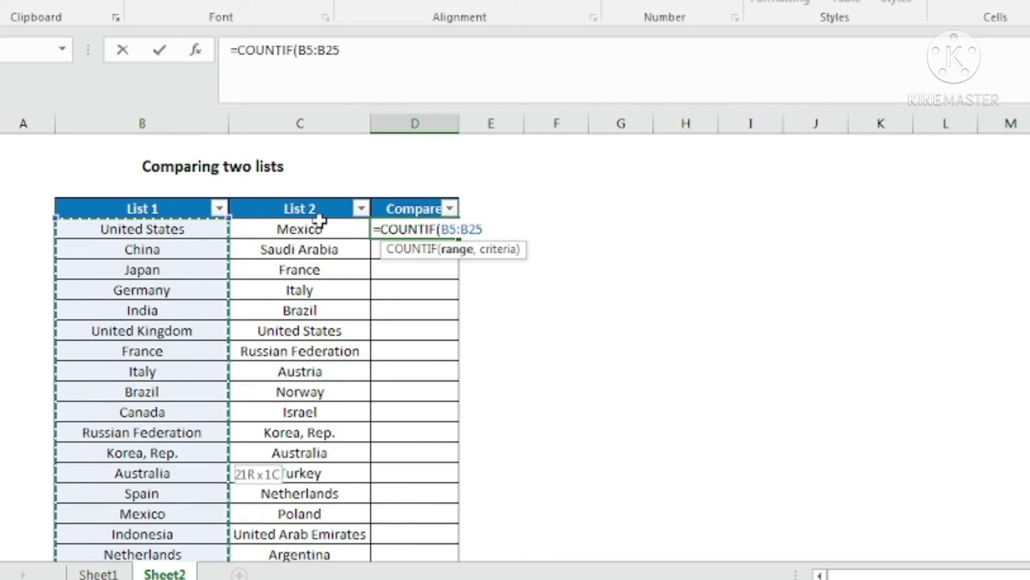
scroll(159, 238, down, 1)
scroll(159, 238, up, 1)
key(F4)
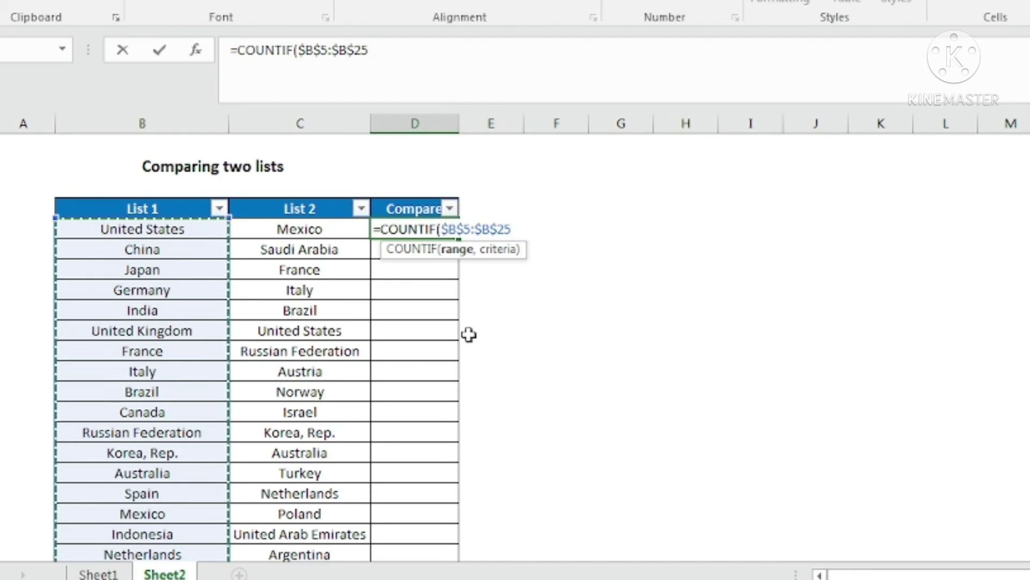
text(,)
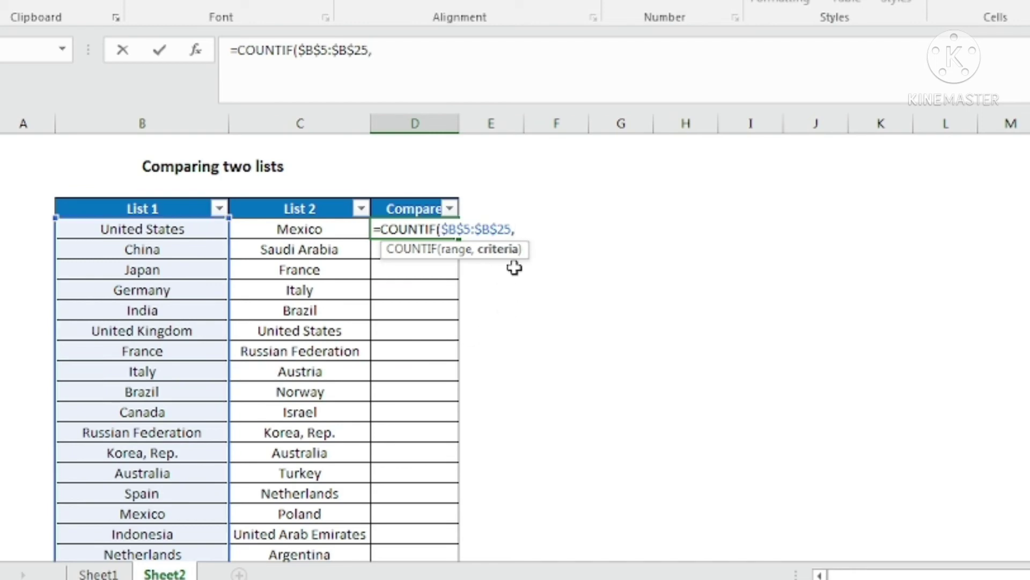
click(301, 229)
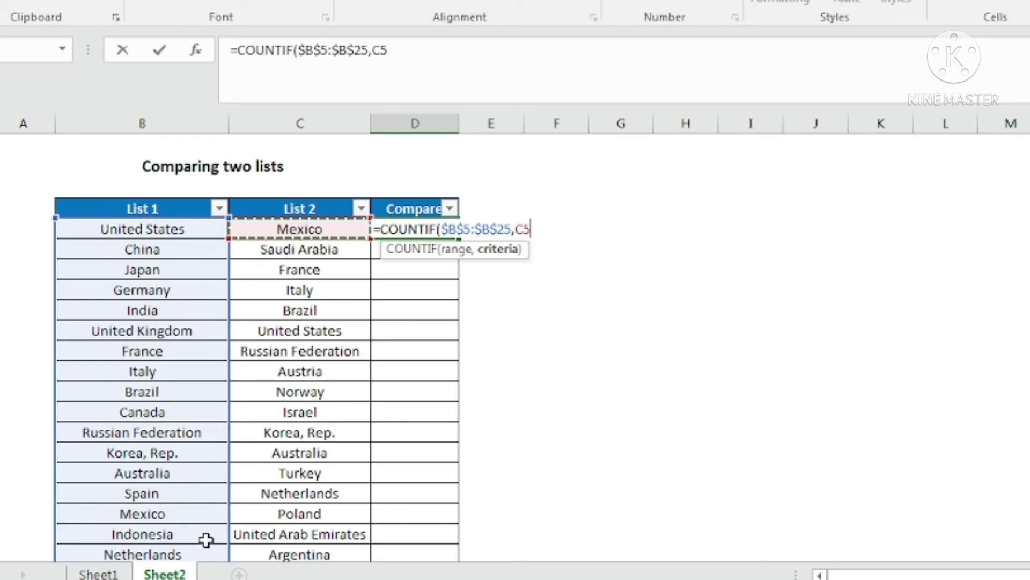
text())
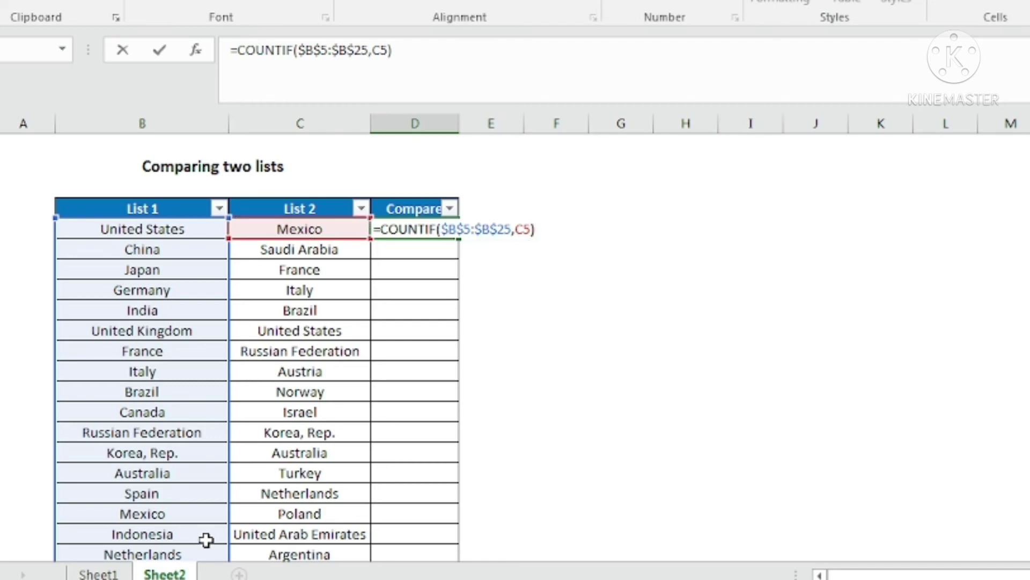
key(Return)
click(408, 230)
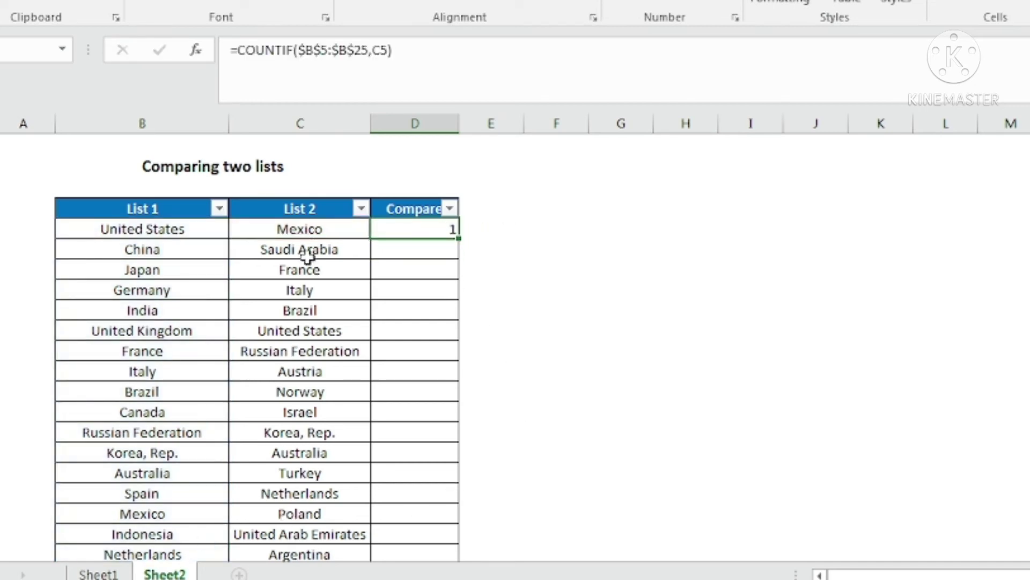
Trace Mexico from List 2 to its match in List 1
click(303, 229)
click(152, 232)
click(143, 368)
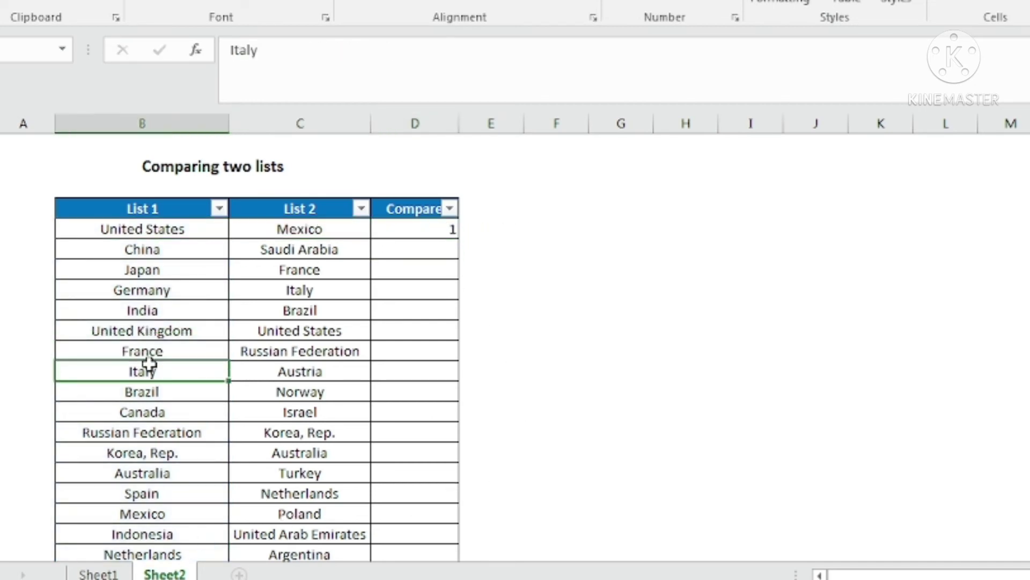
key(Down)
key(Down)
key(Down)
key(Down)
key(Down)
key(Down)
click(296, 231)
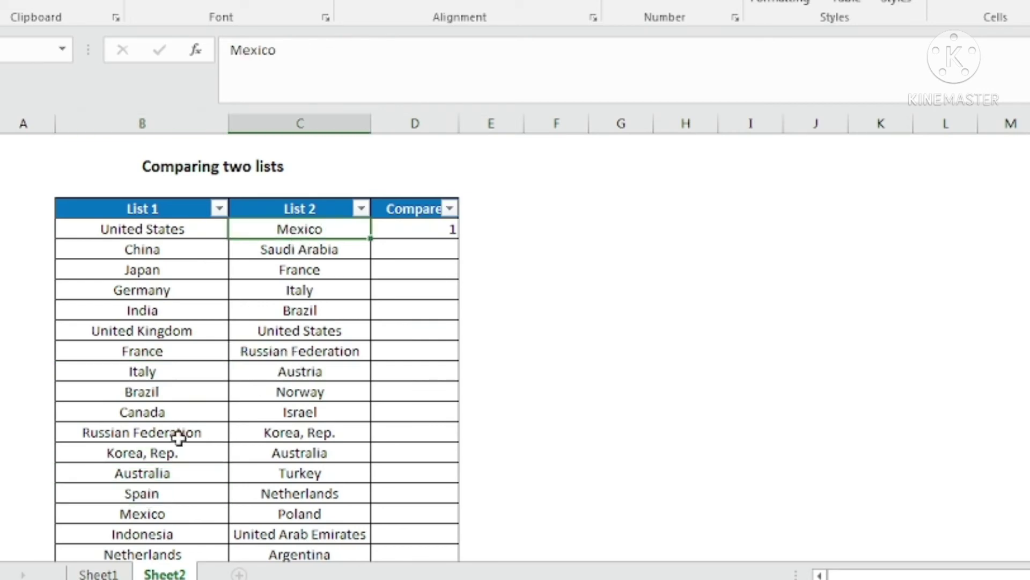
click(156, 513)
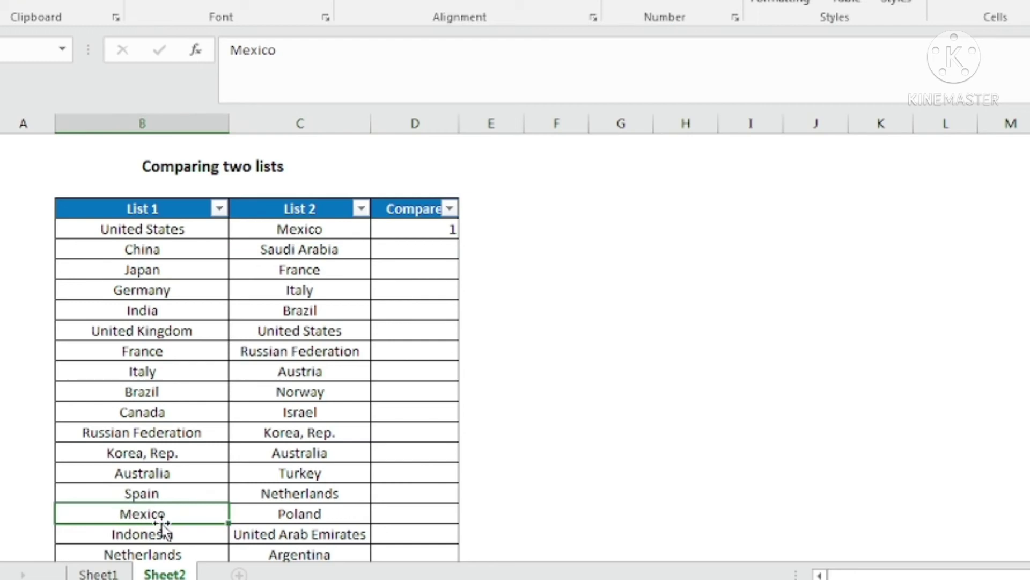
Fill the COUNTIF down the Compare column and review the 1 and 0 results
click(435, 228)
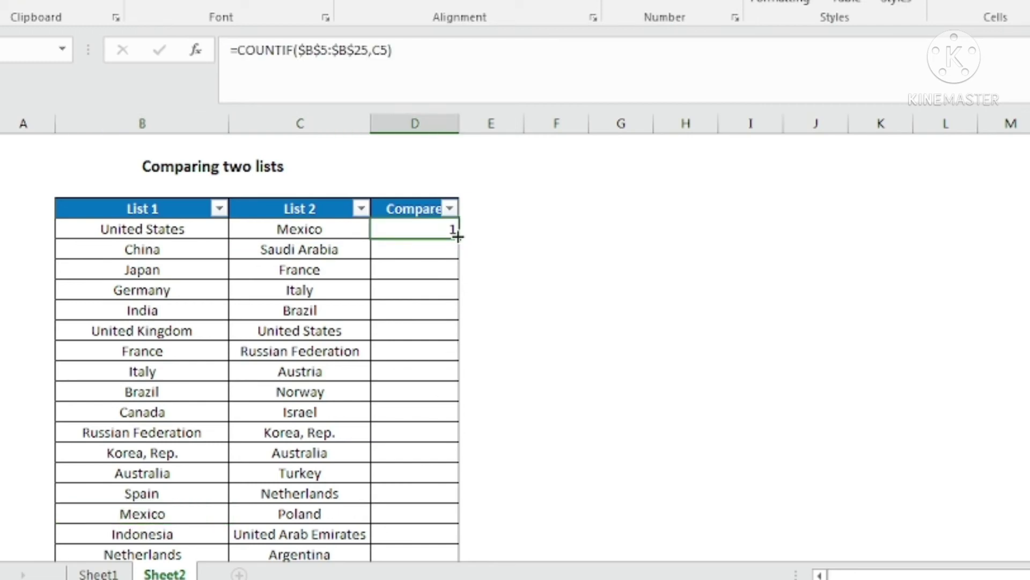
drag(458, 237, 444, 501)
scroll(437, 501, up, 1)
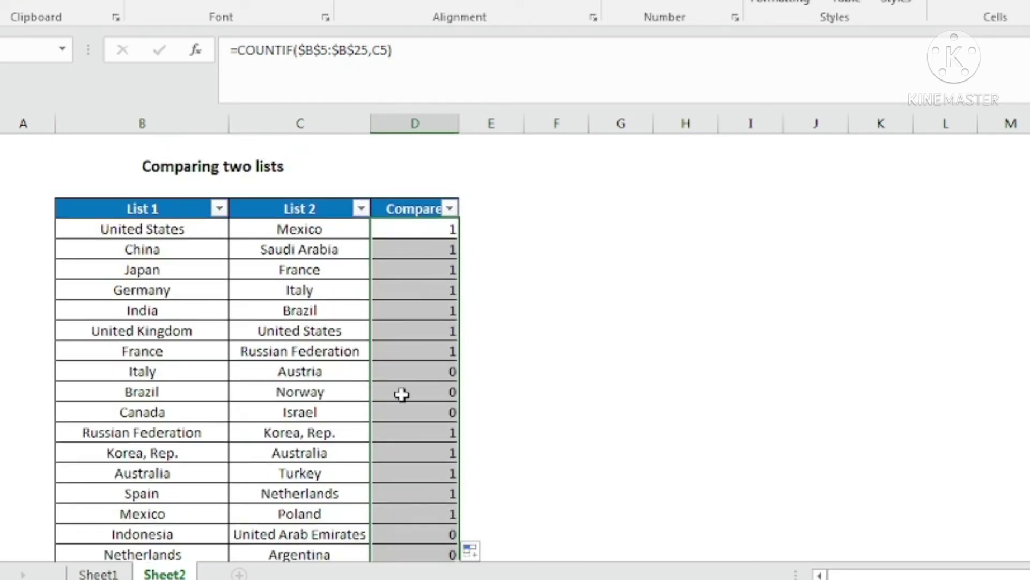
drag(424, 230, 411, 351)
drag(333, 229, 313, 347)
click(175, 230)
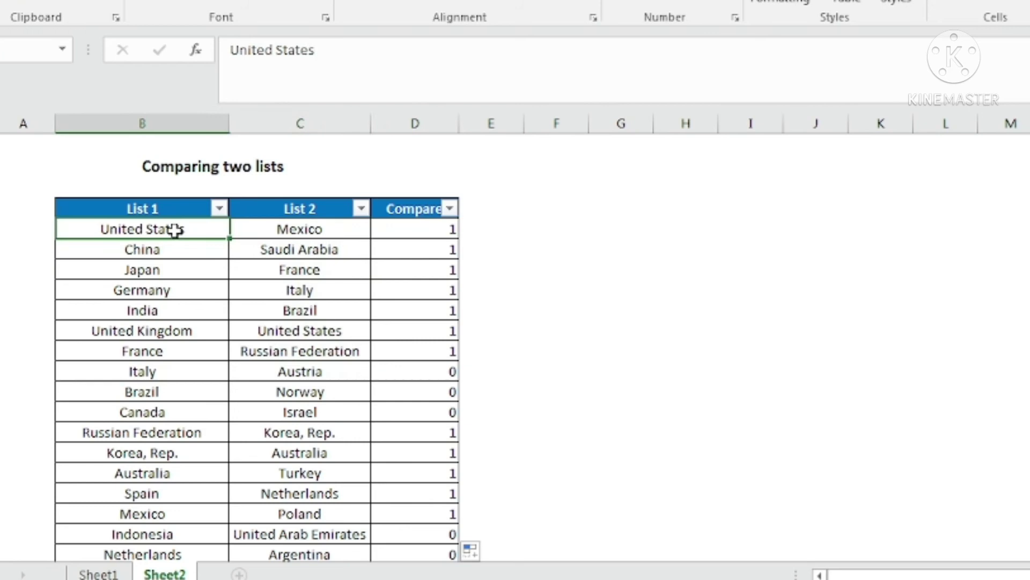
click(440, 394)
click(436, 412)
Note Austria in List 2, then untick all values in the Compare filter
scroll(427, 483, down, 1)
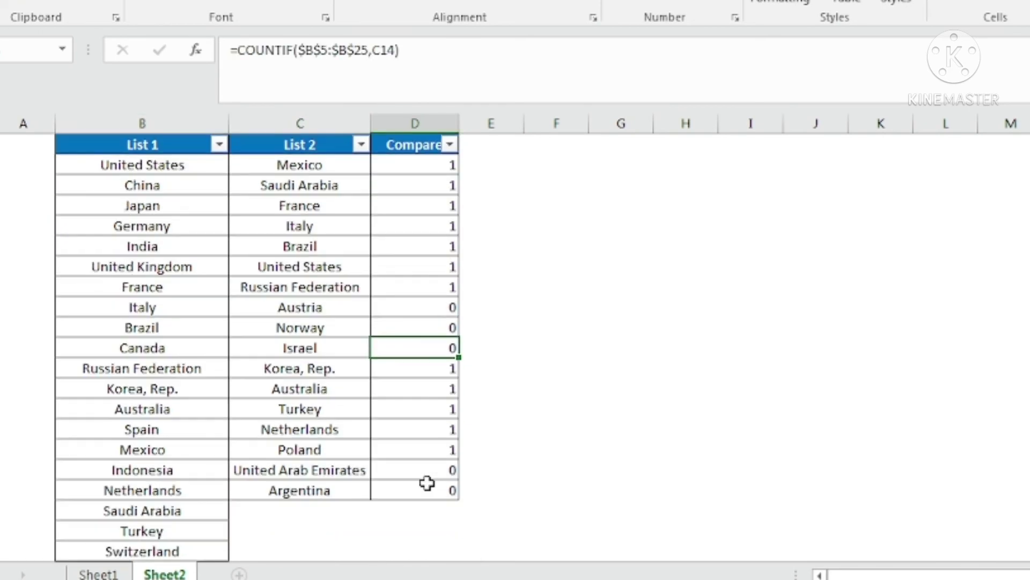
click(334, 309)
scroll(263, 462, up, 1)
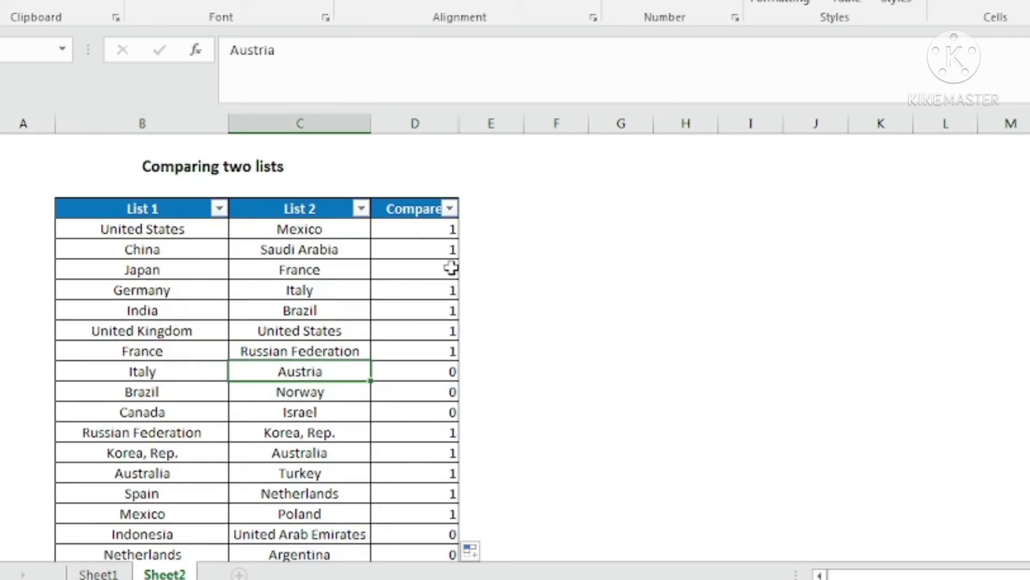
click(450, 208)
click(256, 386)
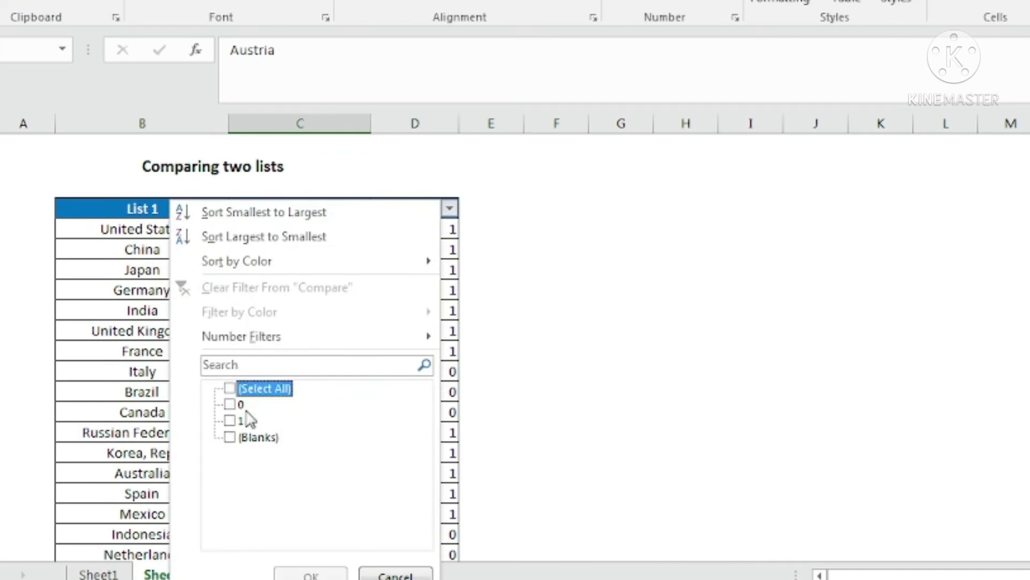
Filter Compare to 0 and select the five unmatched List 2 countries
click(239, 404)
click(311, 573)
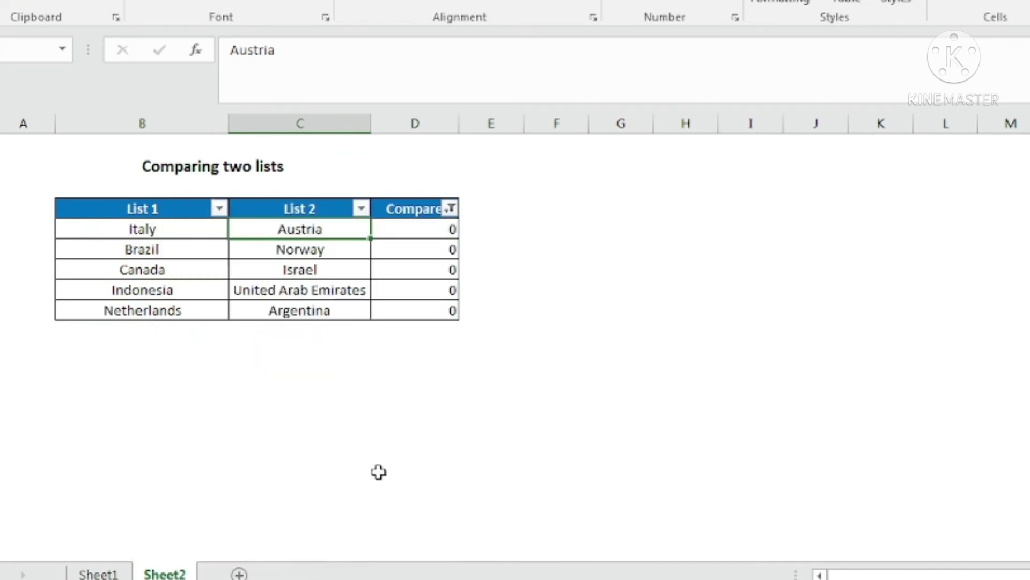
click(314, 269)
click(312, 329)
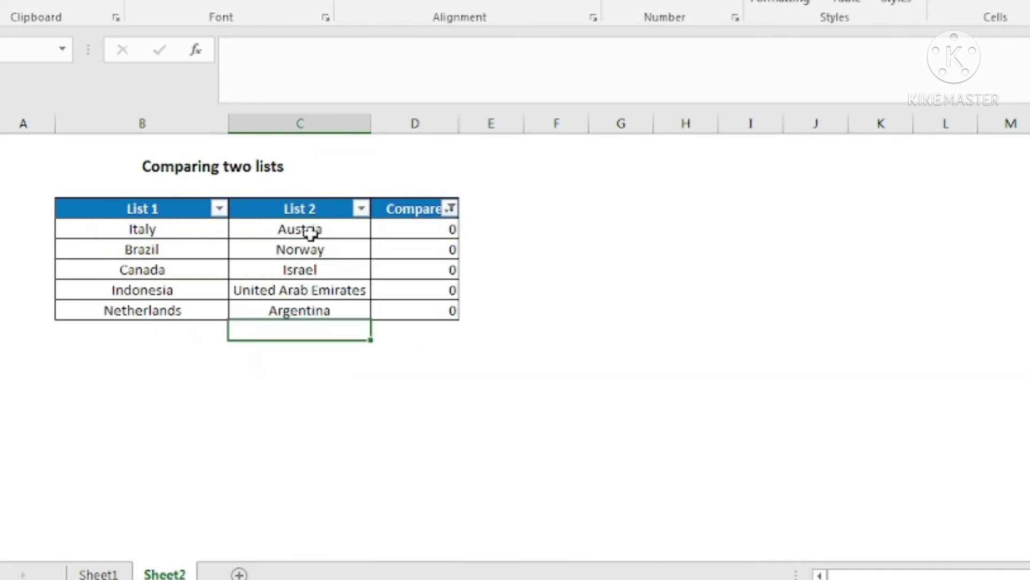
drag(306, 231, 311, 305)
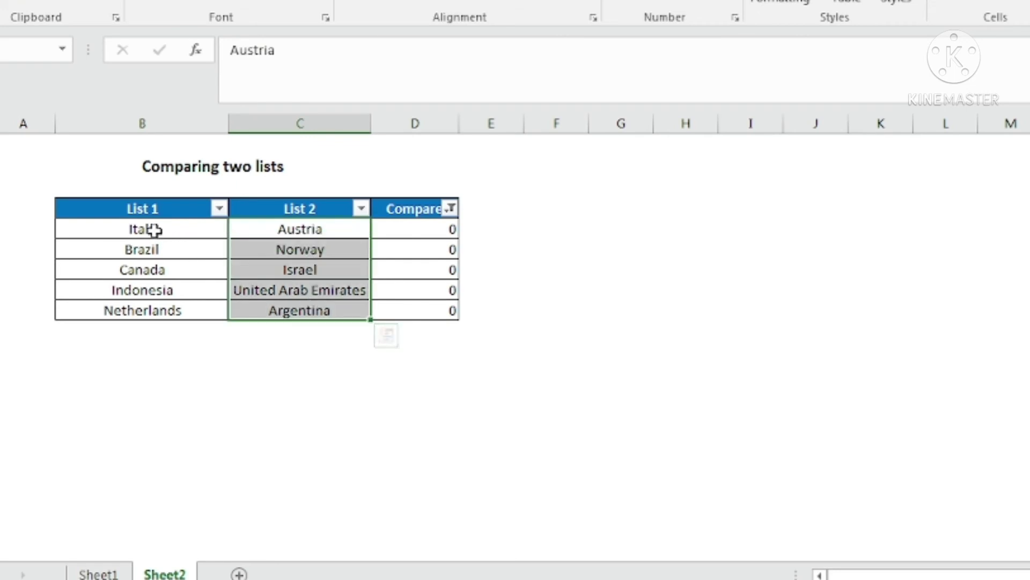
click(169, 303)
Clear the filter from the Compare column so all rows show
click(396, 211)
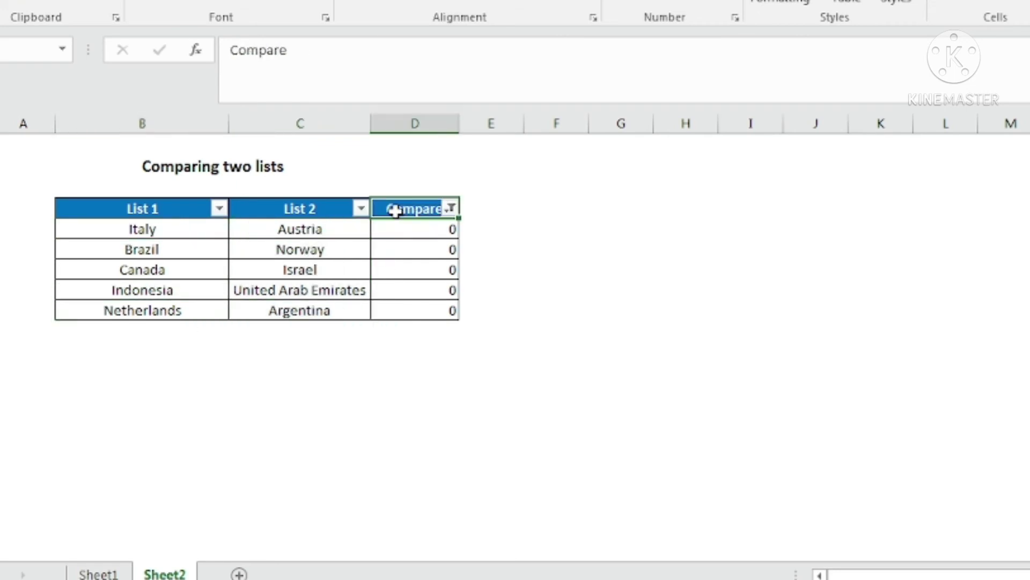
click(450, 208)
click(458, 274)
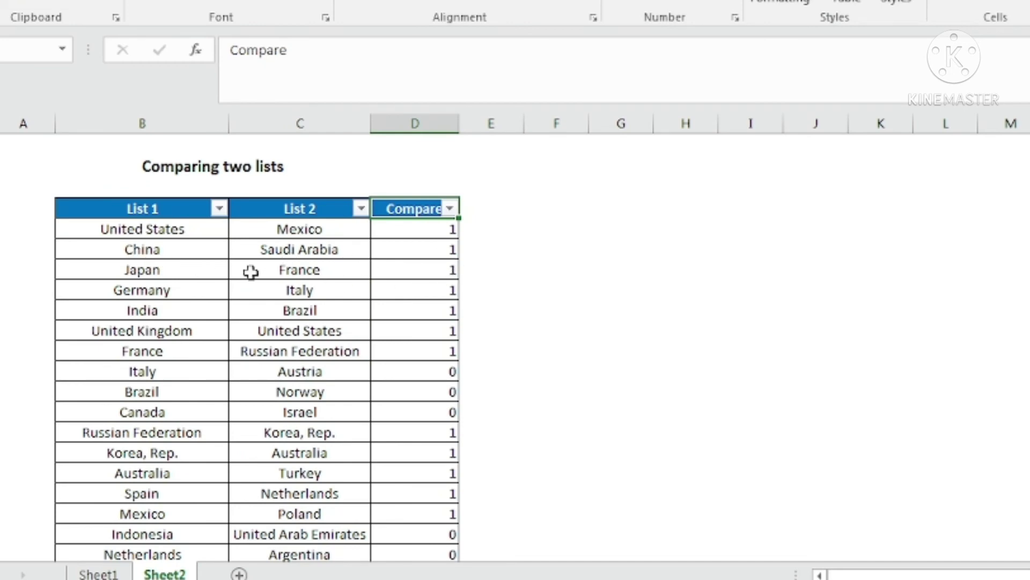
Edit D5's Compare formula in the formula bar, restoring the VLOOKUP results
click(439, 226)
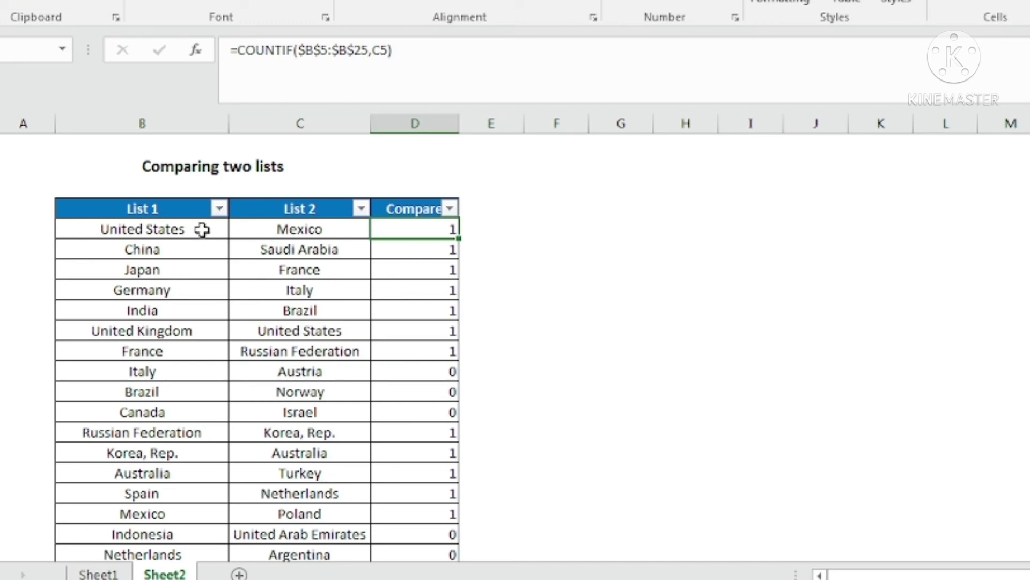
click(389, 49)
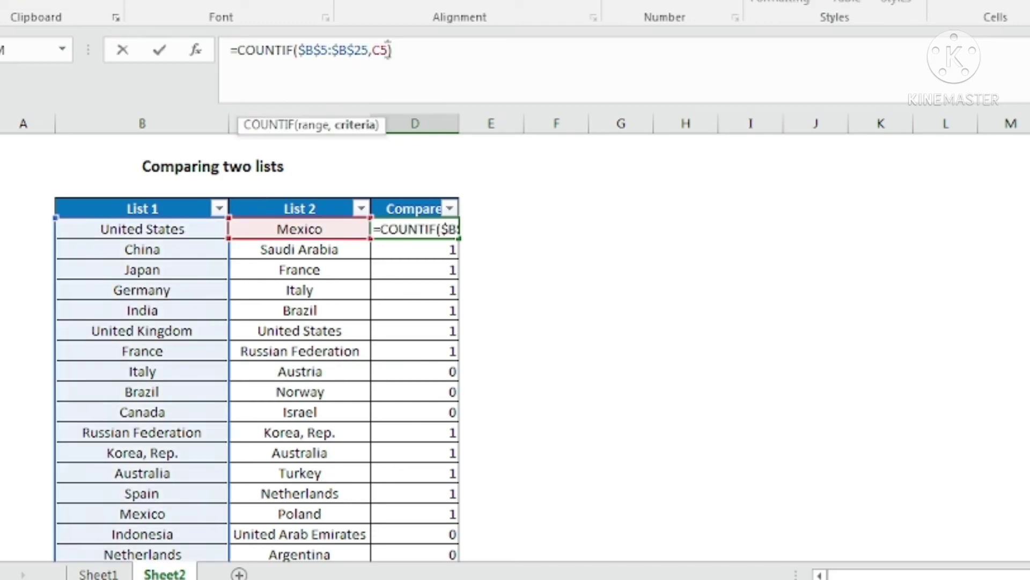
click(143, 235)
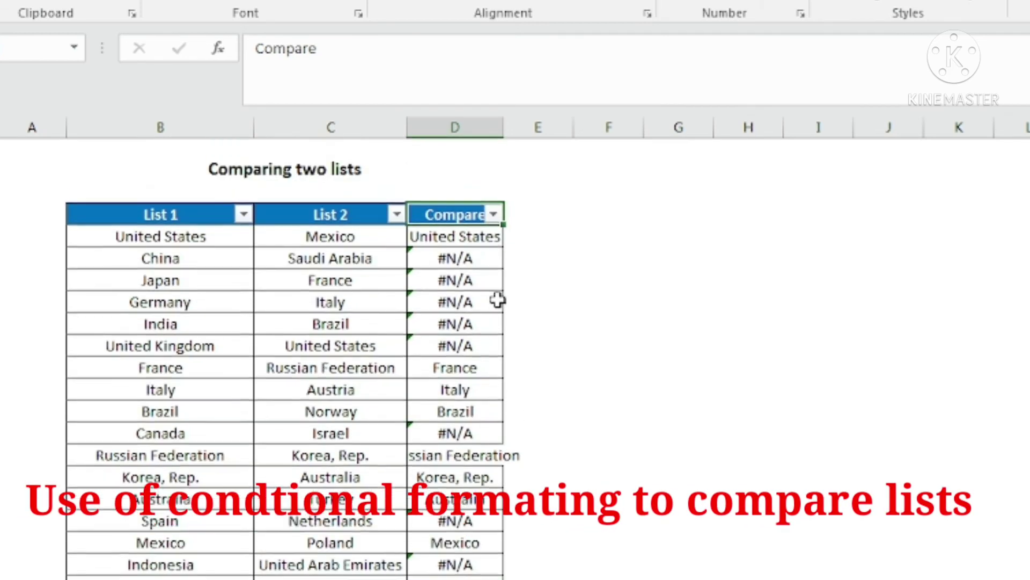
Delete column D, the Compare column, with Ctrl+minus
click(154, 211)
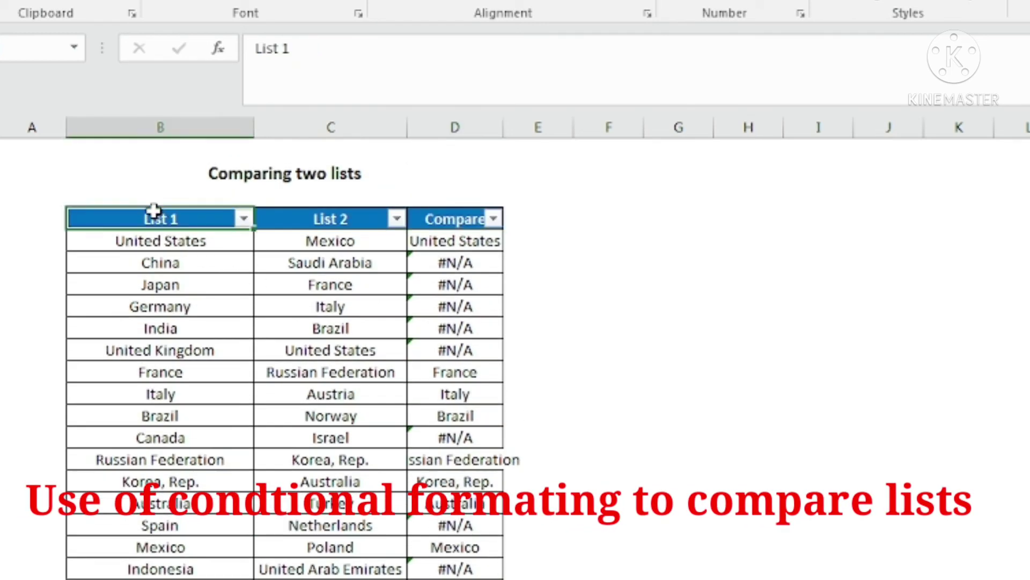
click(470, 117)
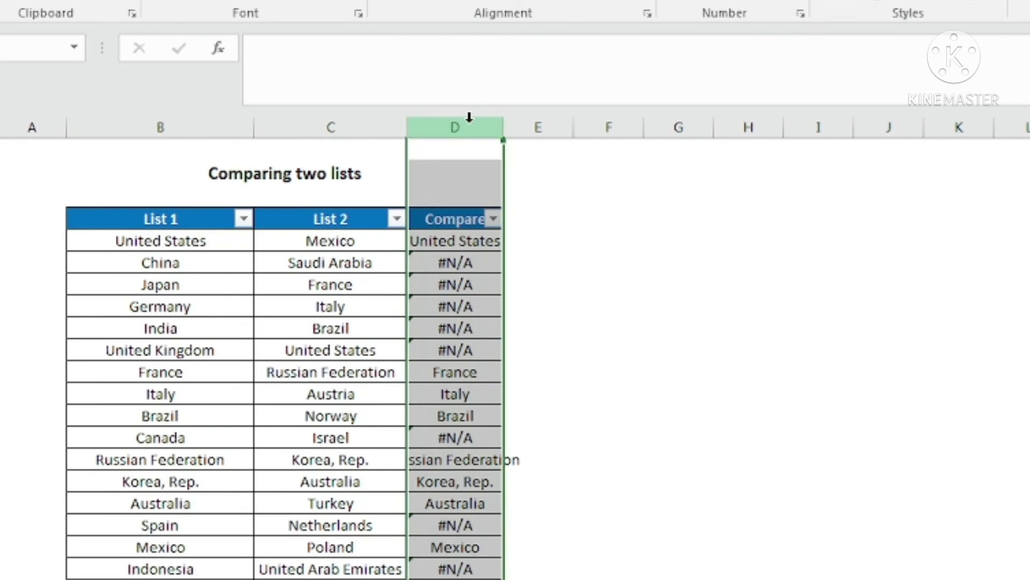
key(ctrl+minus)
Select the whole List 1 and List 2 table with Ctrl+A
click(119, 214)
scroll(264, 450, down, 3)
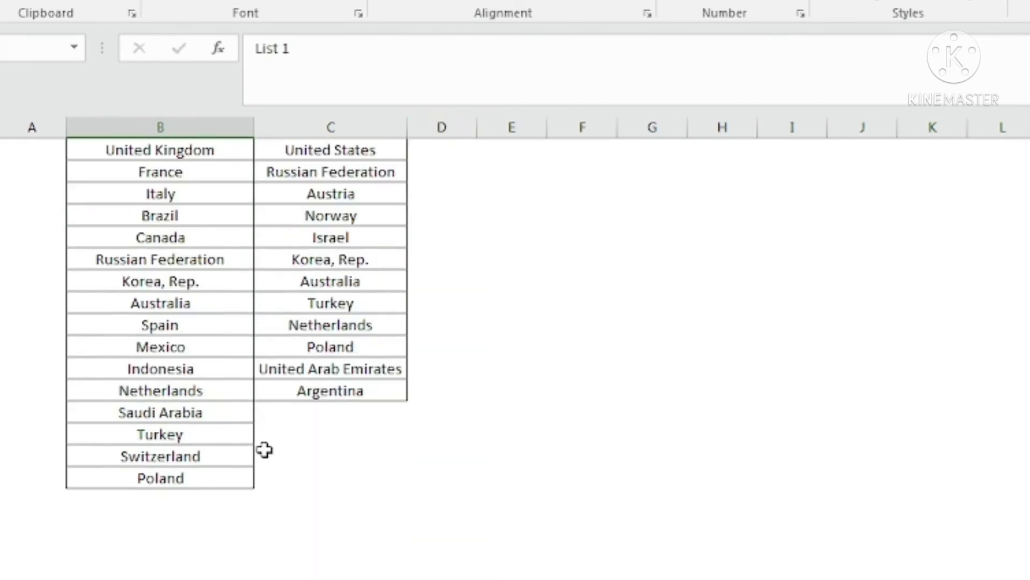
key(ctrl+a)
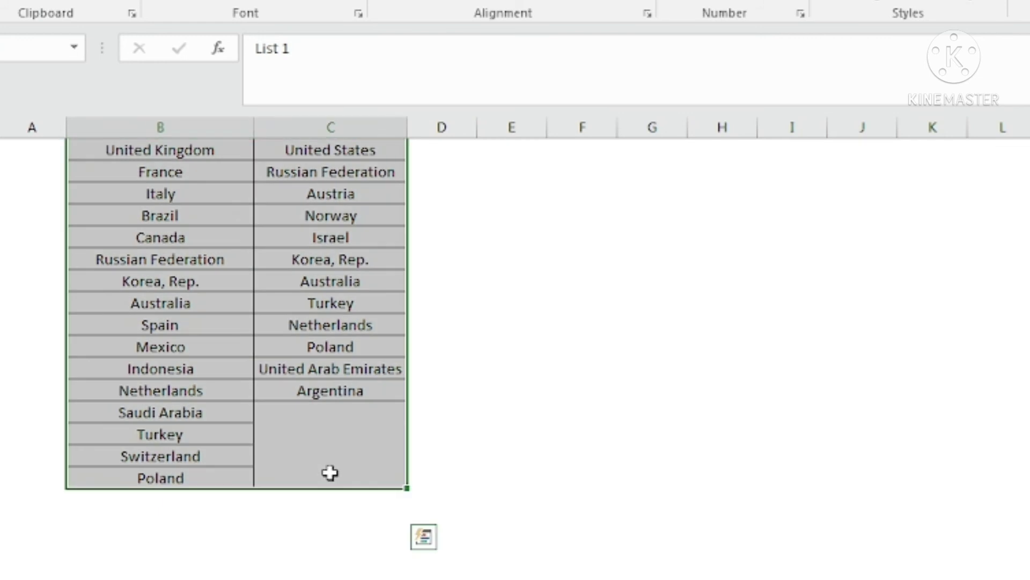
scroll(329, 472, up, 3)
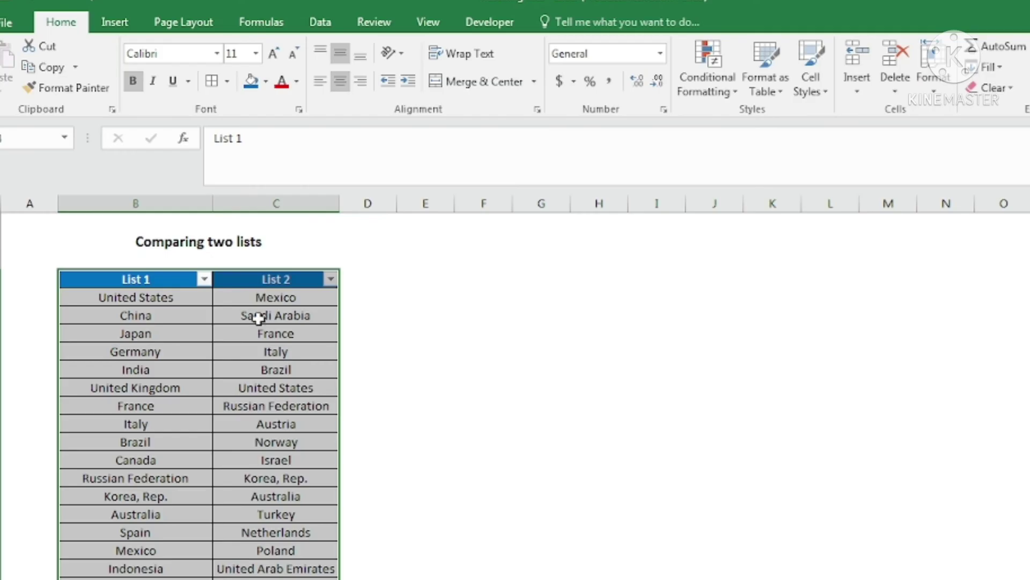
Add a Duplicate Values rule set to Unique, with Light Red Fill with Dark Red Text
click(715, 88)
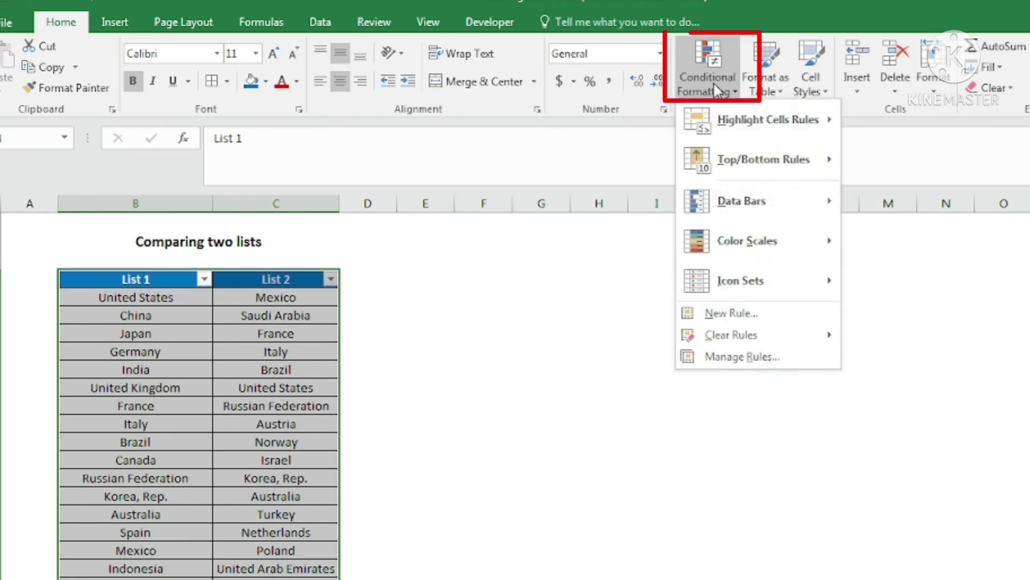
mouse_move(722, 129)
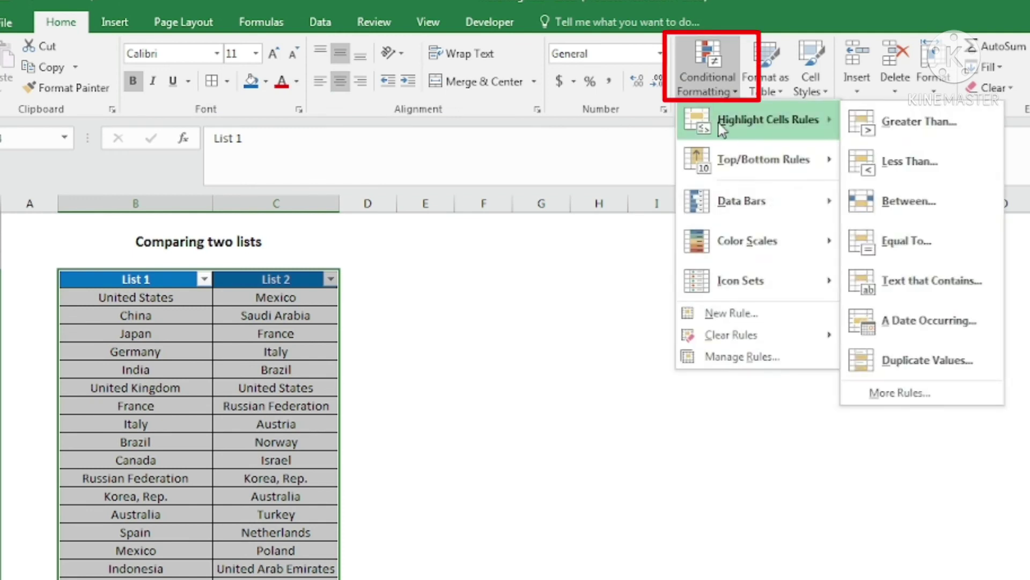
click(951, 362)
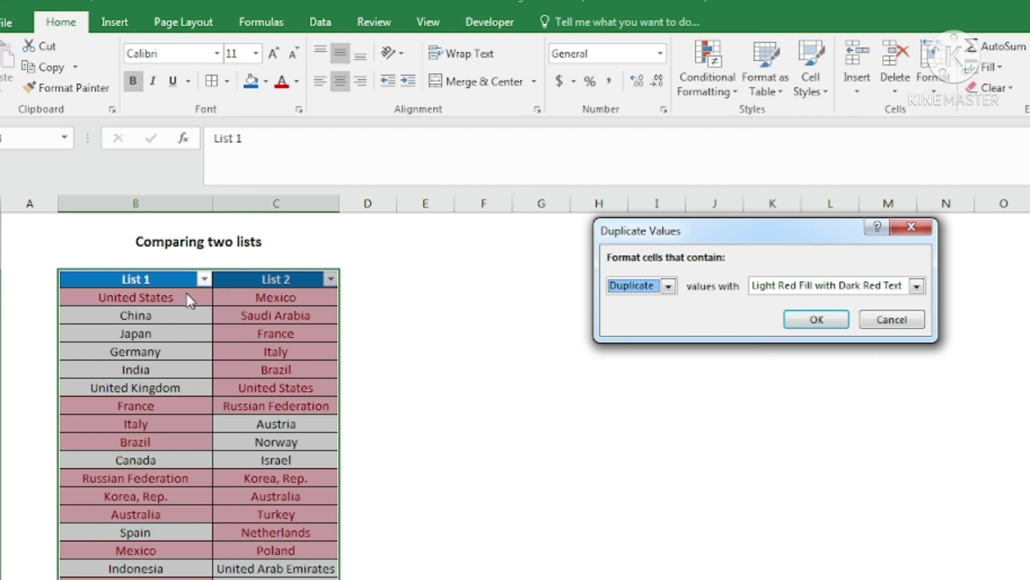
click(638, 287)
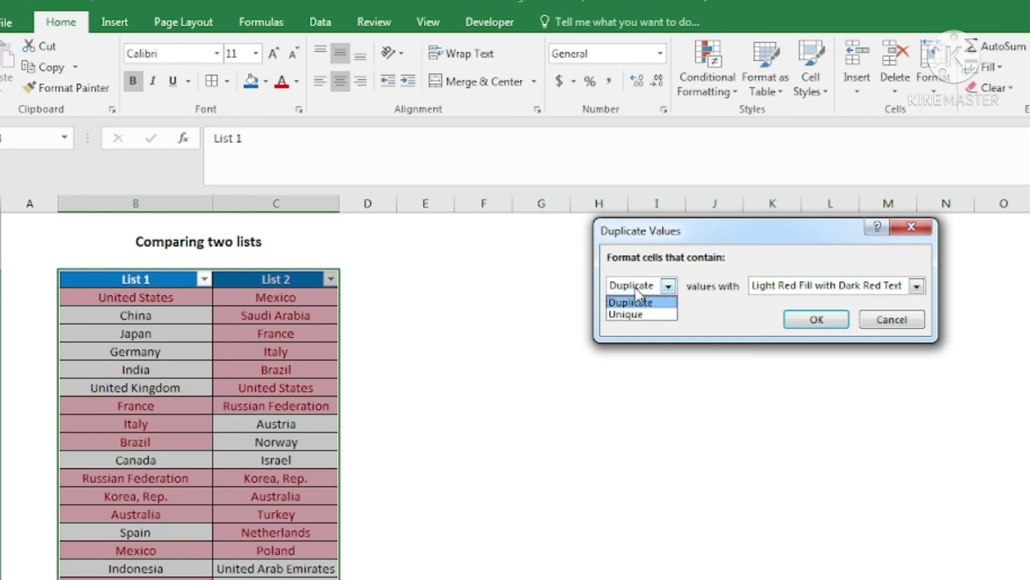
click(628, 315)
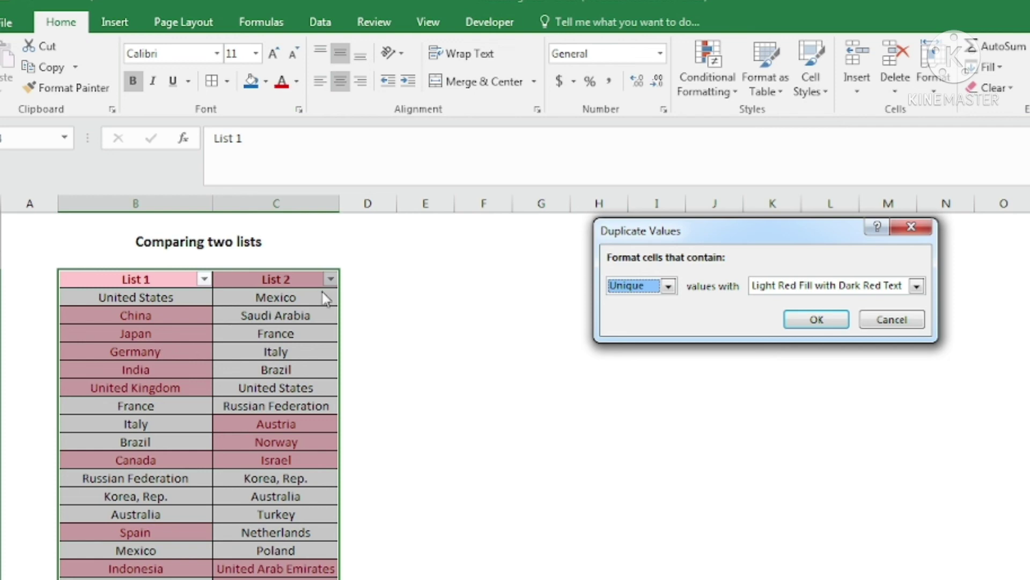
click(810, 321)
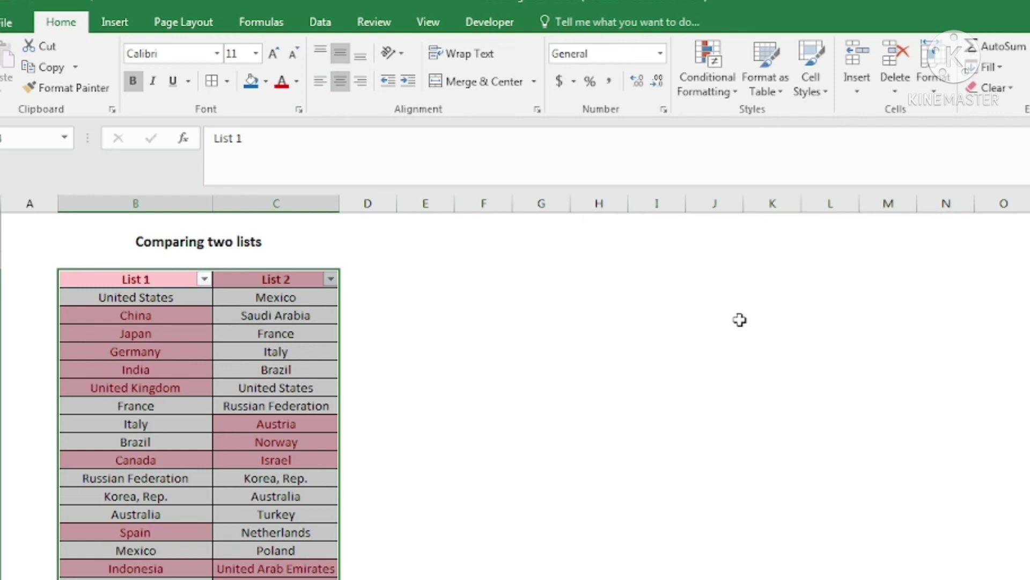
click(309, 368)
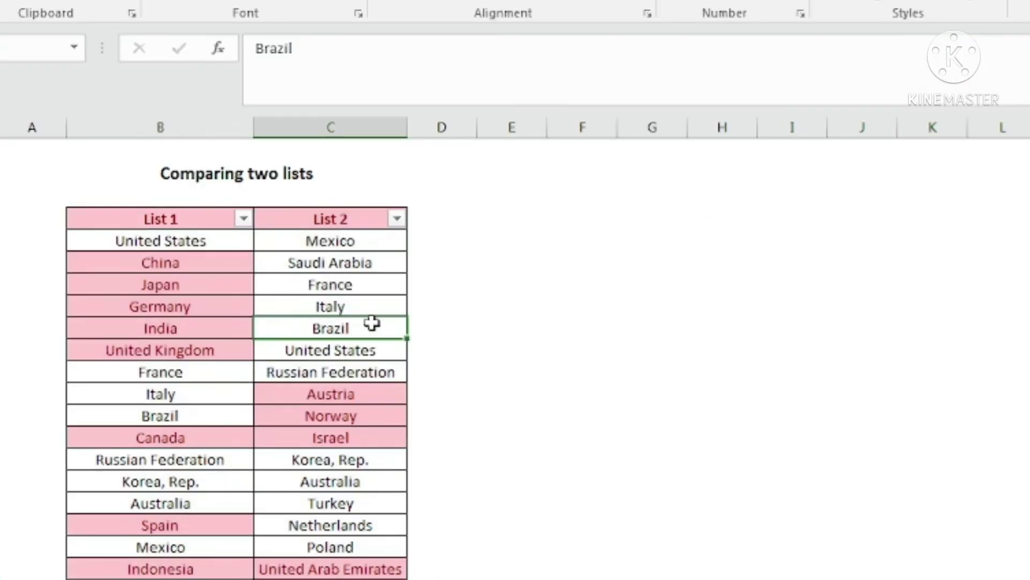
scroll(370, 325, down, 3)
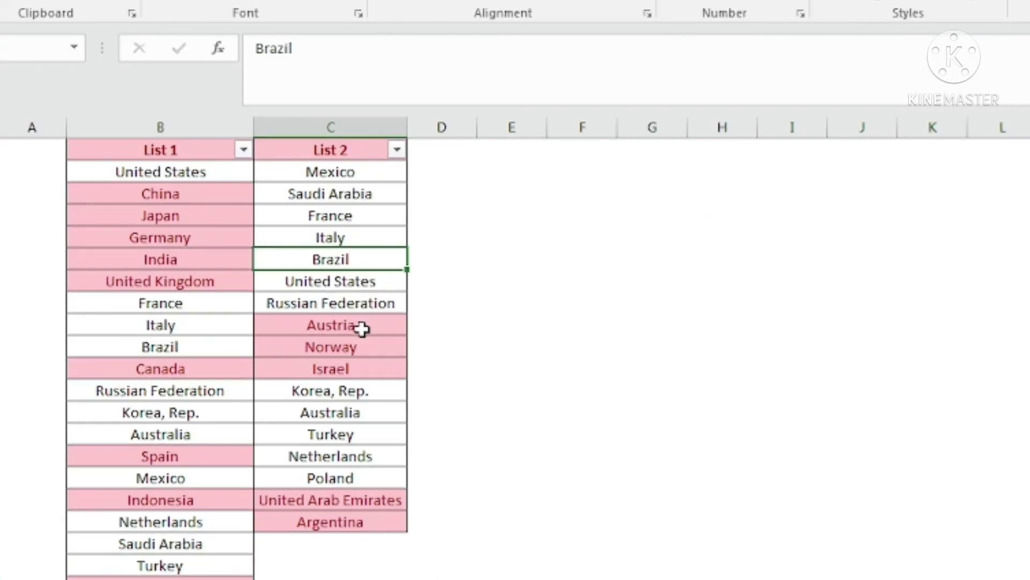
click(188, 193)
click(181, 278)
click(189, 343)
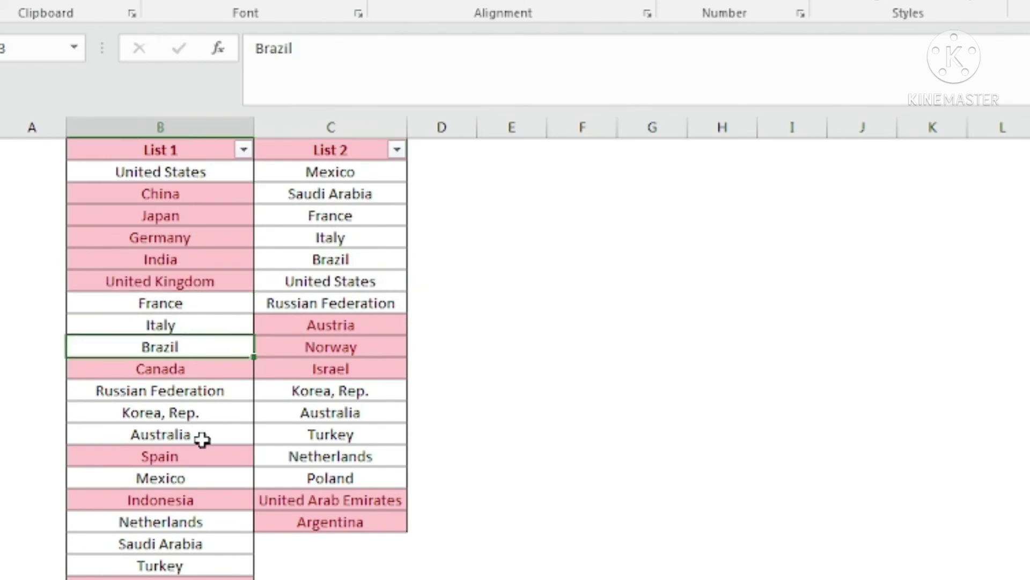
click(201, 434)
click(178, 196)
scroll(206, 263, up, 3)
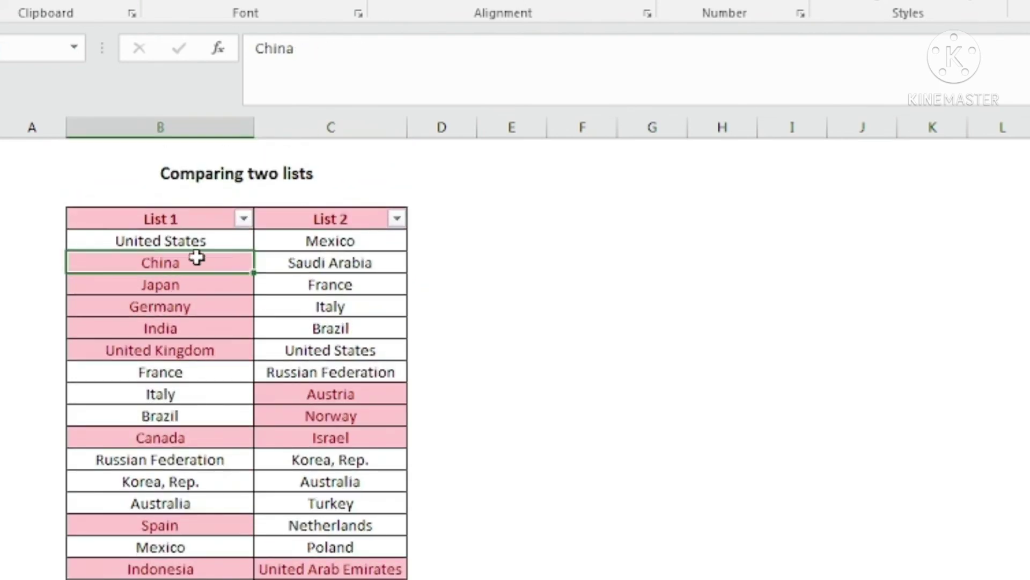
drag(197, 258, 197, 348)
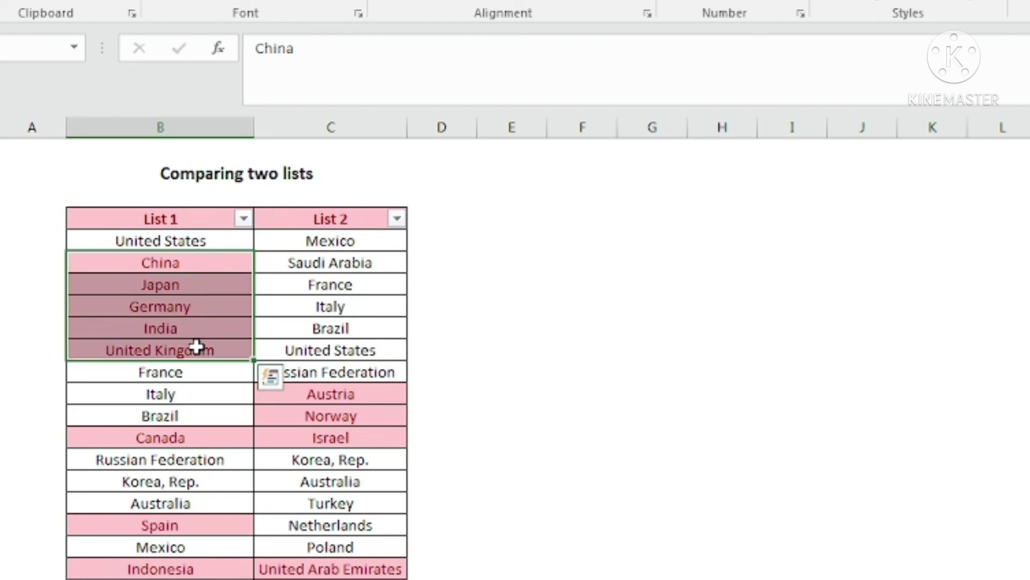
click(301, 306)
click(306, 370)
click(338, 483)
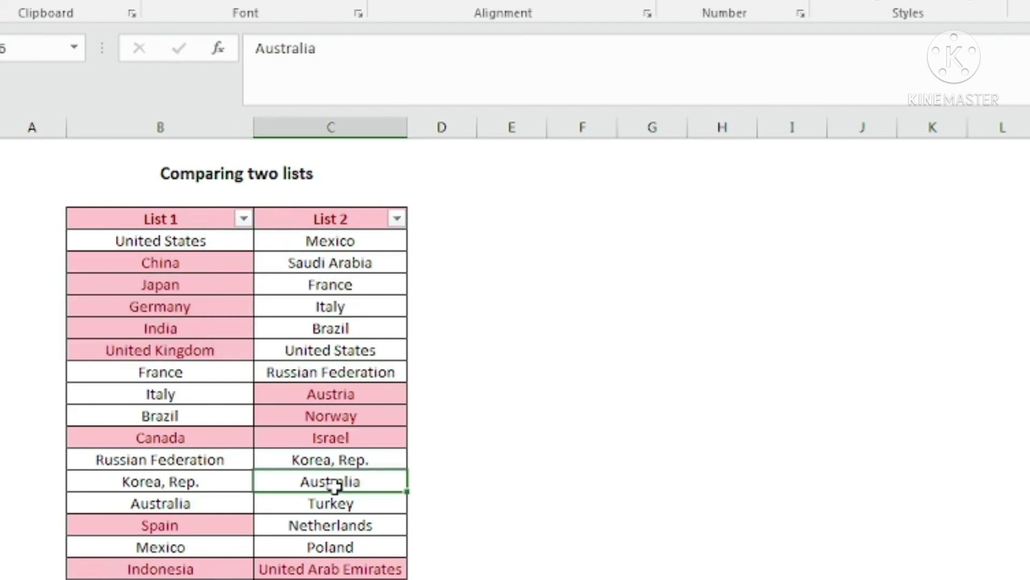
scroll(334, 486, down, 2)
scroll(333, 487, up, 2)
drag(168, 266, 178, 350)
click(347, 267)
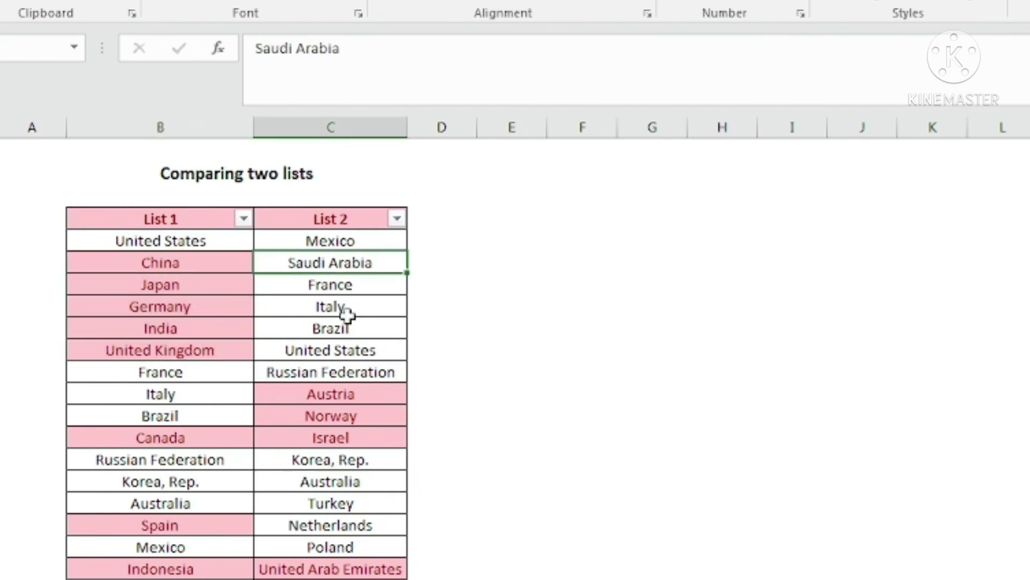
click(334, 396)
click(334, 431)
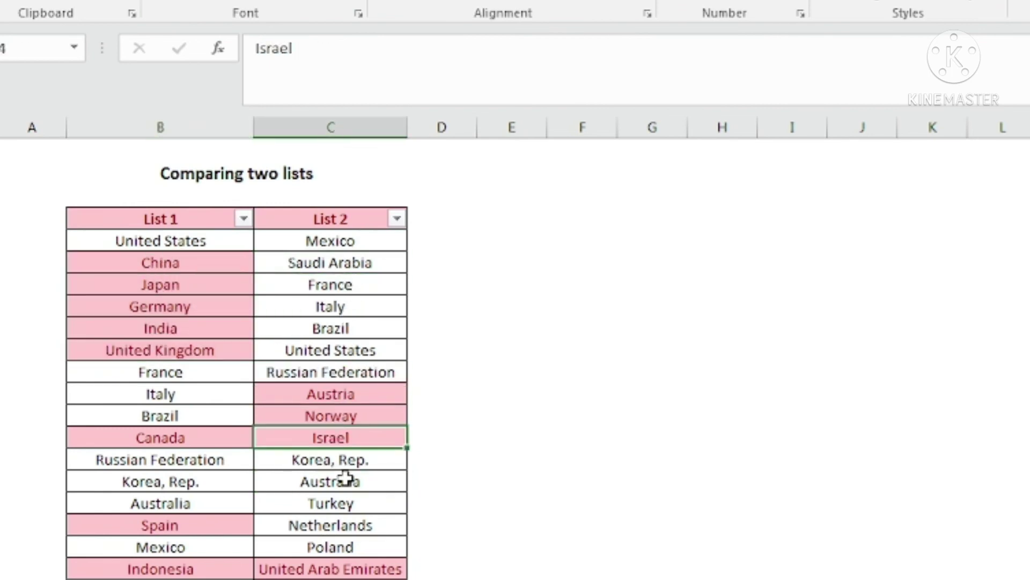
scroll(346, 478, down, 1)
scroll(322, 479, up, 1)
drag(328, 242, 329, 501)
drag(165, 238, 184, 482)
click(328, 263)
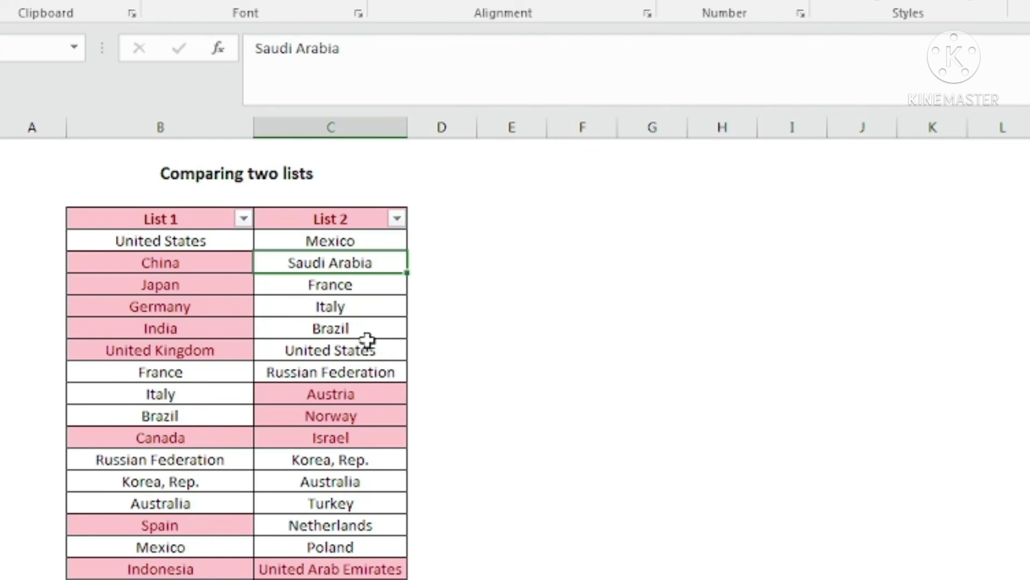
click(357, 396)
click(346, 310)
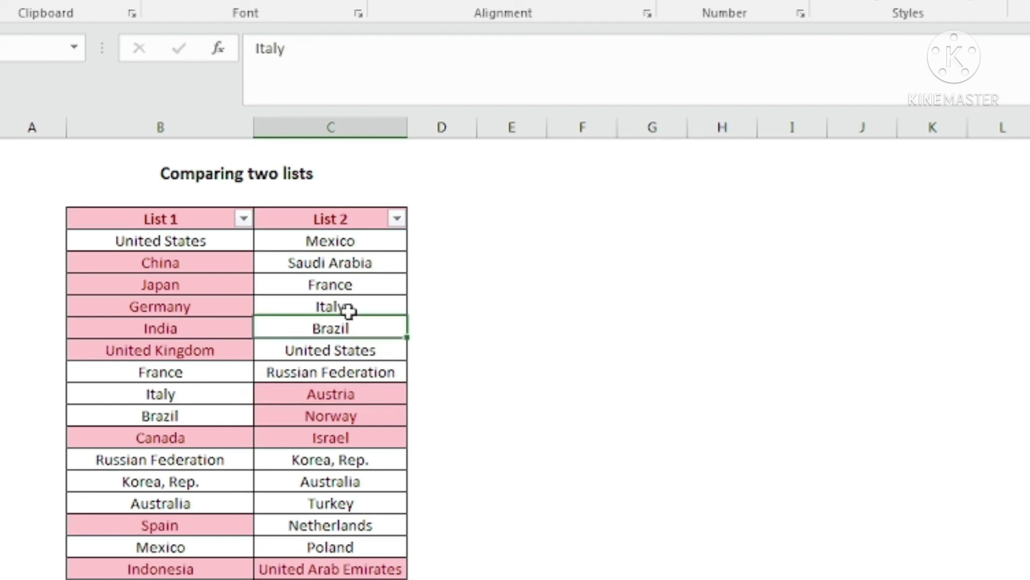
click(342, 395)
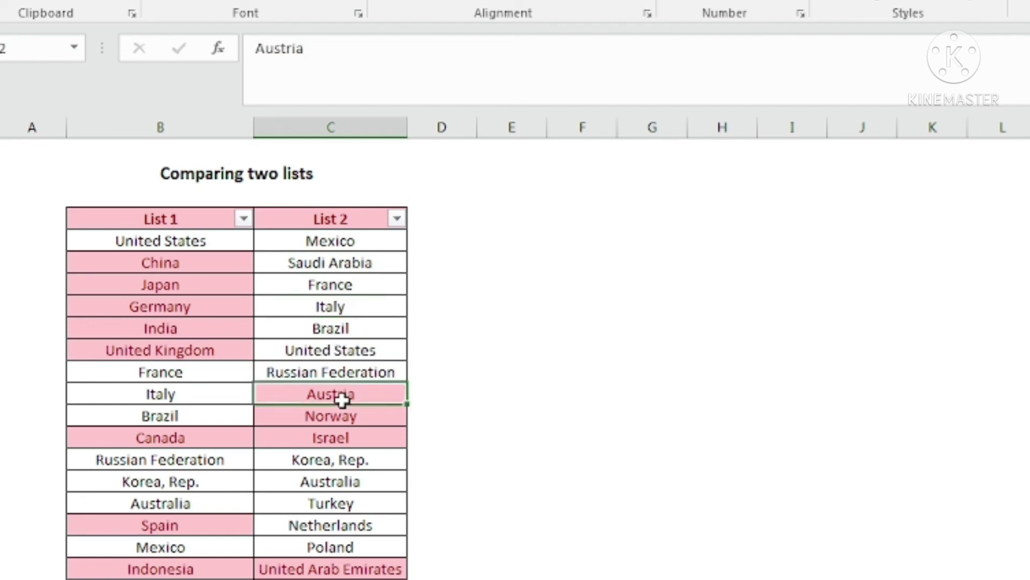
click(351, 416)
click(352, 438)
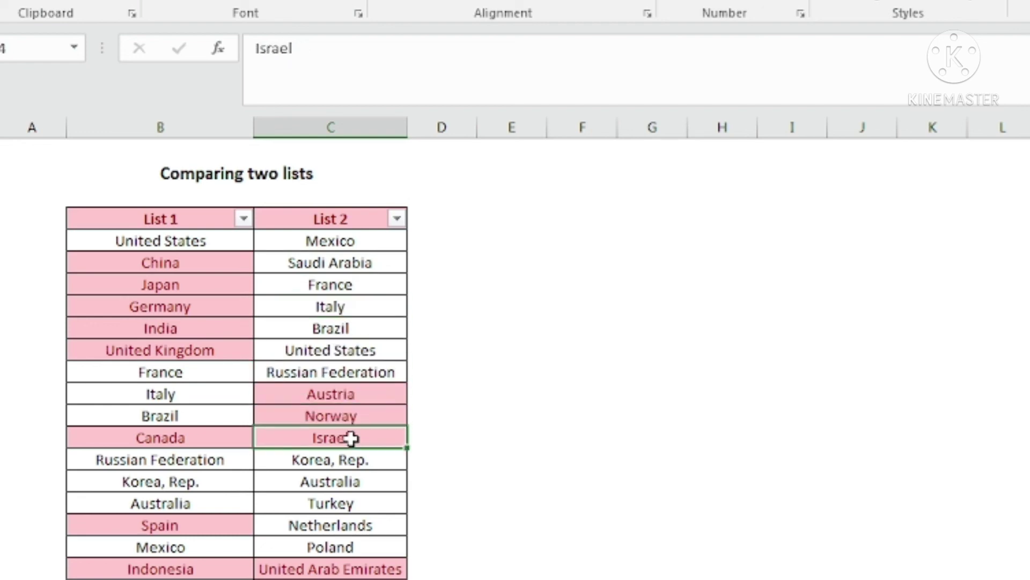
drag(340, 236, 345, 566)
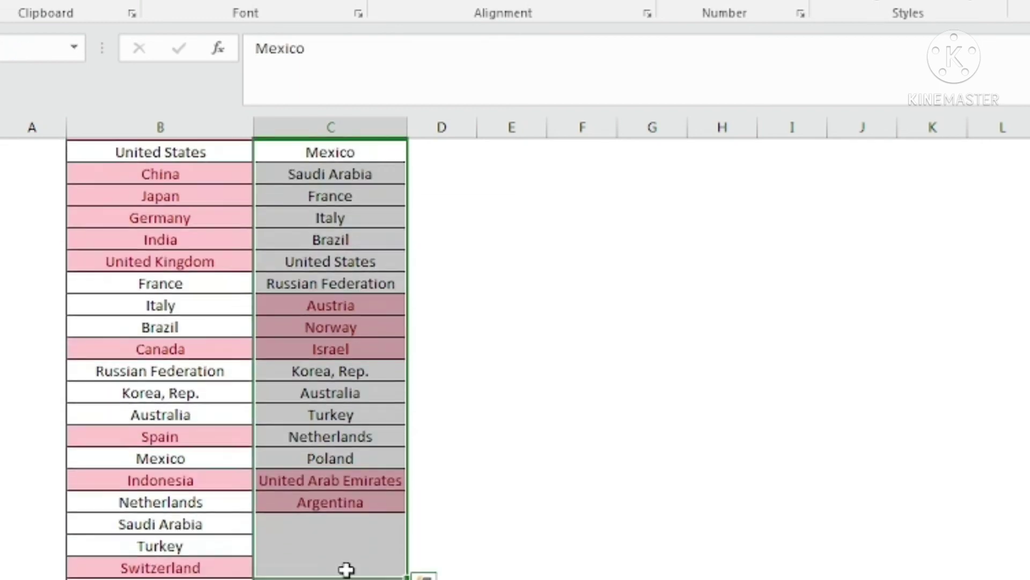
scroll(311, 463, up, 3)
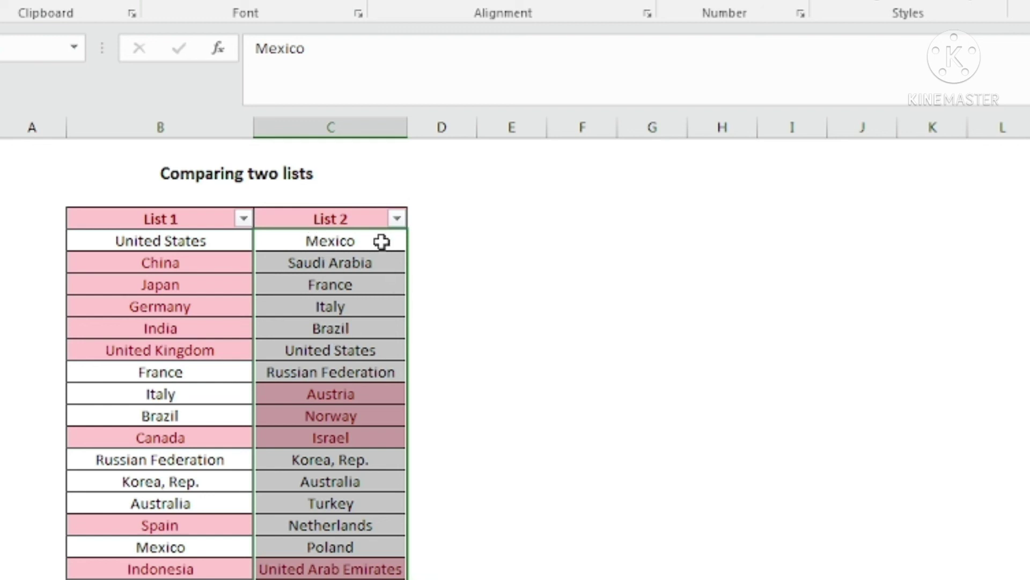
click(309, 222)
click(188, 221)
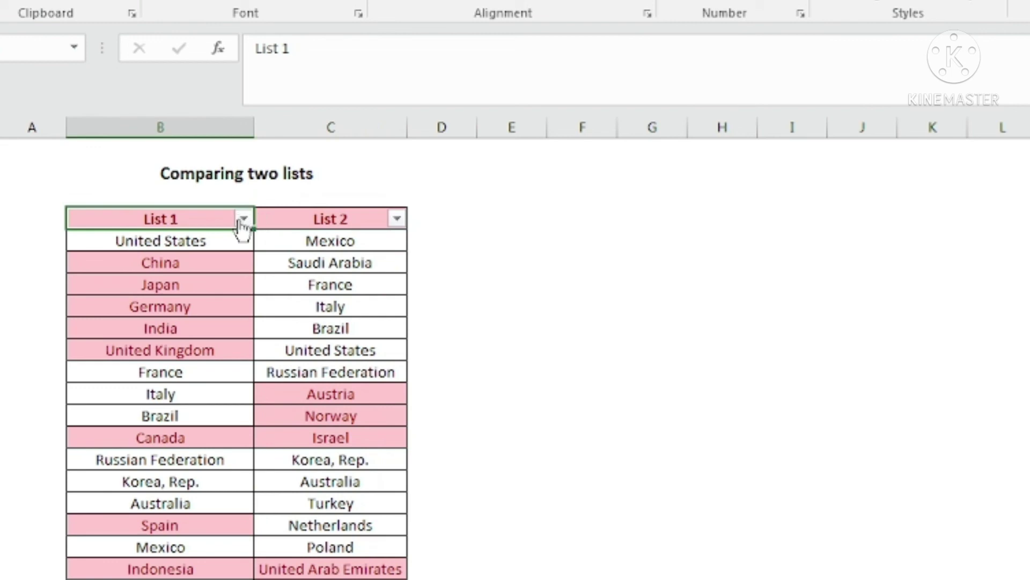
click(242, 219)
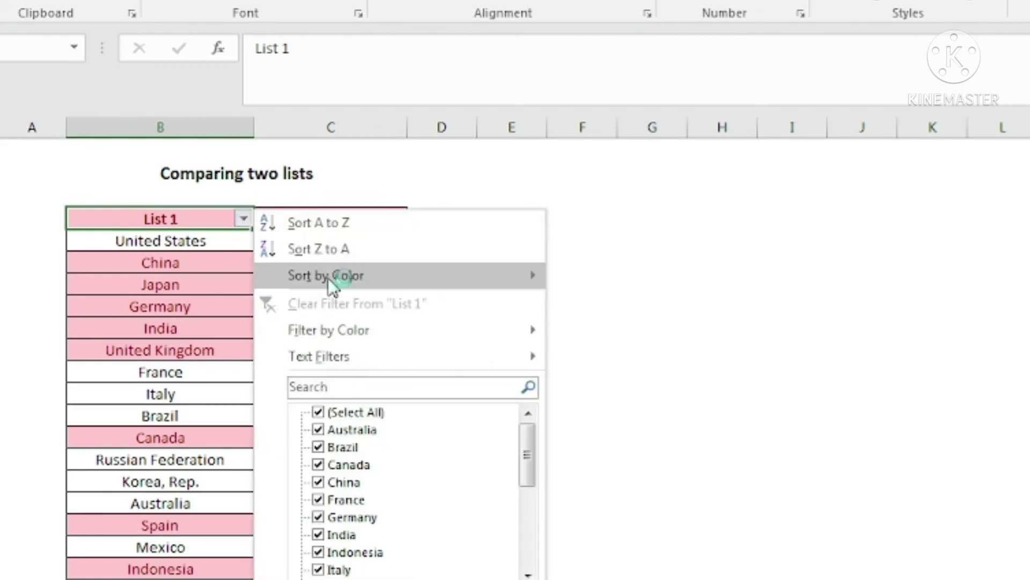
mouse_move(348, 328)
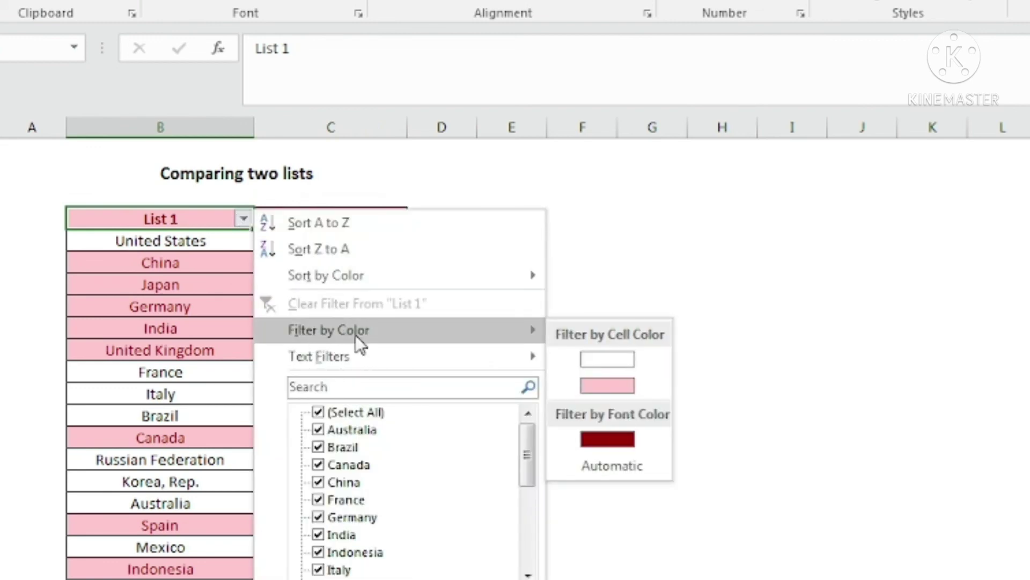
click(625, 385)
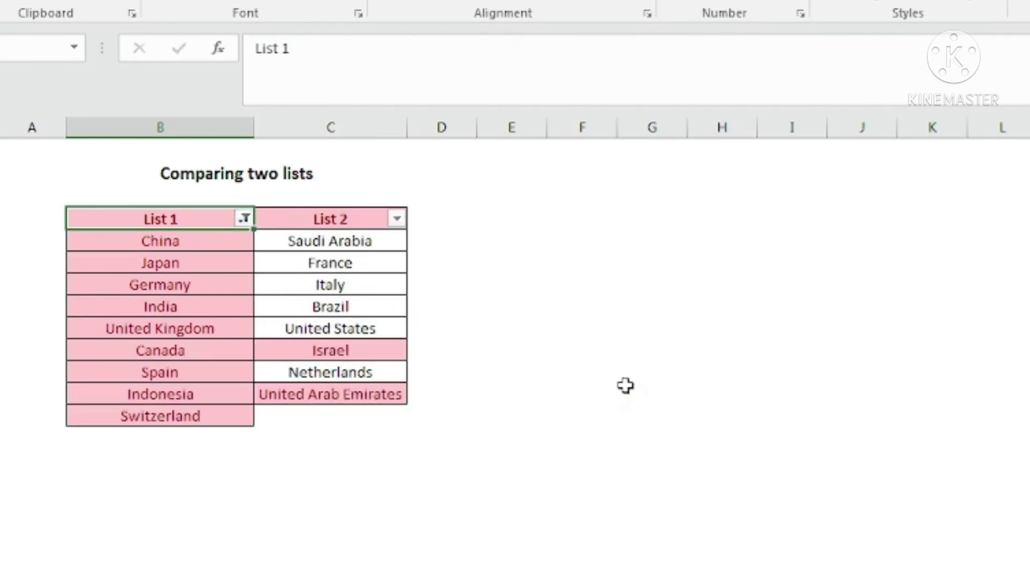
drag(203, 240, 204, 417)
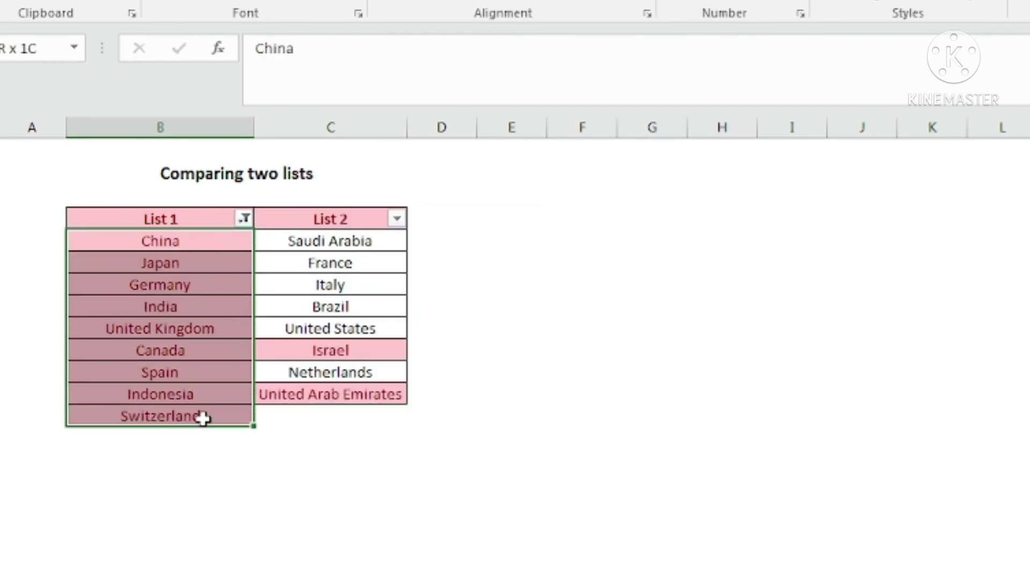
click(243, 221)
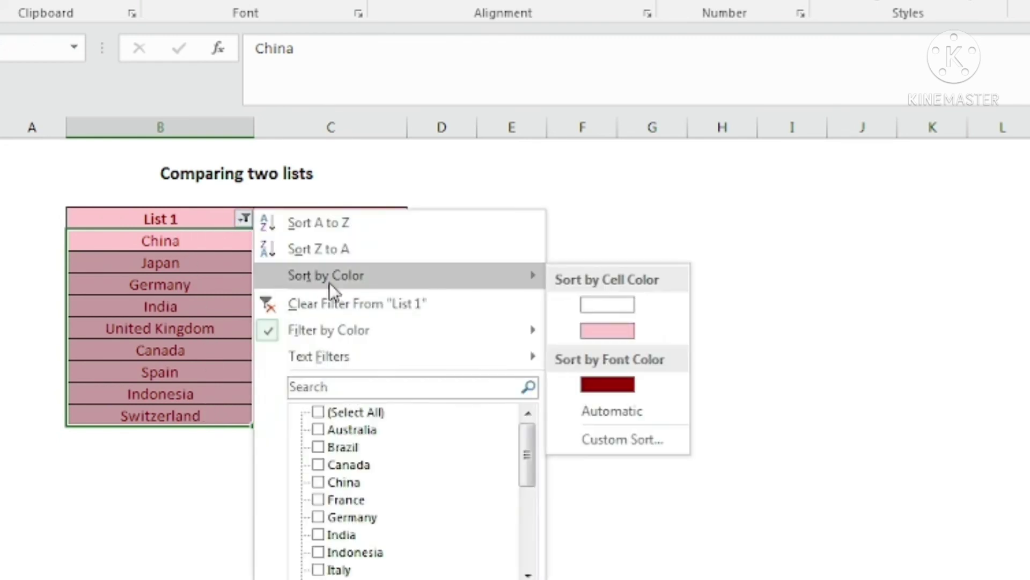
click(617, 202)
click(164, 212)
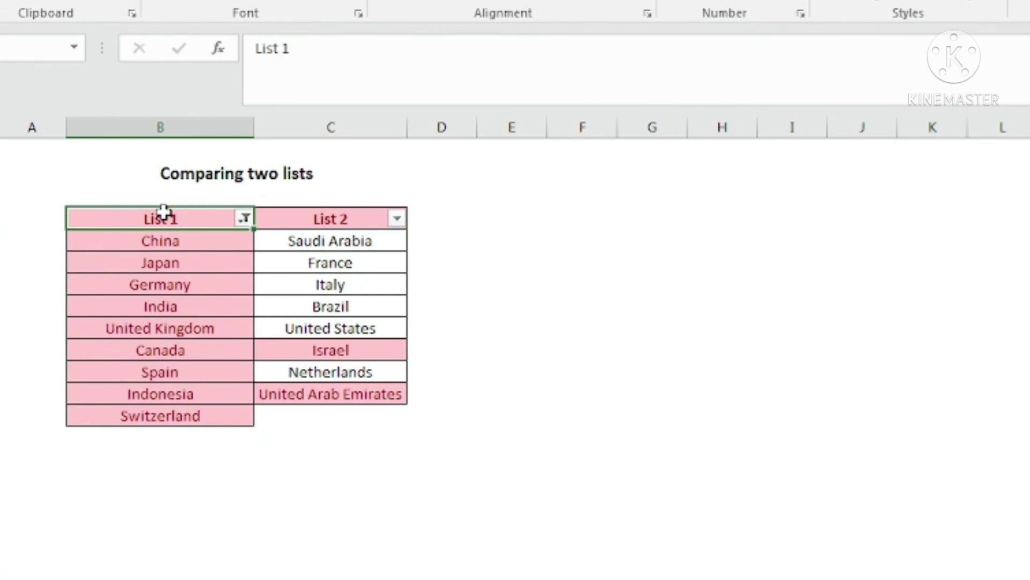
key(ctrl+z)
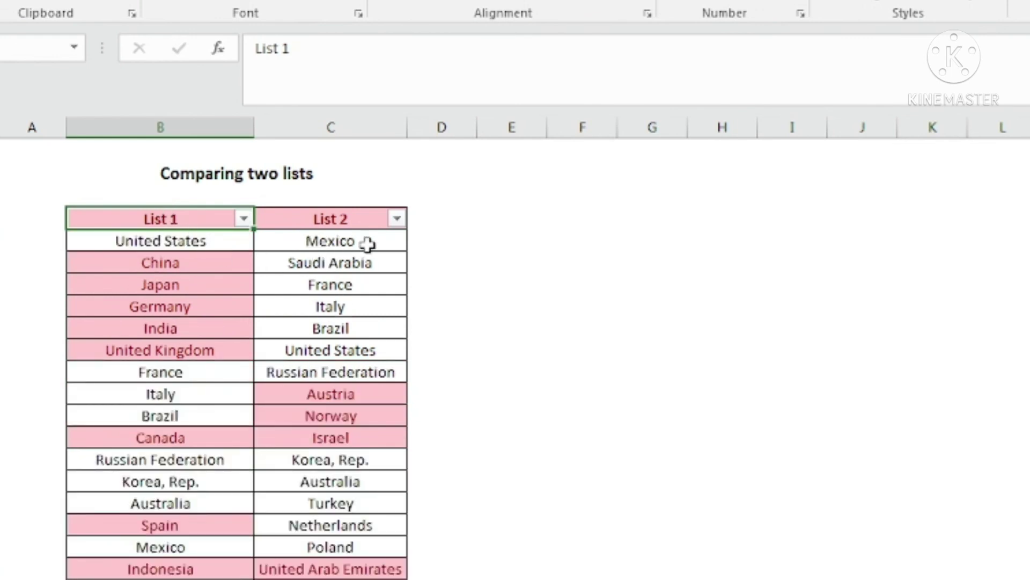
click(399, 220)
mouse_move(227, 330)
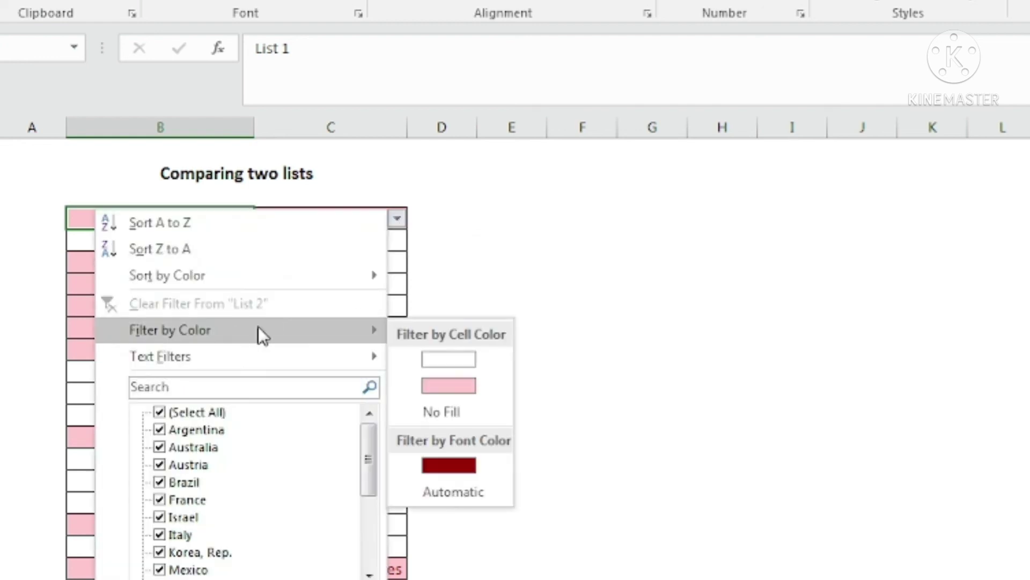
click(461, 385)
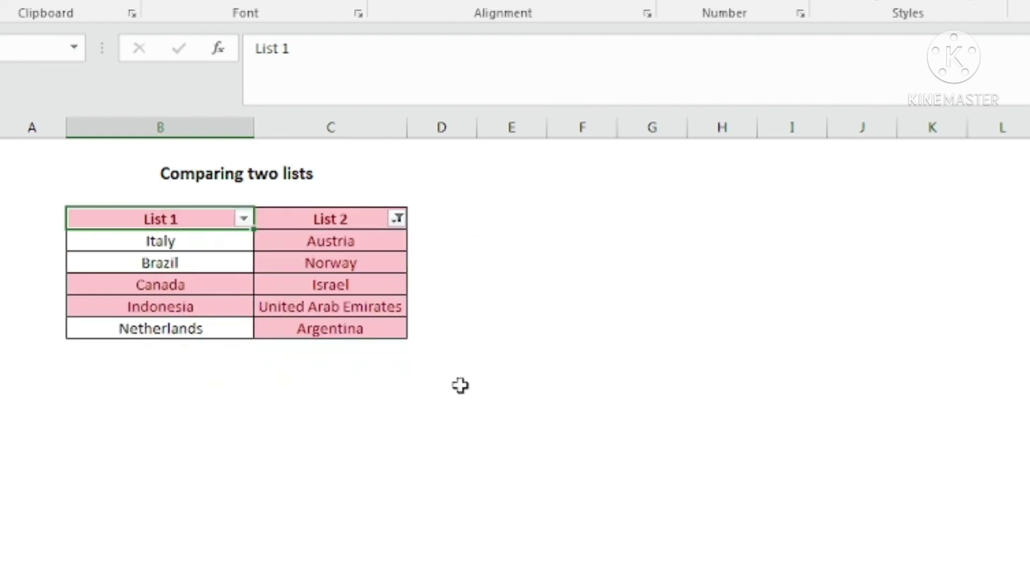
drag(350, 241, 340, 333)
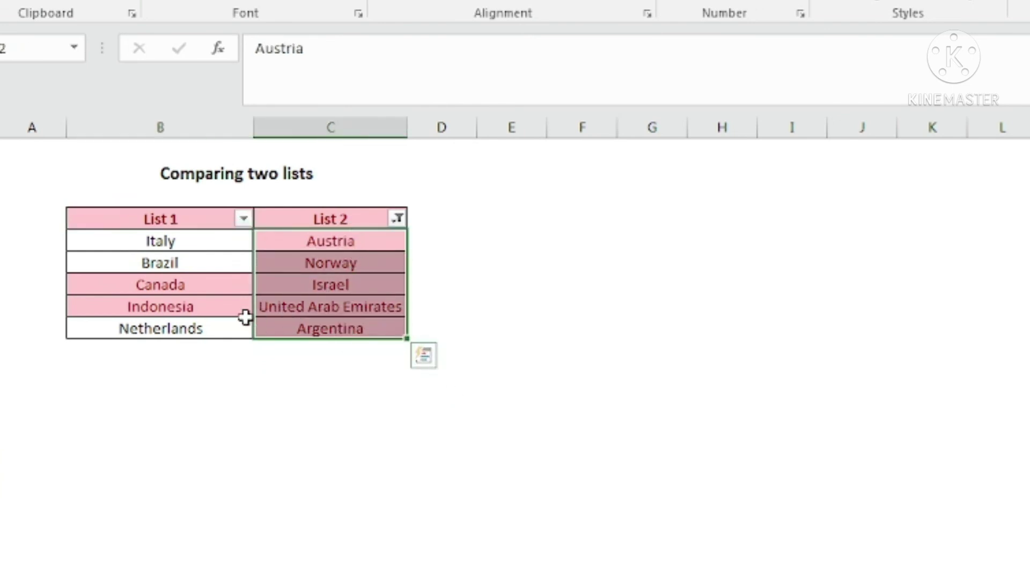
click(330, 216)
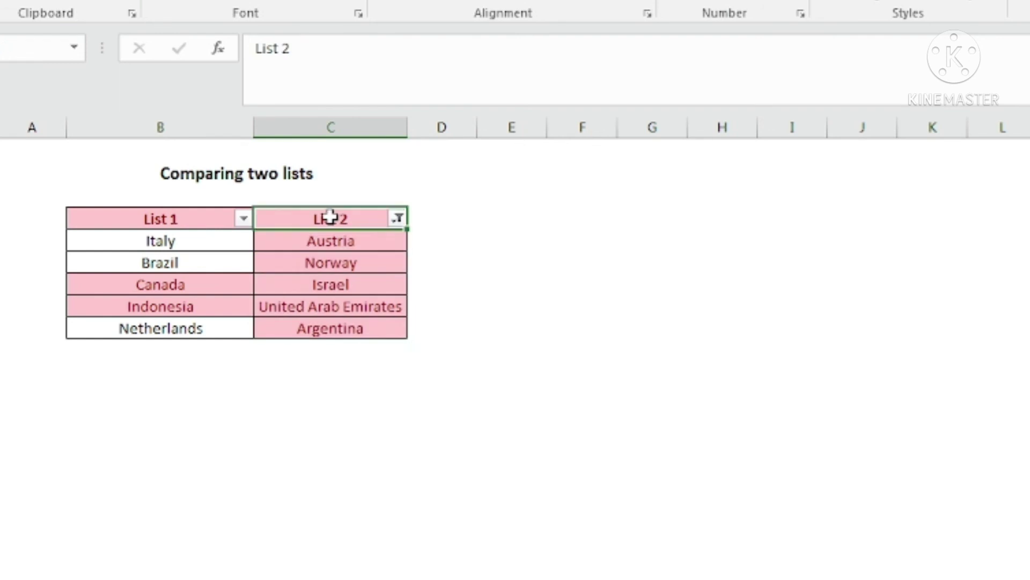
key(ctrl+z)
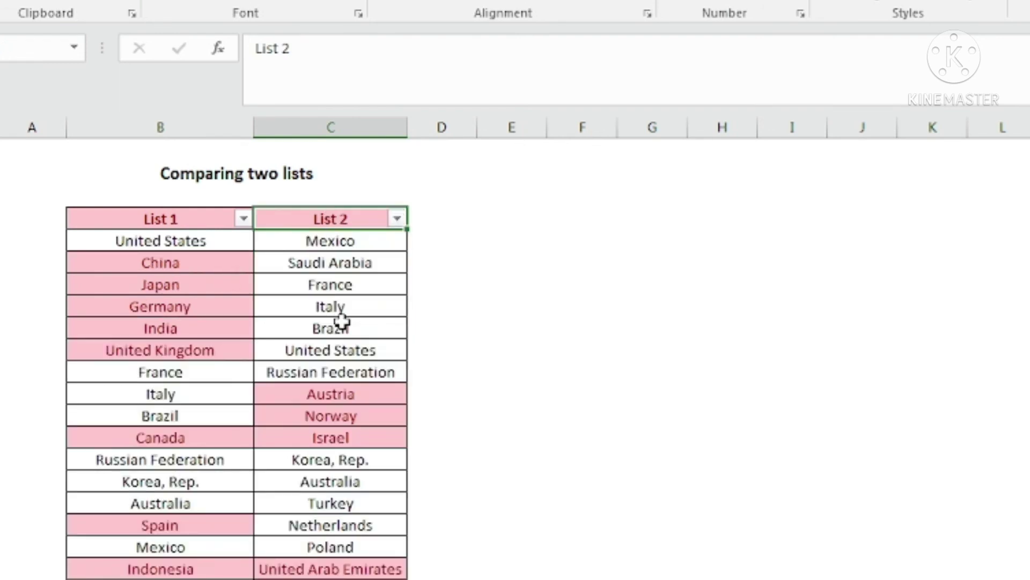